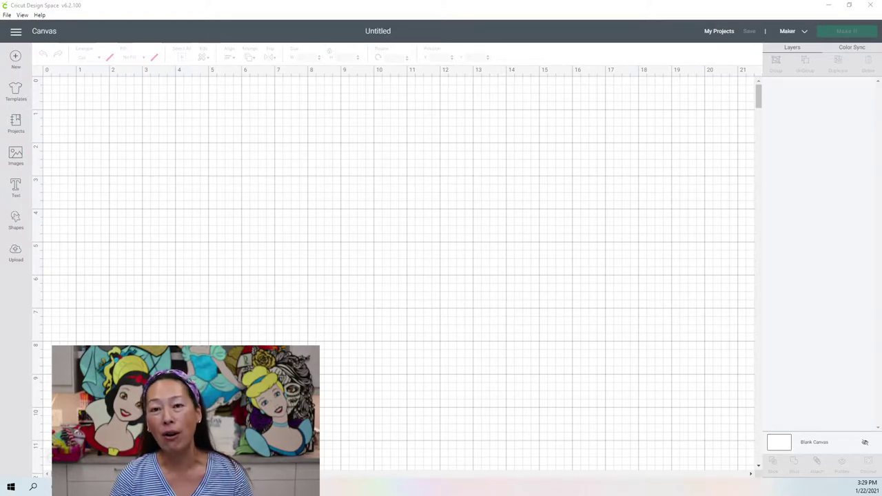
Step: Copy the hello kitty 1 HTML-type file from the hellokitty1 zip in Downloads to the Desktop and put the file window away
key(alt+Tab)
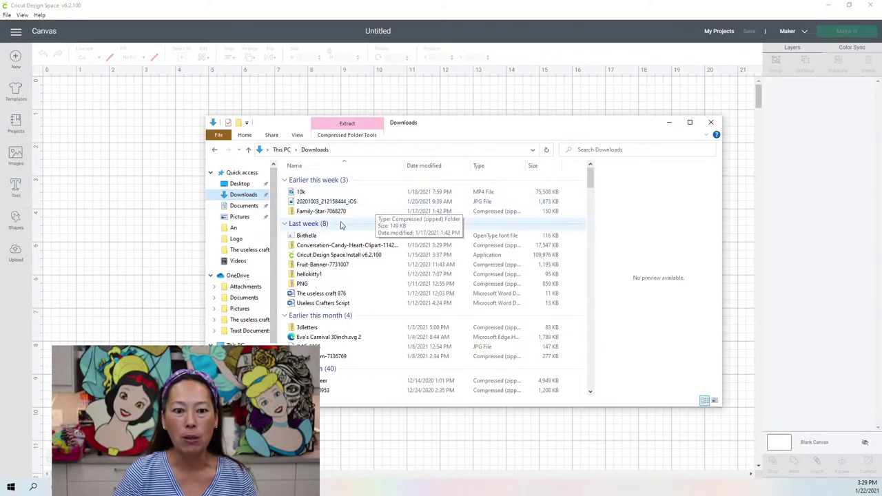
click(315, 276)
double_click(314, 275)
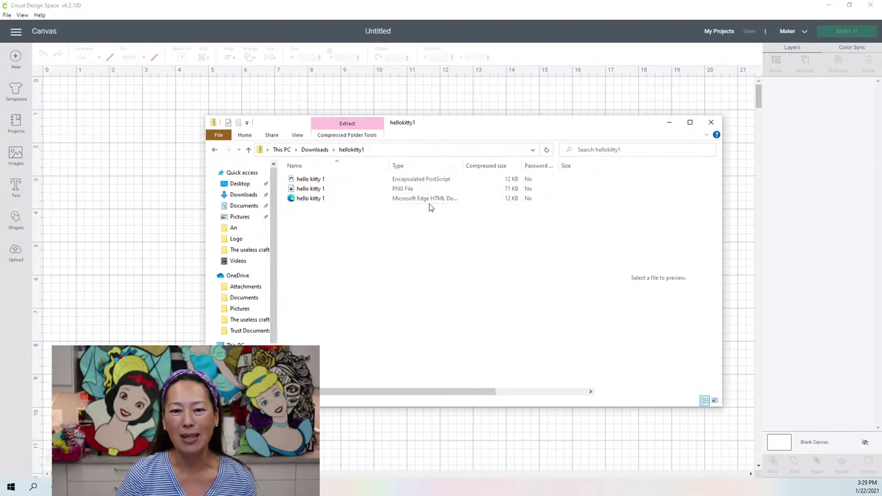
click(301, 201)
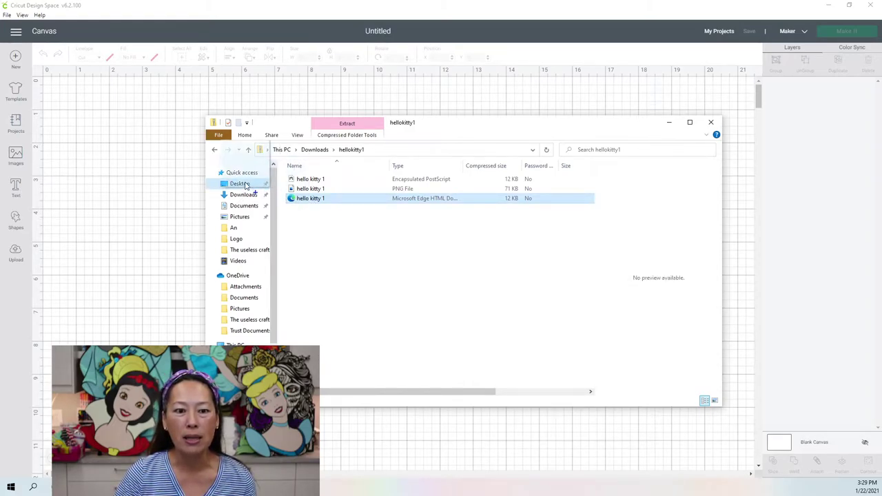
click(81, 189)
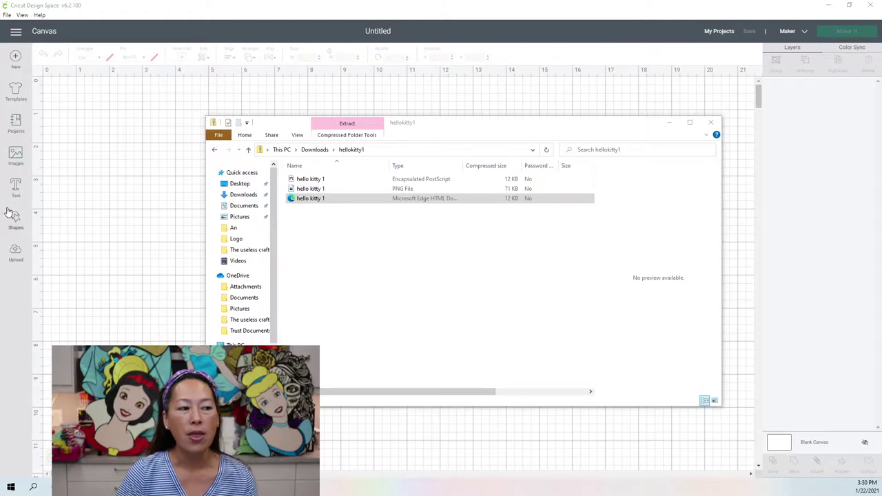
click(111, 185)
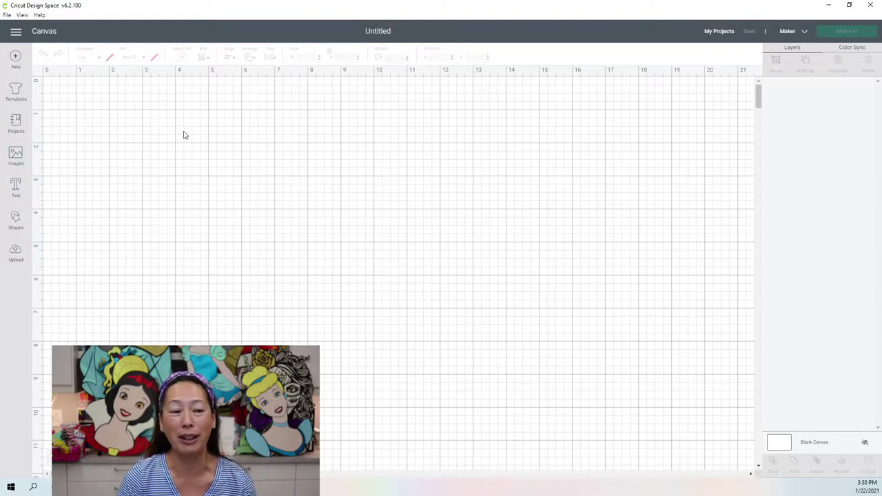
Step: Review the Canvas Style option in the Design Space settings and close the settings
click(15, 35)
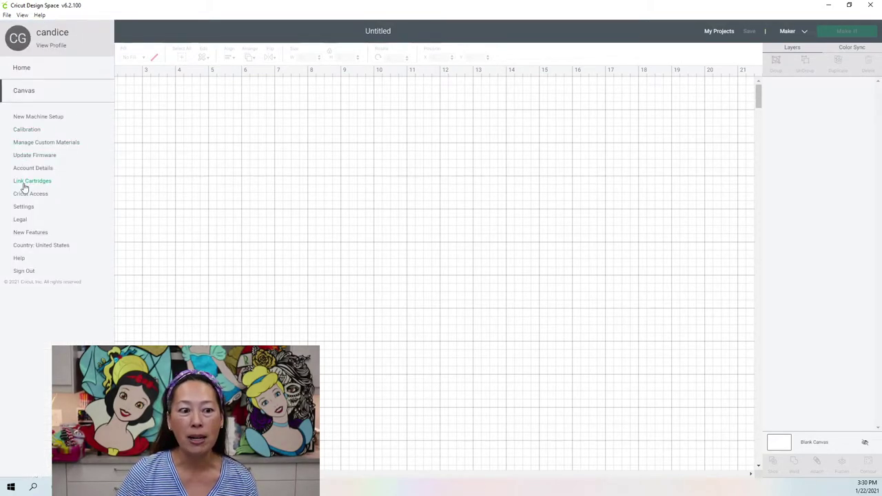
click(23, 208)
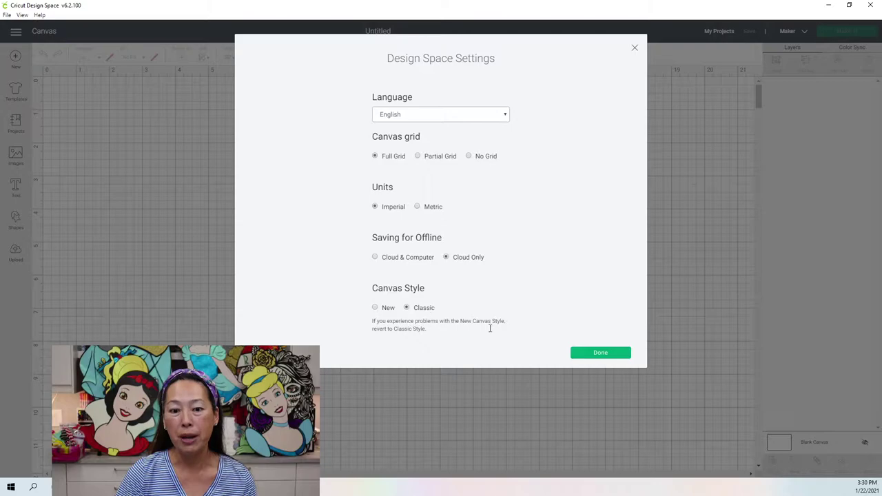
click(610, 356)
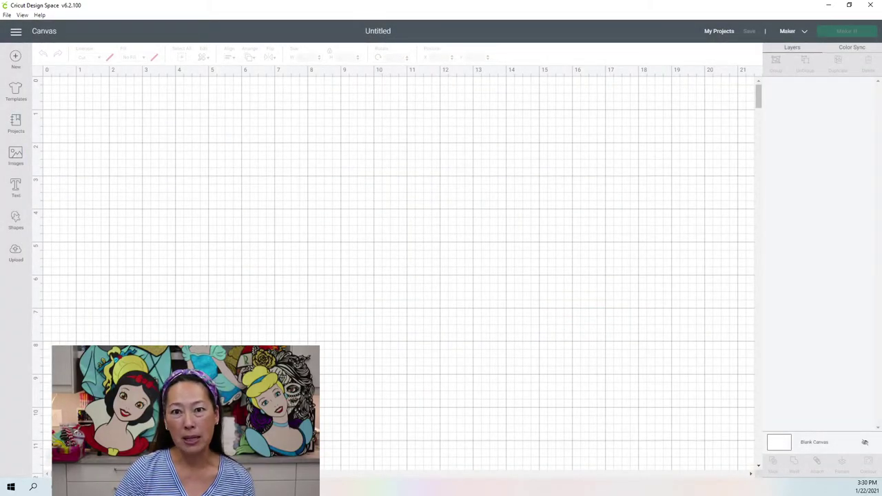
Step: Start a new image upload and choose the hello kitty 1 file from the Desktop
click(15, 252)
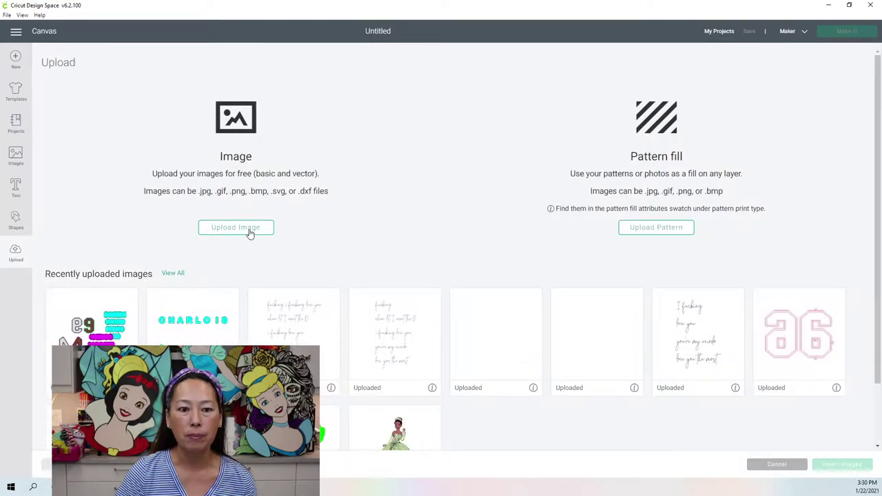
click(248, 228)
click(469, 246)
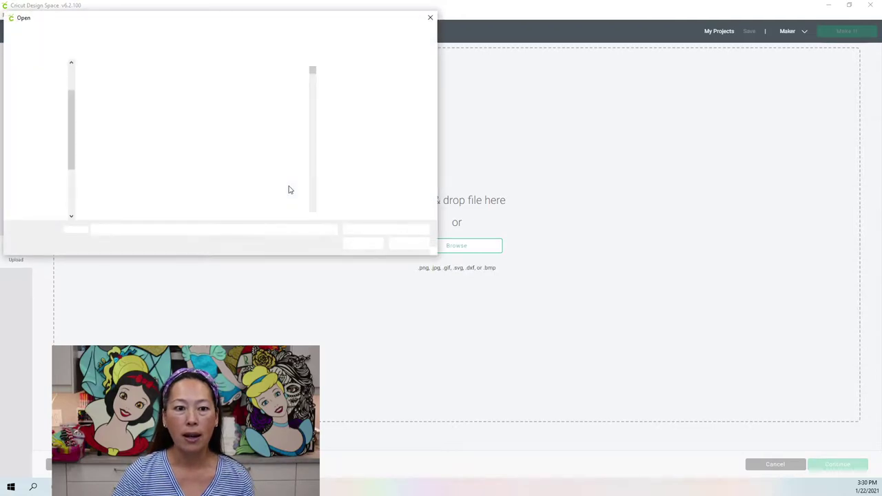
scroll(278, 165, down, 5)
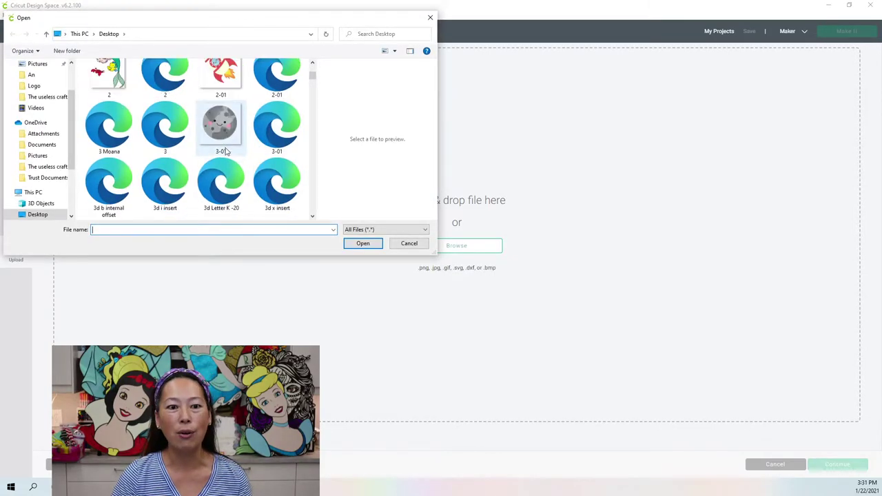
scroll(238, 152, down, 3)
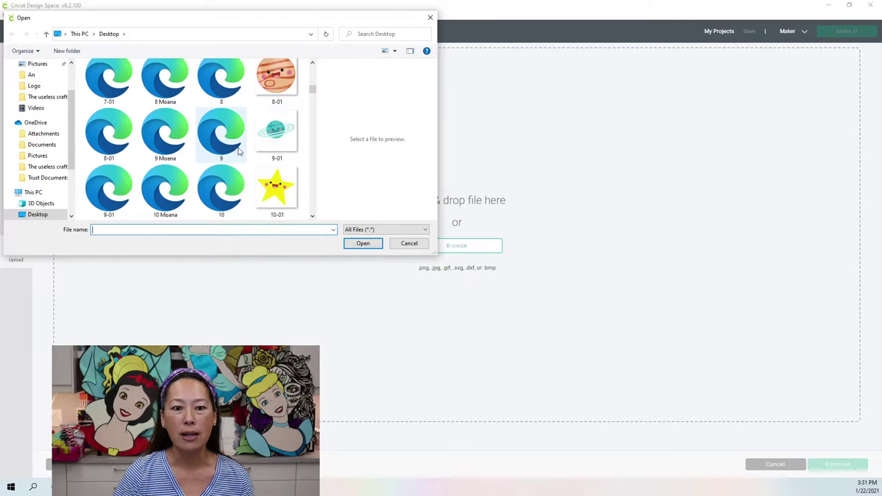
scroll(311, 92, down, 3)
scroll(228, 138, down, 10)
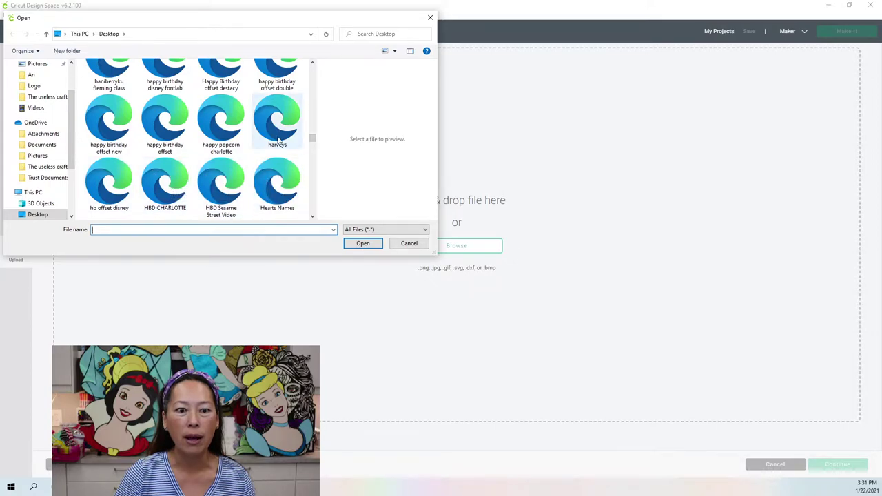
scroll(256, 160, down, 2)
scroll(256, 160, down, 1)
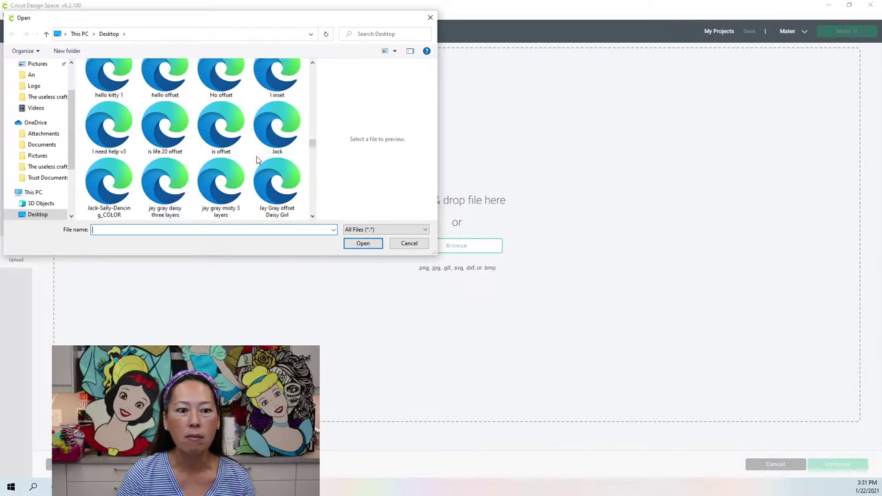
double_click(118, 79)
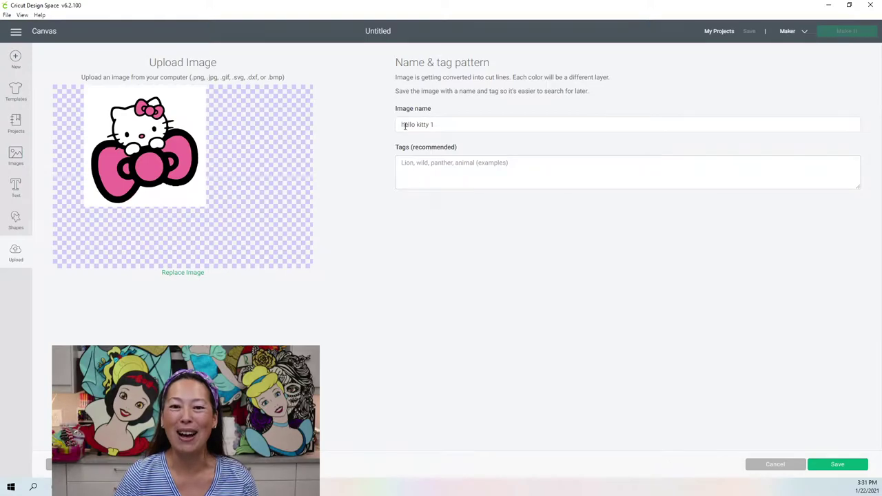
Step: Save the uploaded image under the name hello kitty 1 and insert it onto the canvas
click(843, 467)
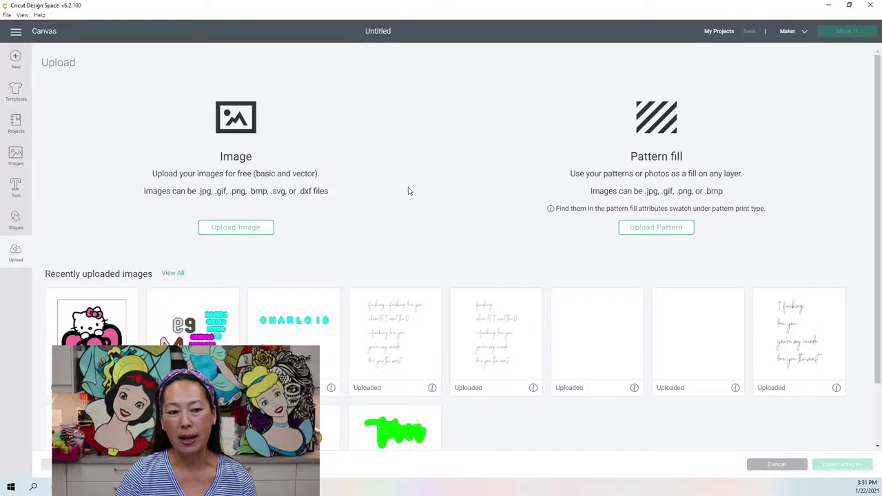
click(99, 328)
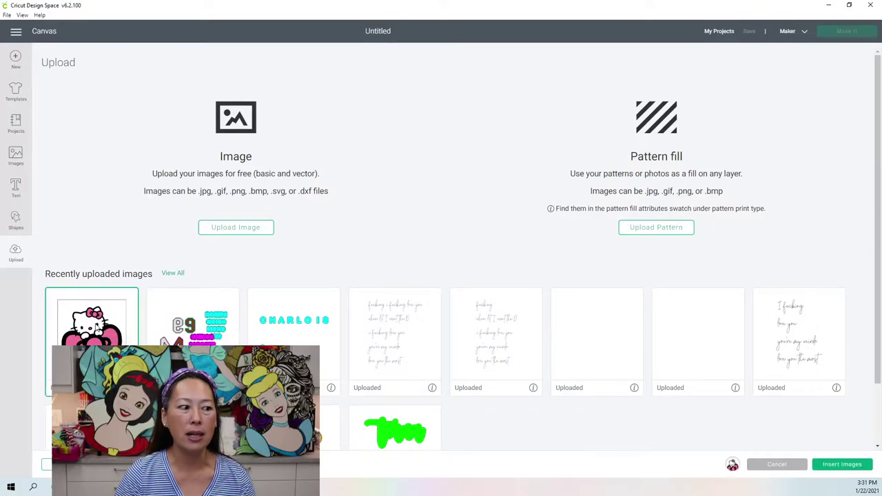
click(854, 467)
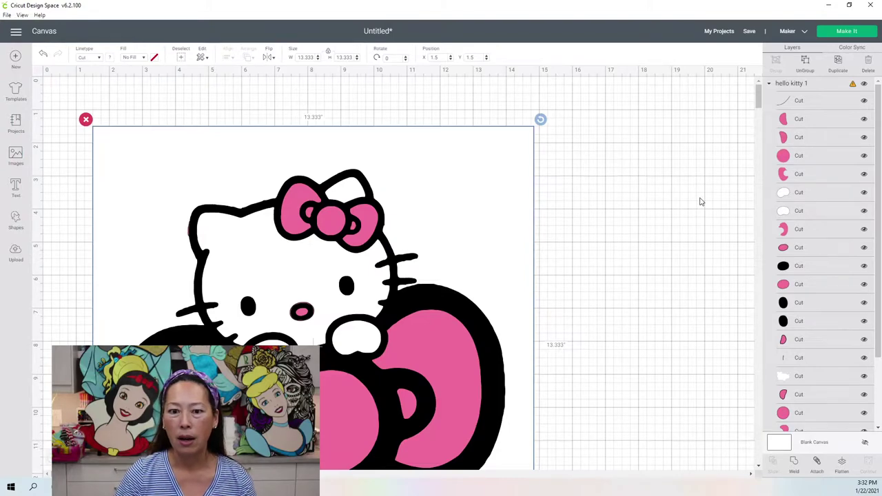
Step: Shift the hello kitty 1 image slightly on the canvas and delete its white square background layer
key(ctrl+z)
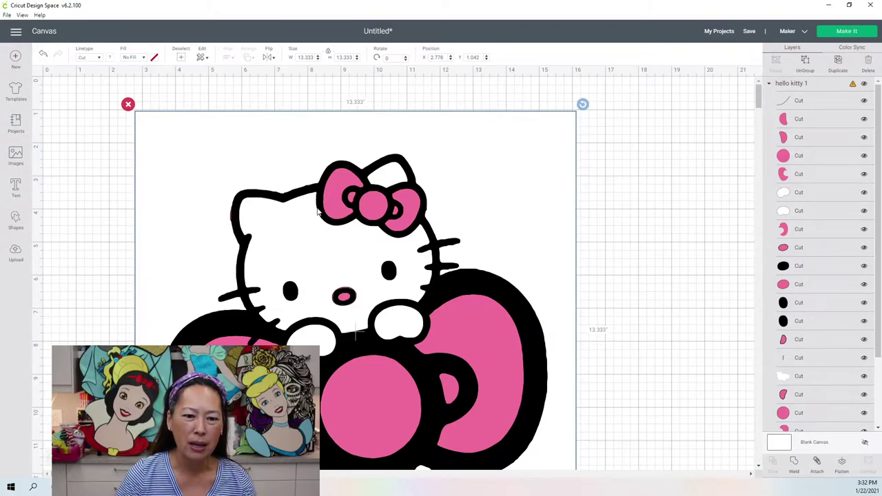
click(866, 444)
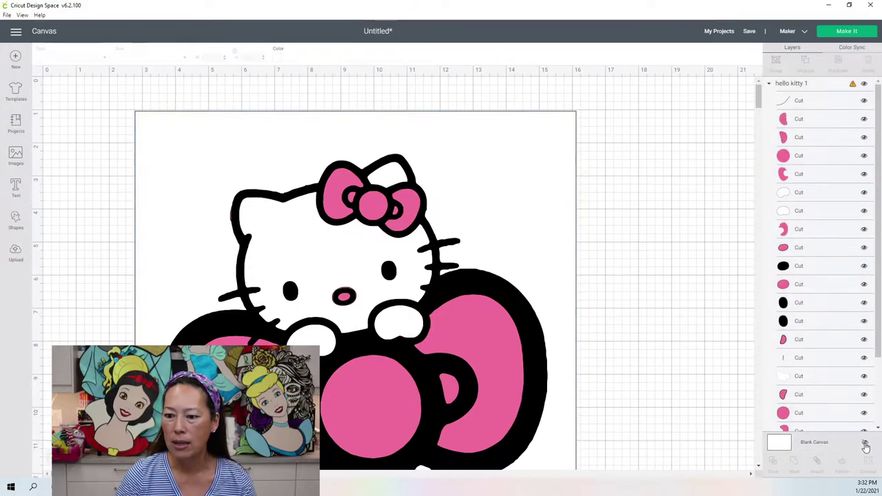
scroll(872, 432, down, 3)
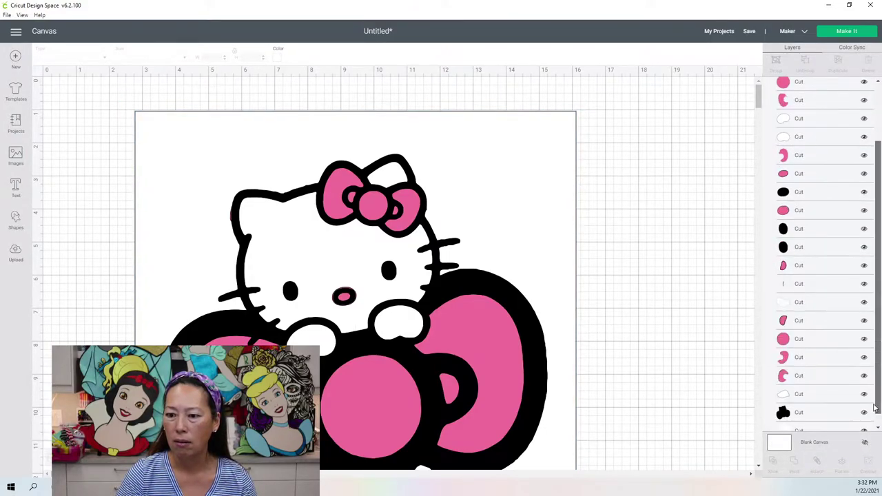
click(798, 418)
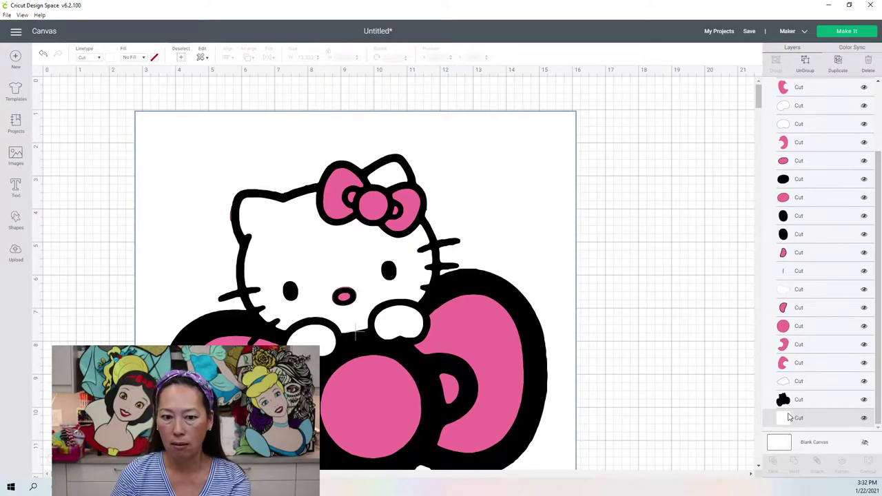
key(Delete)
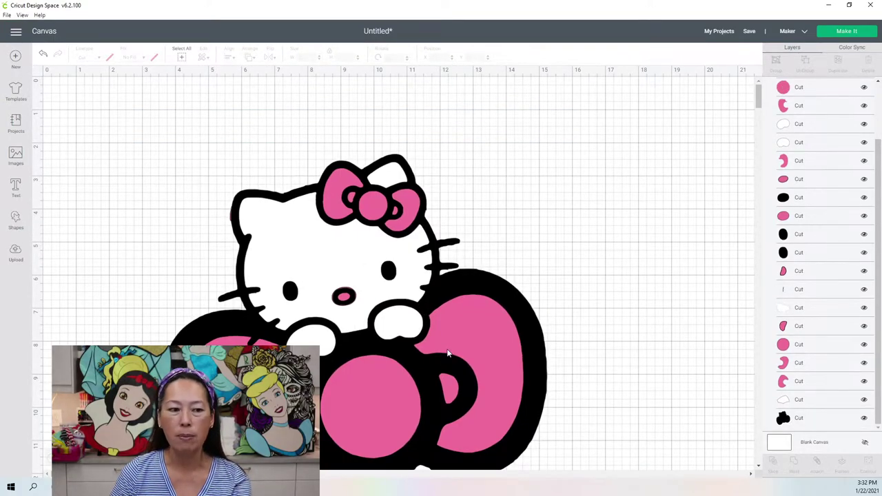
Step: Set the height of the whole hello kitty 1 image to 30 inches with its proportions locked
scroll(447, 352, down, 4)
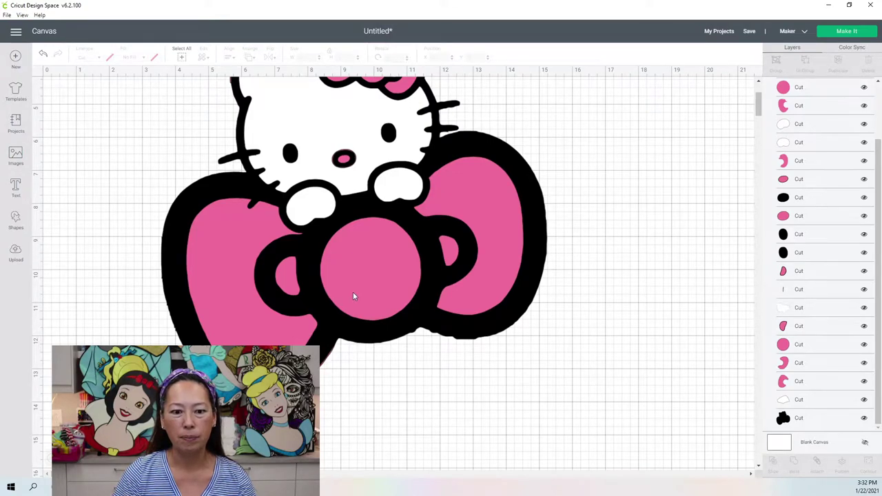
click(258, 233)
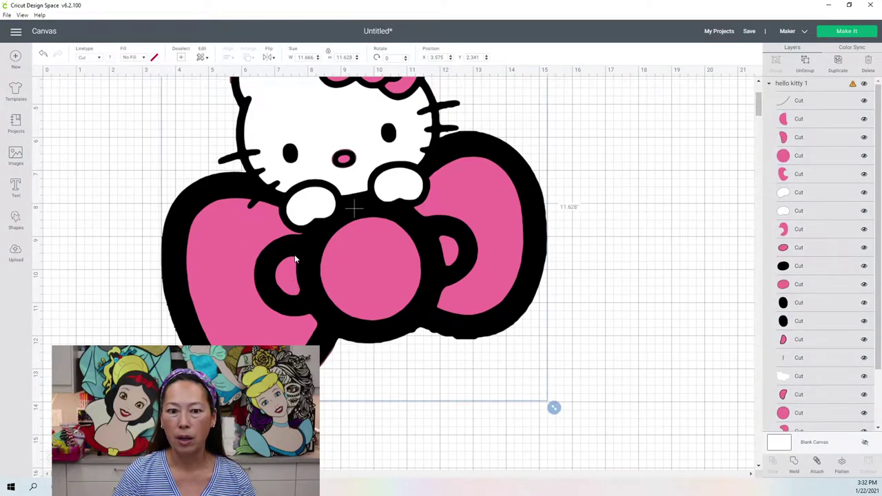
scroll(295, 258, up, 3)
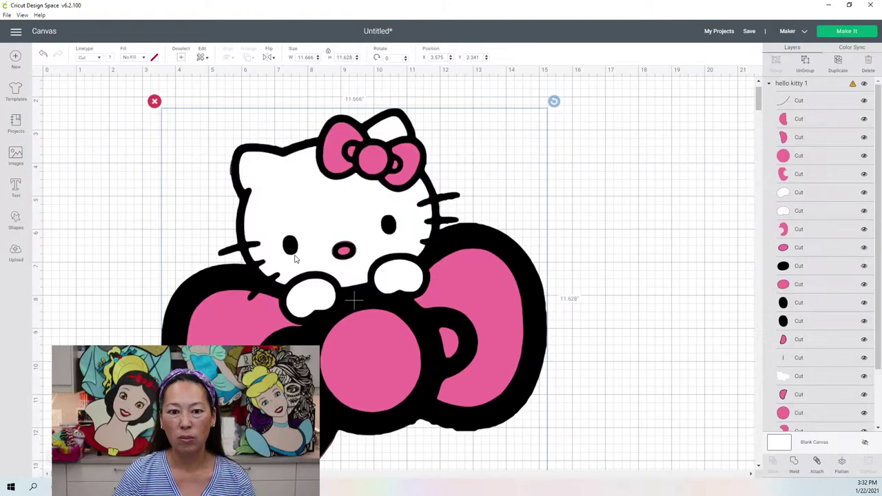
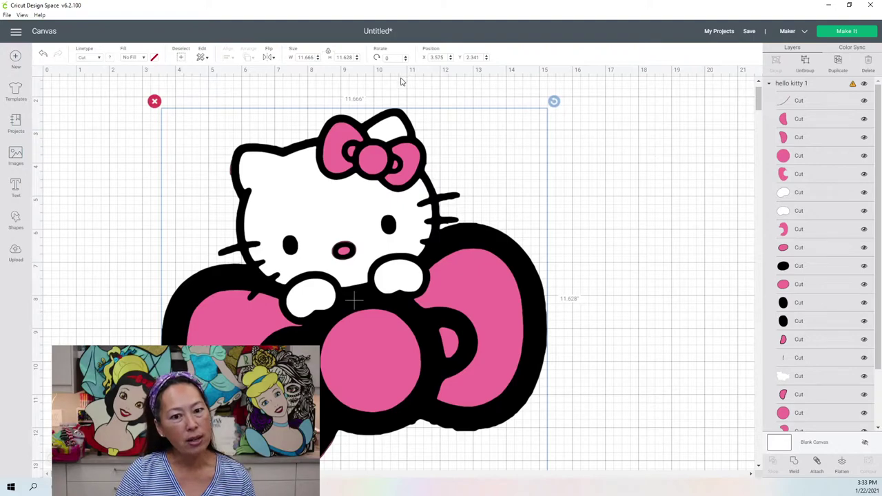
double_click(342, 57)
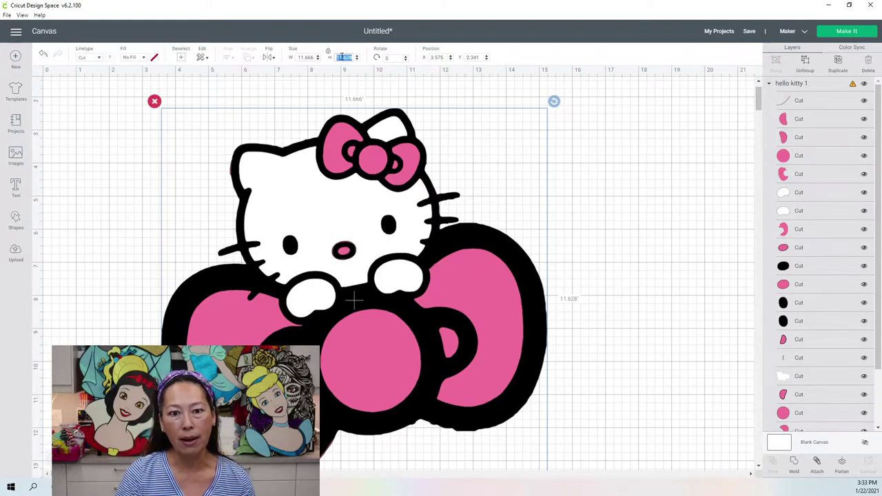
text(30)
key(Tab)
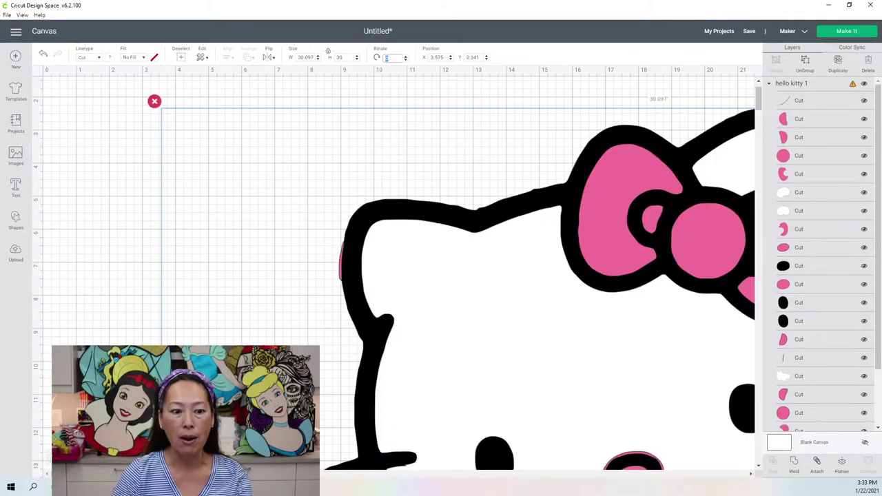
Step: Move the enlarged hello kitty 1 image across to the middle of the canvas, at about X 29.7, Y 3.6
click(48, 460)
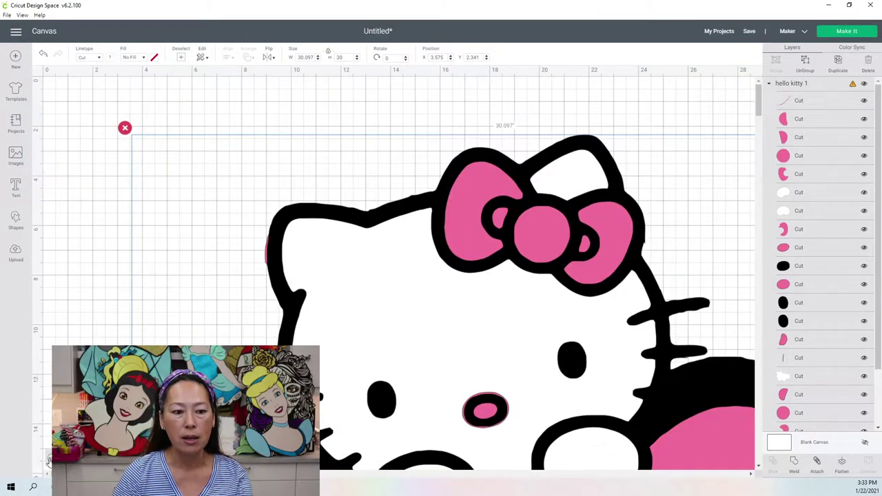
click(48, 460)
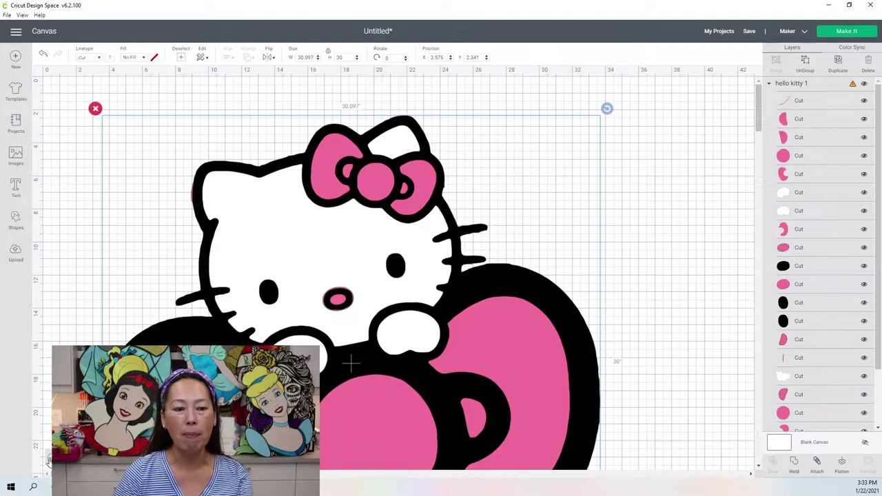
click(48, 461)
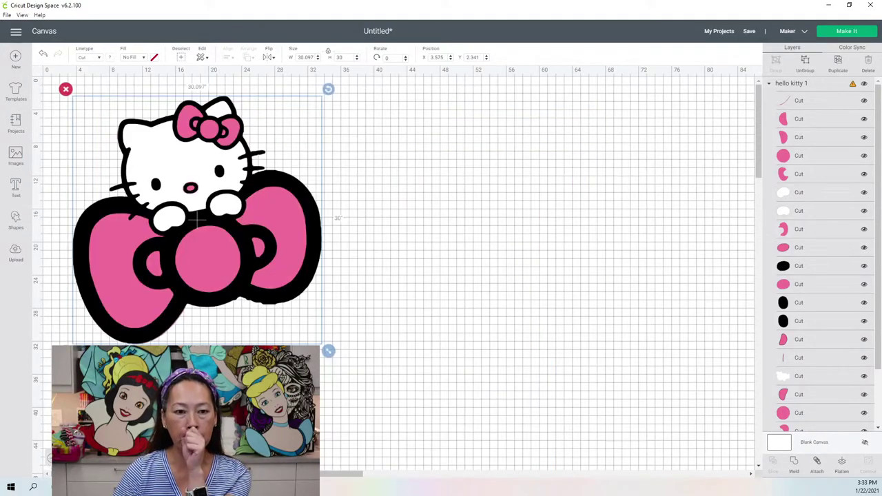
drag(184, 151, 467, 166)
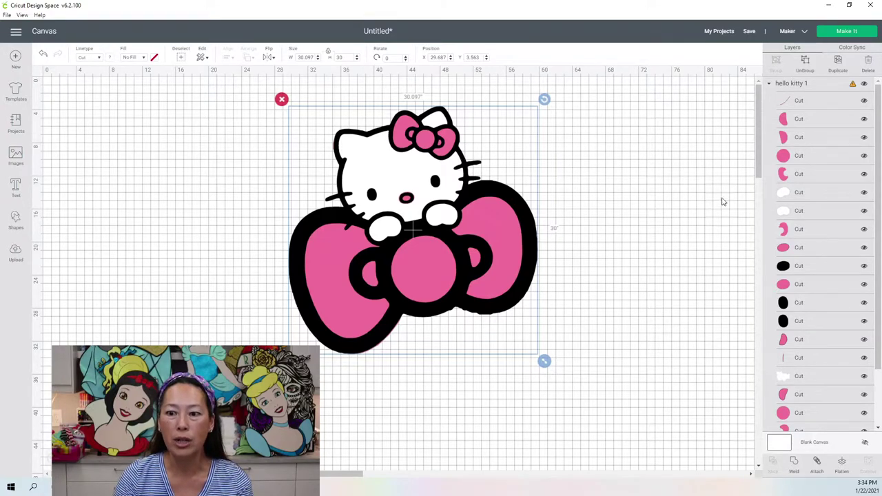
Step: Ungroup the hello kitty 1 image into separate layers, starting from its white face layer
click(812, 377)
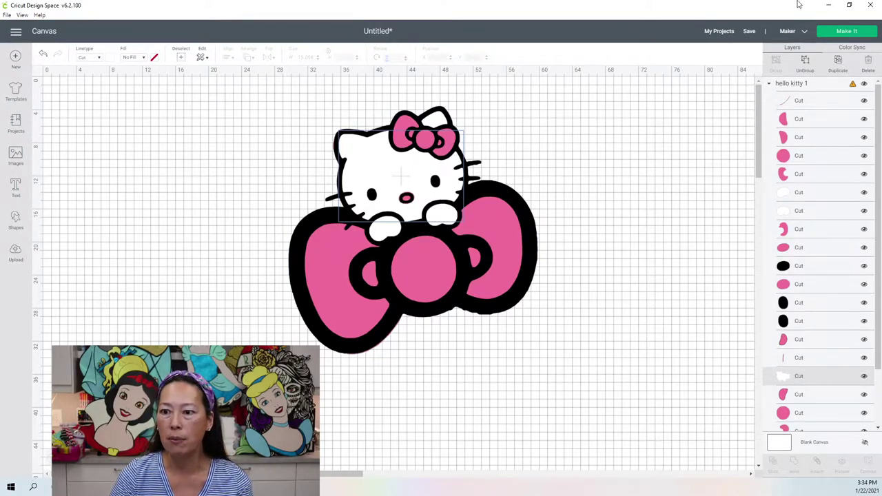
key(ctrl+z)
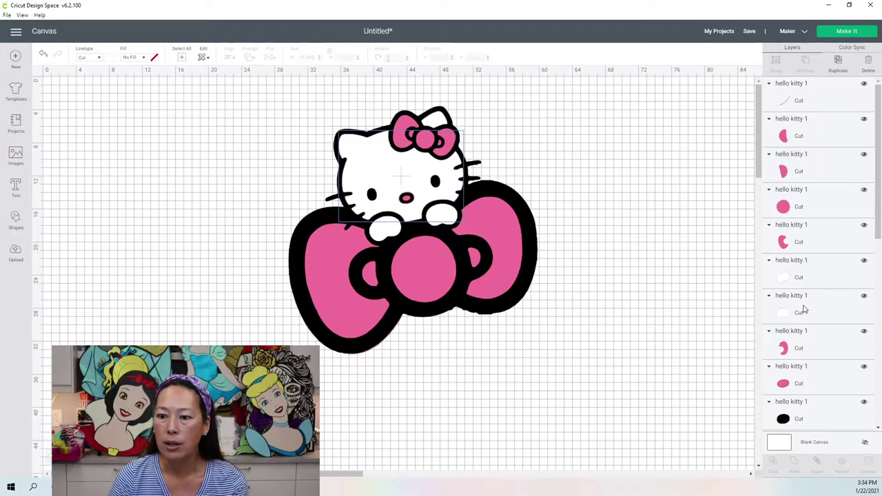
Step: Check the dimensions of the white paw layer on the bow's edge and of the white face layer
click(802, 310)
scroll(805, 306, down, 5)
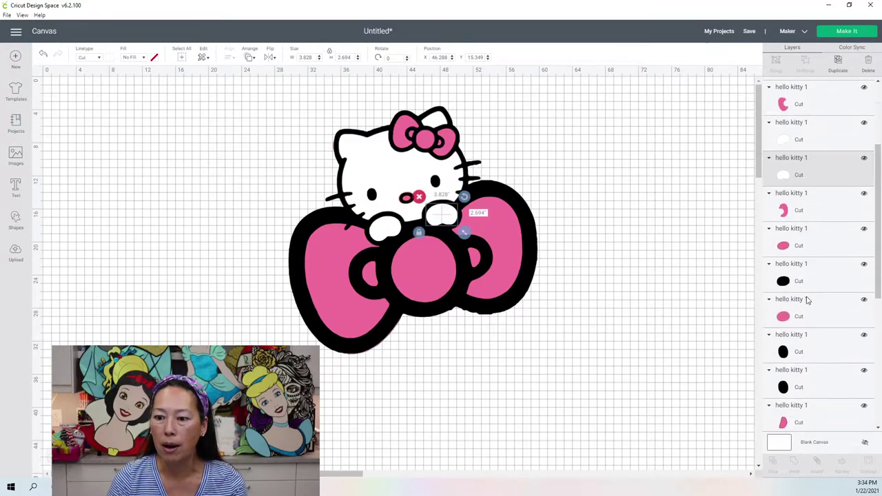
scroll(806, 300, down, 1)
click(801, 306)
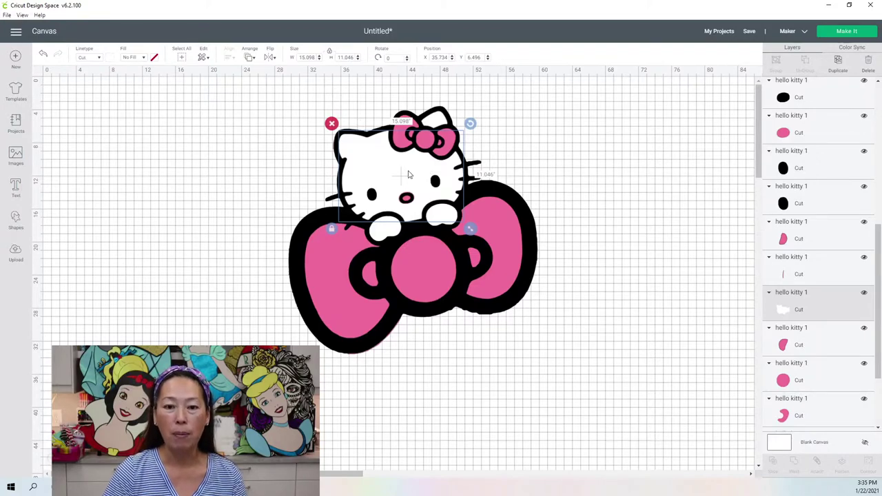
click(252, 157)
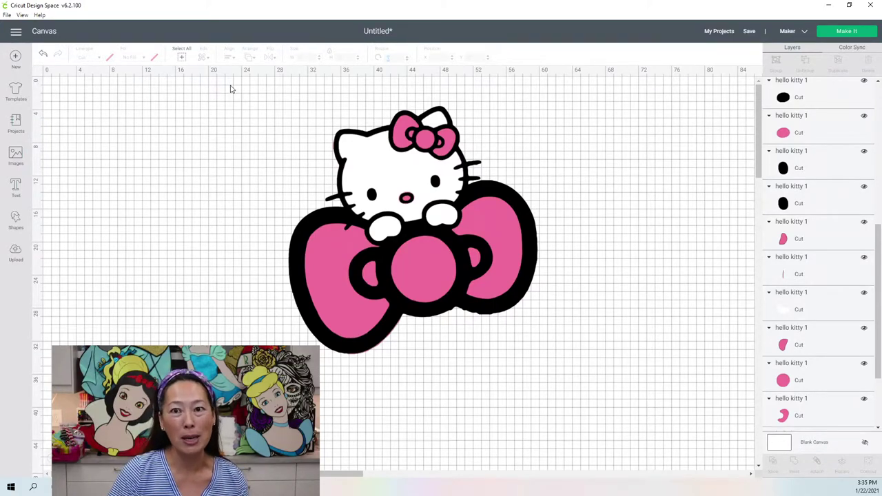
Step: Select all hello kitty 1 layers together and set their overall width to 26 inches with proportions locked
drag(231, 86, 600, 386)
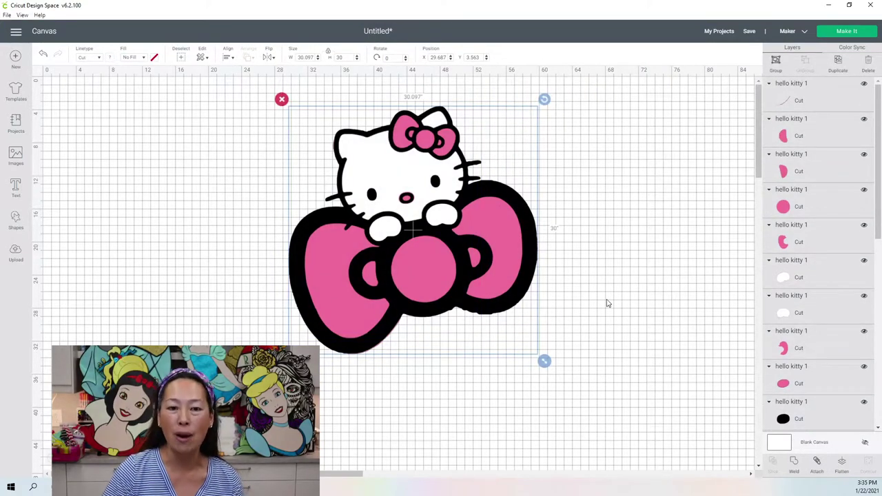
click(307, 58)
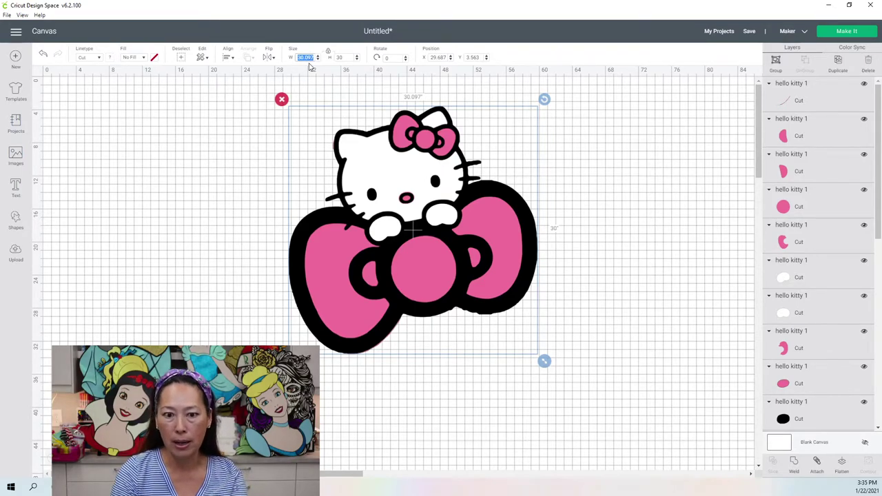
text(28)
key(Tab)
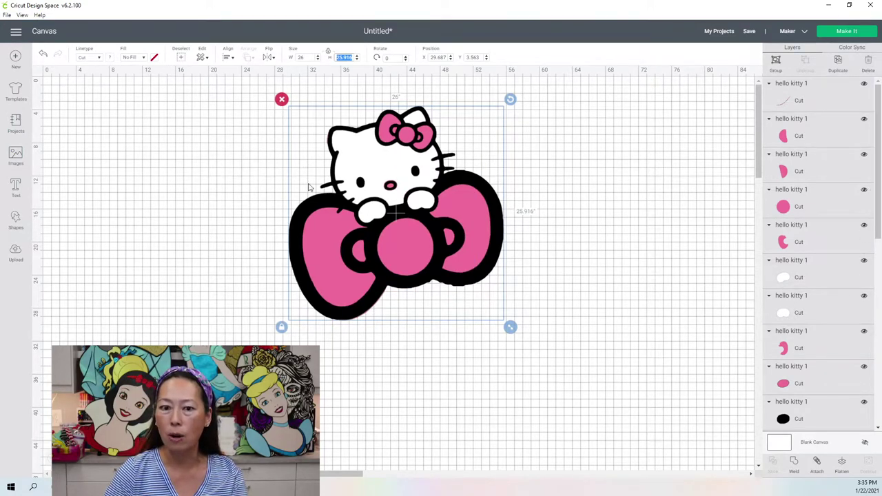
Step: Move the white face layer onto the empty canvas beside the design and try several rotation angles to reduce its width
drag(876, 124, 874, 291)
click(768, 249)
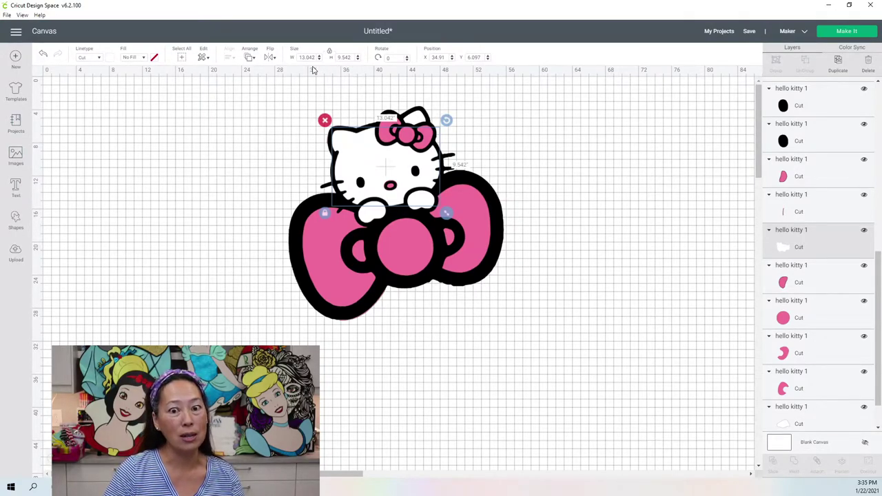
drag(356, 150, 143, 160)
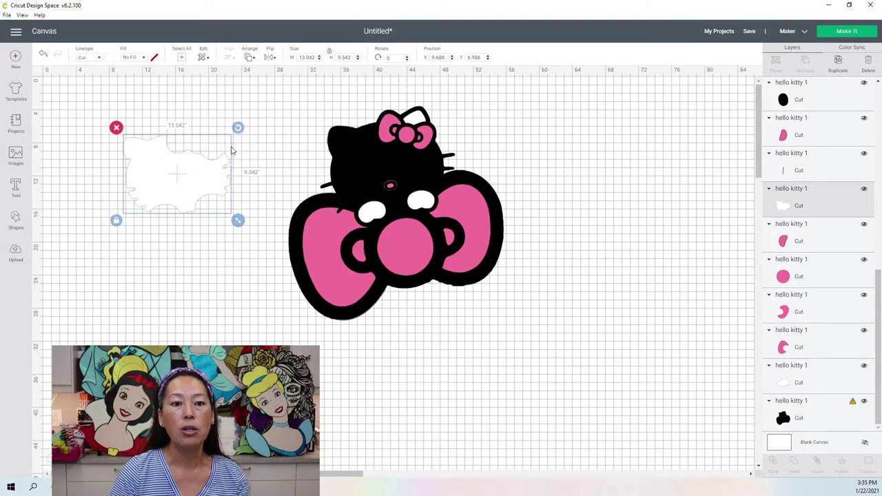
drag(237, 135, 234, 157)
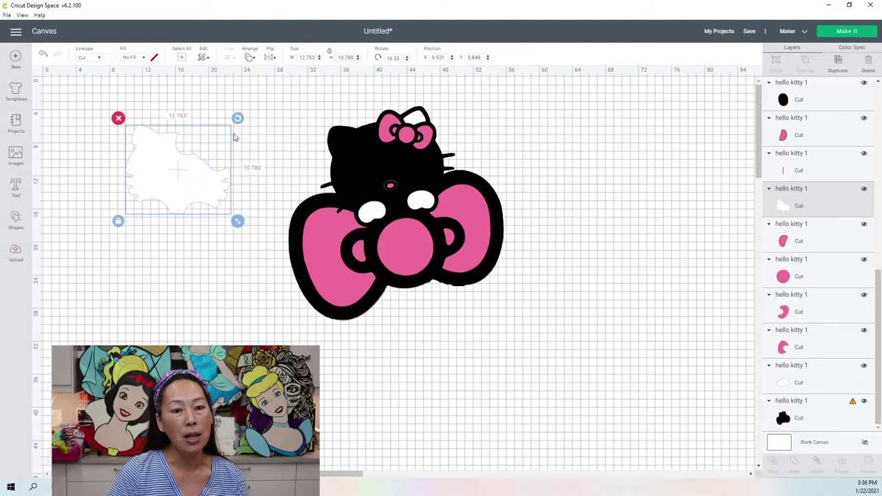
drag(238, 119, 237, 128)
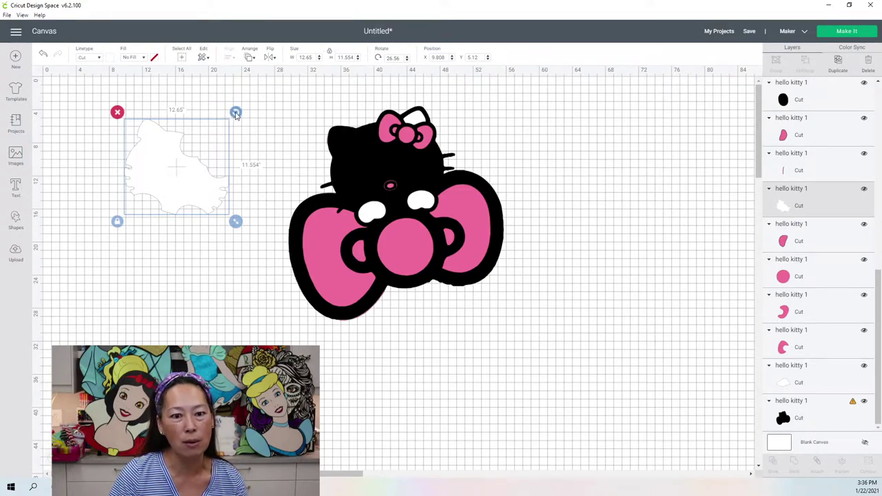
mouse_move(235, 114)
mouse_down()
mouse_move(215, 85)
mouse_move(203, 88)
mouse_move(240, 128)
mouse_up()
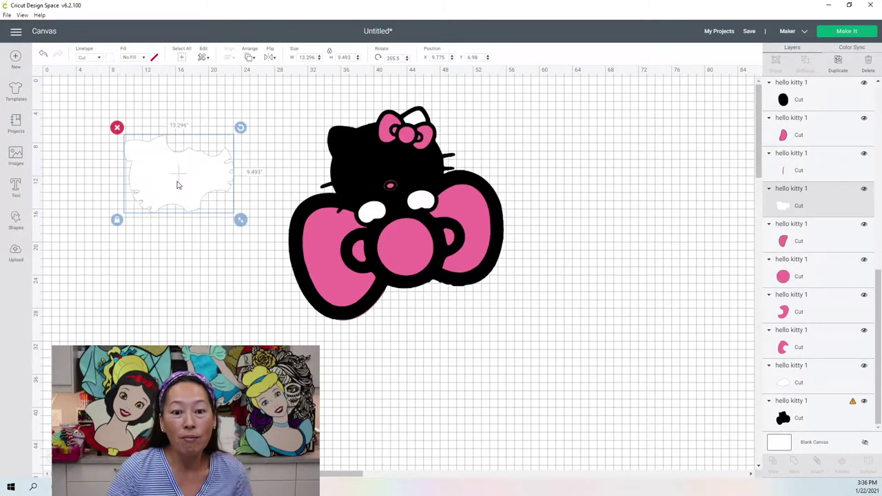
Step: Move the white face layer back onto the head and straighten it to about 0.28 degrees
drag(206, 181, 417, 178)
mouse_move(446, 123)
mouse_down()
mouse_move(448, 135)
mouse_move(447, 122)
mouse_up()
drag(401, 168, 403, 165)
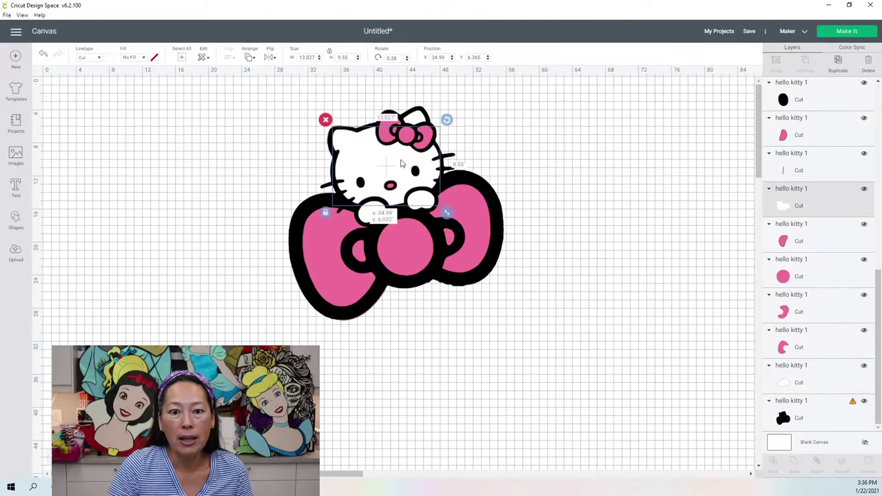
click(192, 188)
Step: Set the width of all hello kitty 1 layers to 24 inches and check the white face layer's size
drag(204, 113, 565, 362)
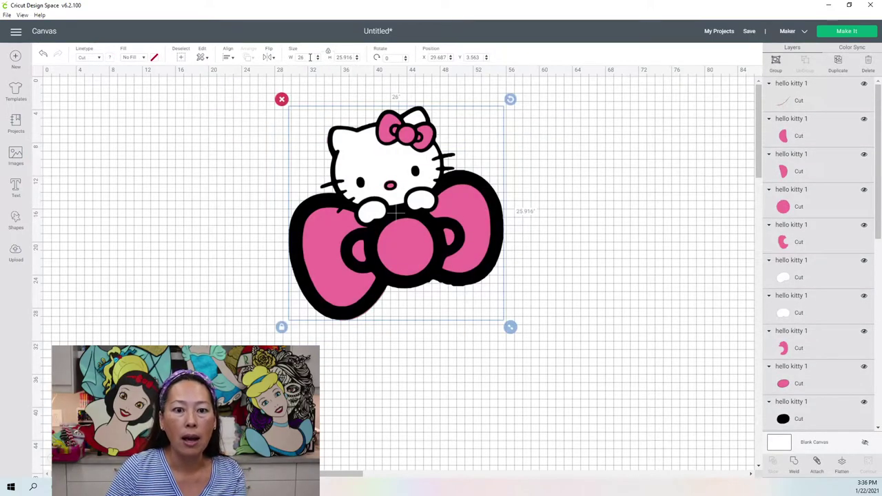
text(24)
key(Tab)
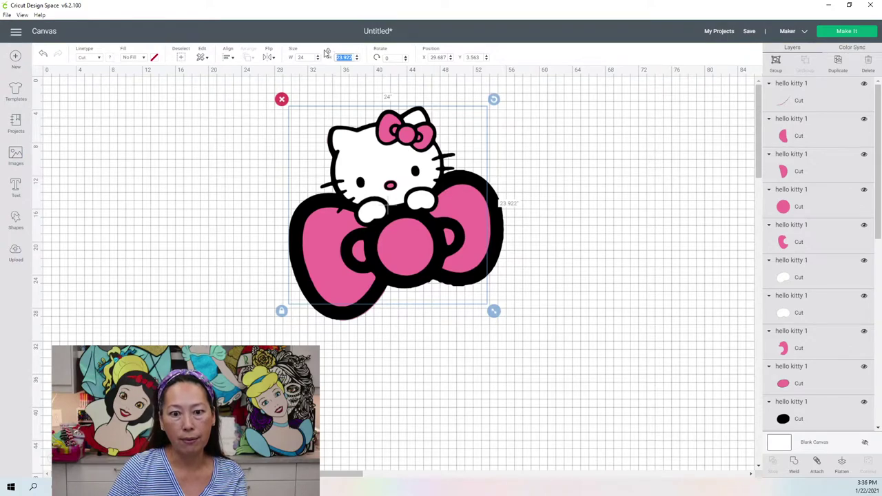
click(549, 158)
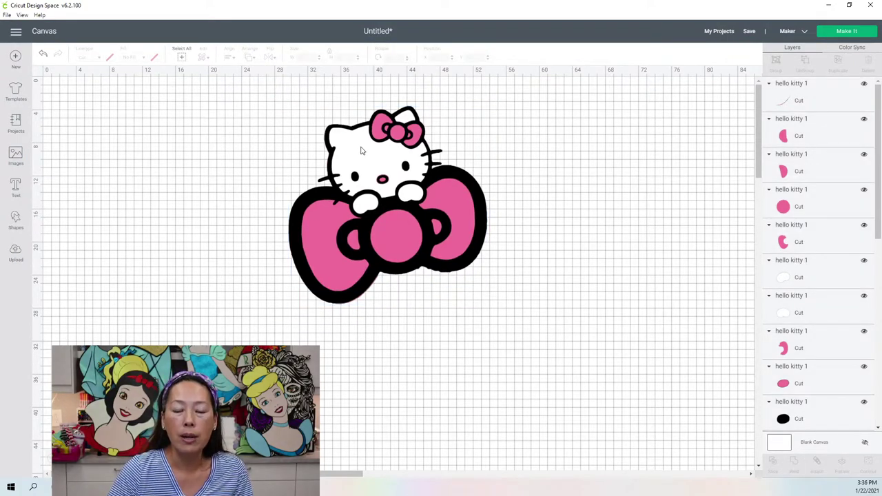
click(360, 150)
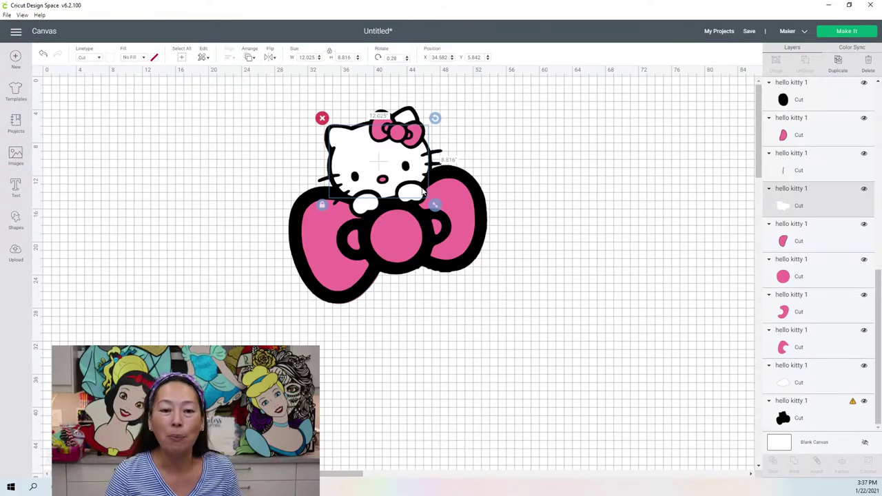
Step: Select the whole hello kitty 1 design and set its width to 25 inches
drag(239, 106, 544, 363)
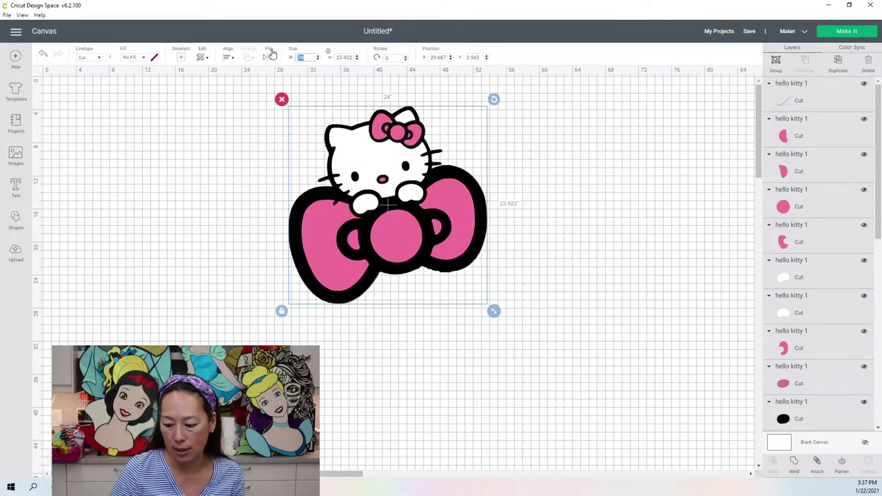
text(25)
key(Tab)
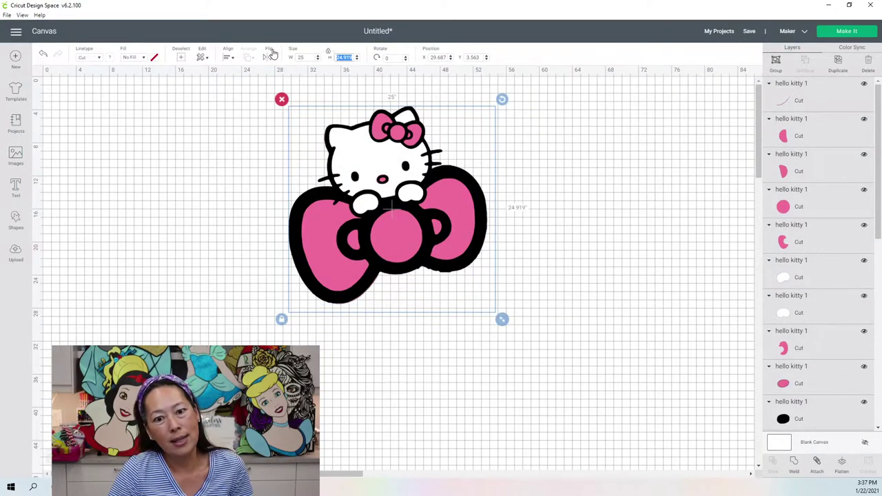
click(526, 164)
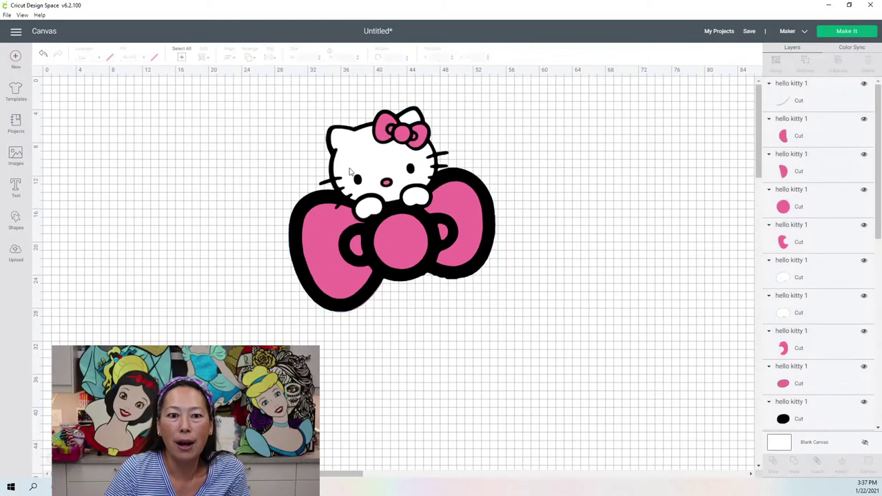
Step: Pull the white face layer off the 25-inch design and rotate it in both directions to test its fit
click(350, 169)
drag(360, 164, 180, 165)
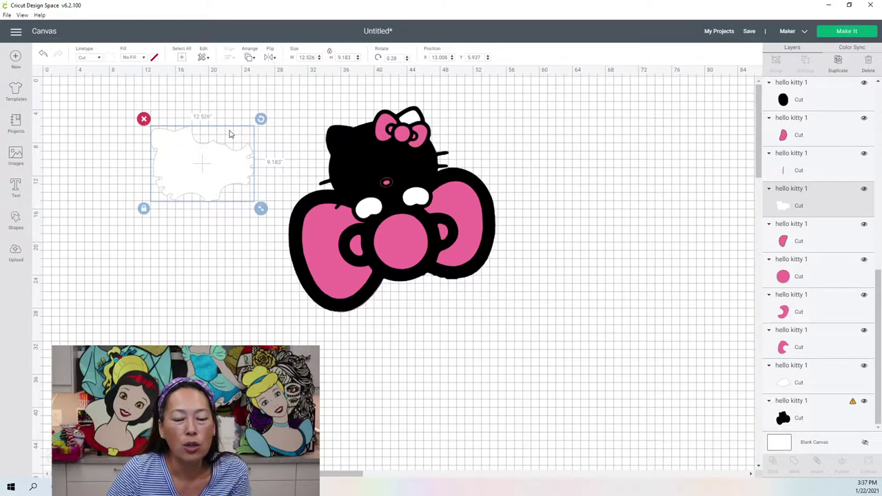
drag(260, 118, 266, 173)
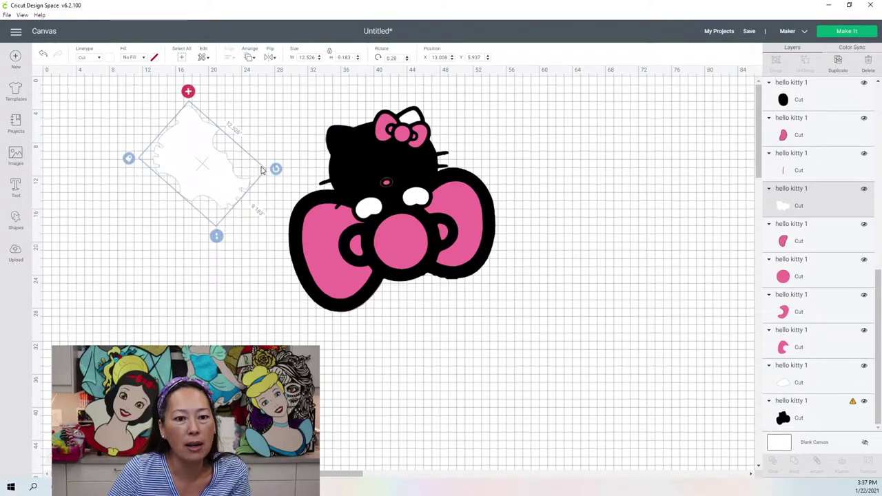
drag(257, 99, 232, 82)
Step: Return the white face layer to the head and rotate it back into line with the black outline
click(201, 170)
drag(200, 170, 380, 171)
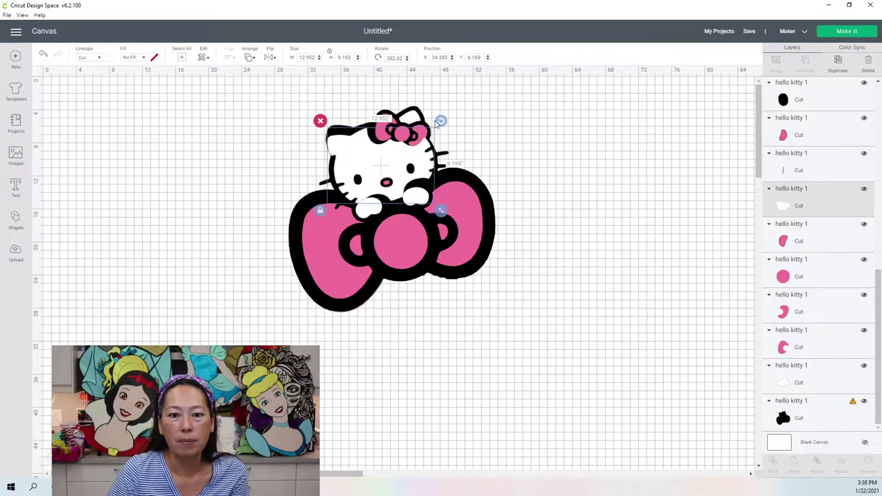
drag(441, 122, 443, 126)
click(501, 241)
click(563, 271)
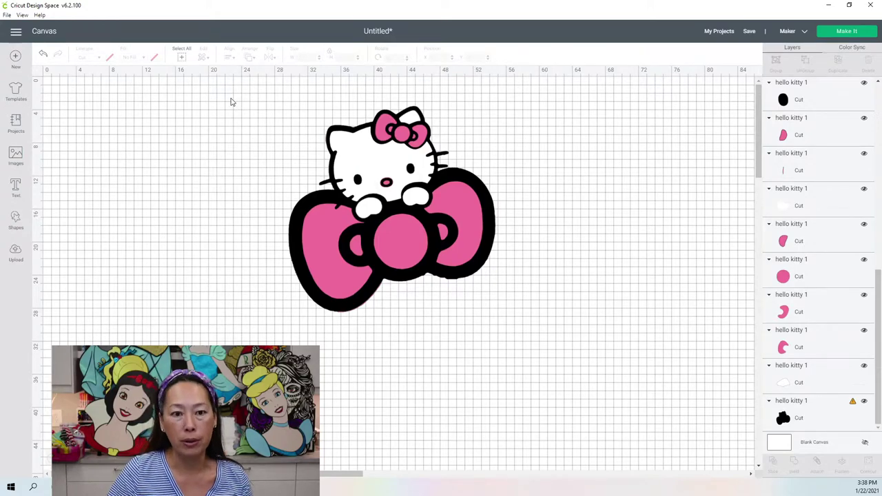
Step: Select every layer of the hello kitty 1 design and set the overall width back to 24 inches
drag(230, 95, 572, 368)
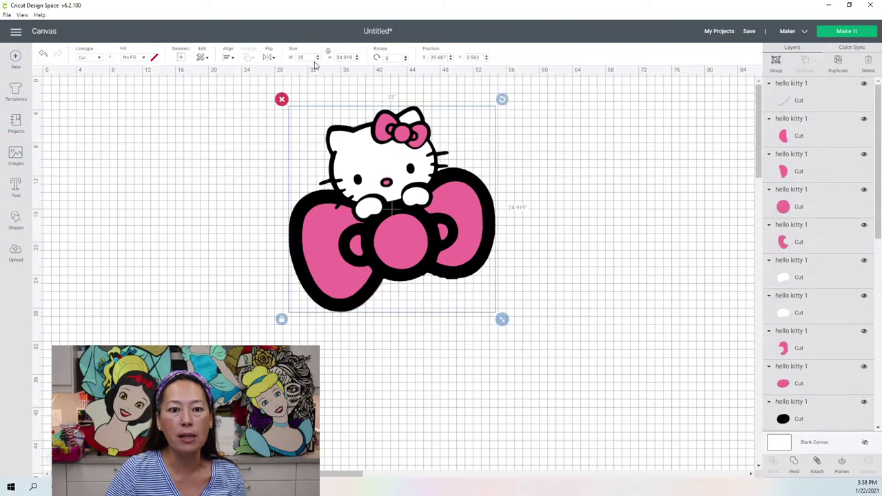
text(24)
key(Tab)
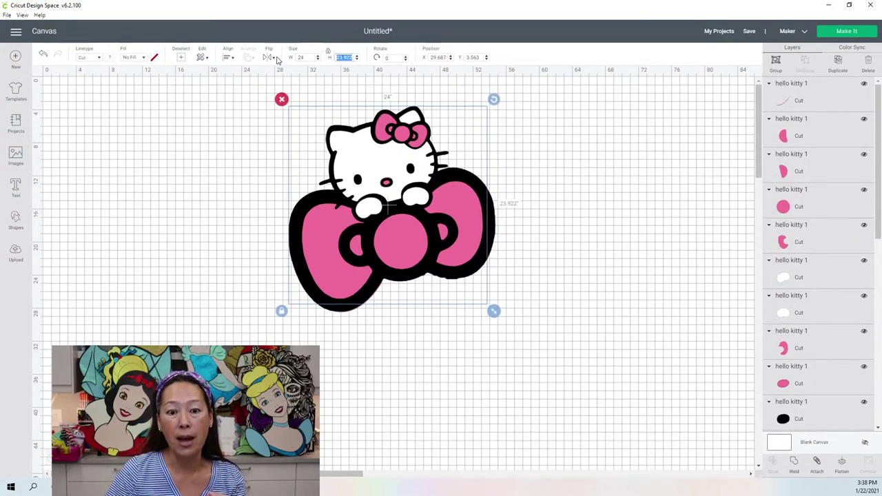
click(538, 205)
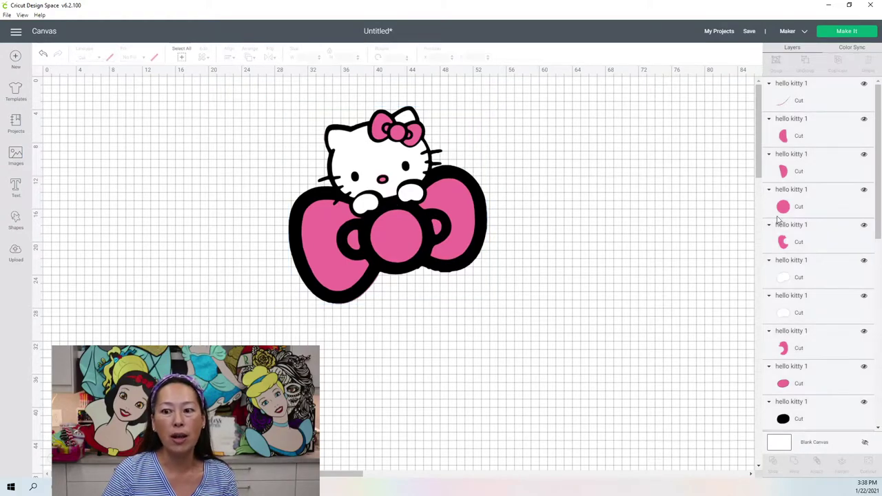
Step: Check the large bow's pink centre circle and left loop, and move the whole design to about X 36.6, Y 12.7
click(796, 208)
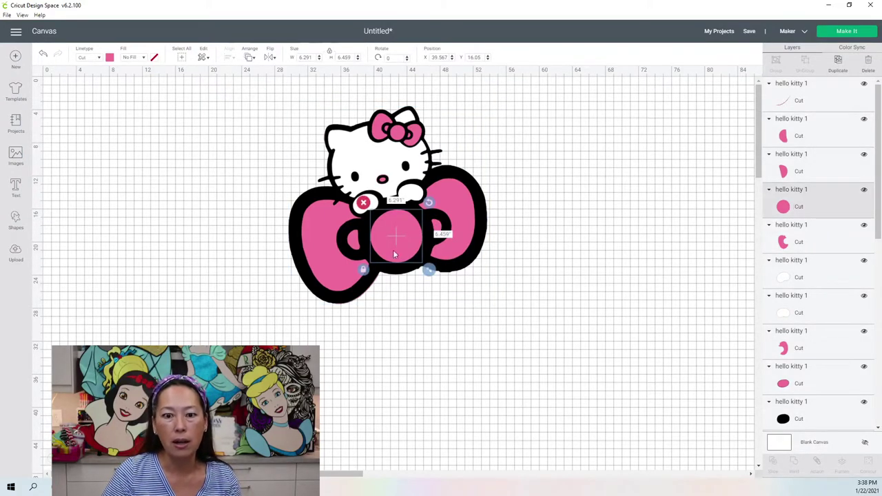
click(304, 223)
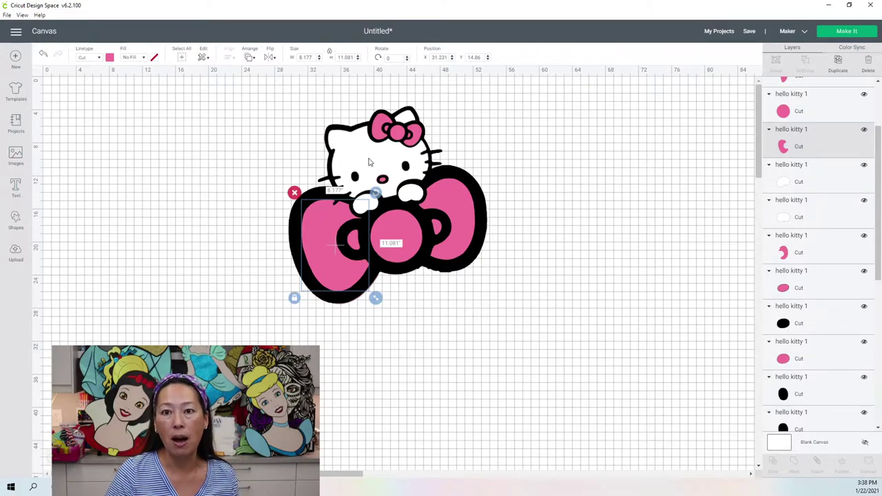
drag(226, 100, 549, 335)
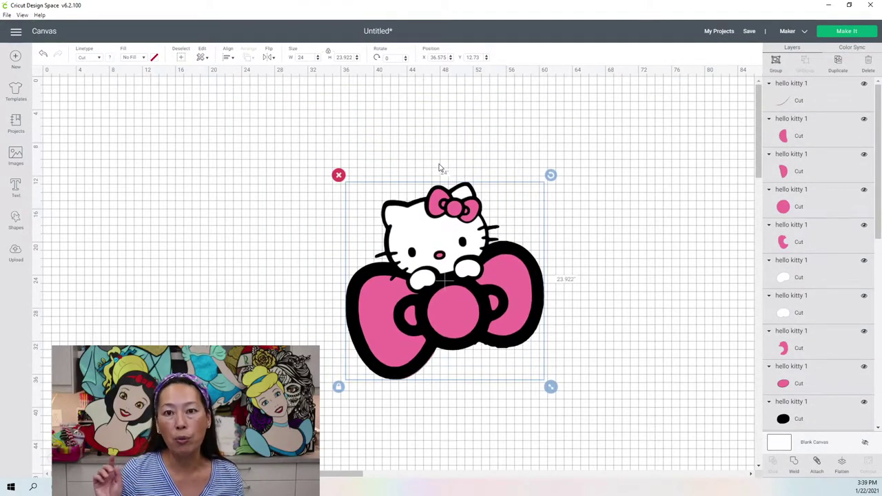
Step: Search the Cricut image library for "balloons" and browse the results
click(16, 157)
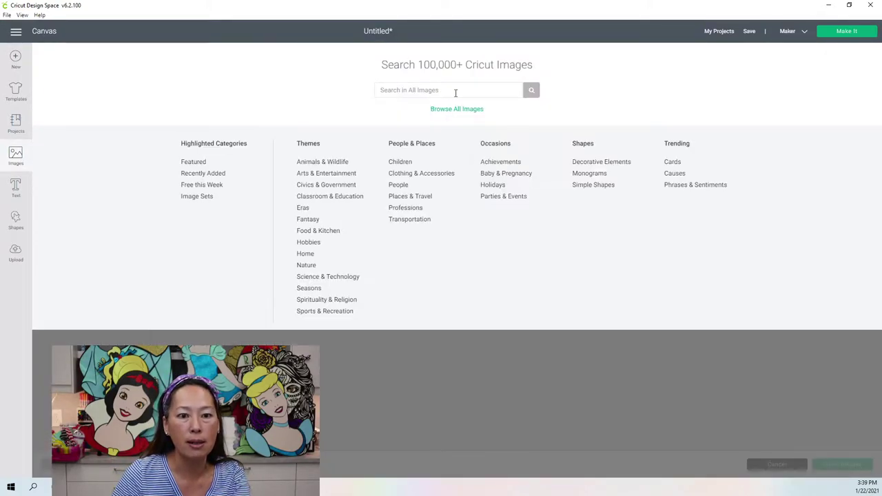
click(455, 93)
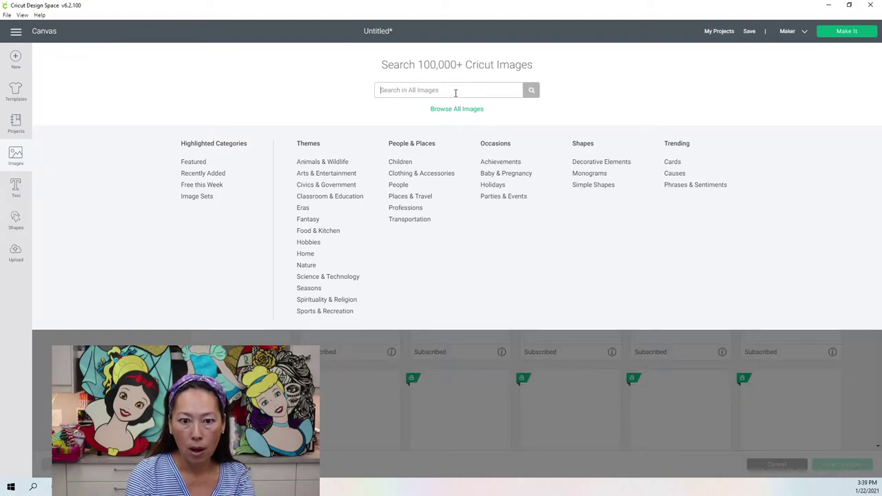
text(balloons)
key(Return)
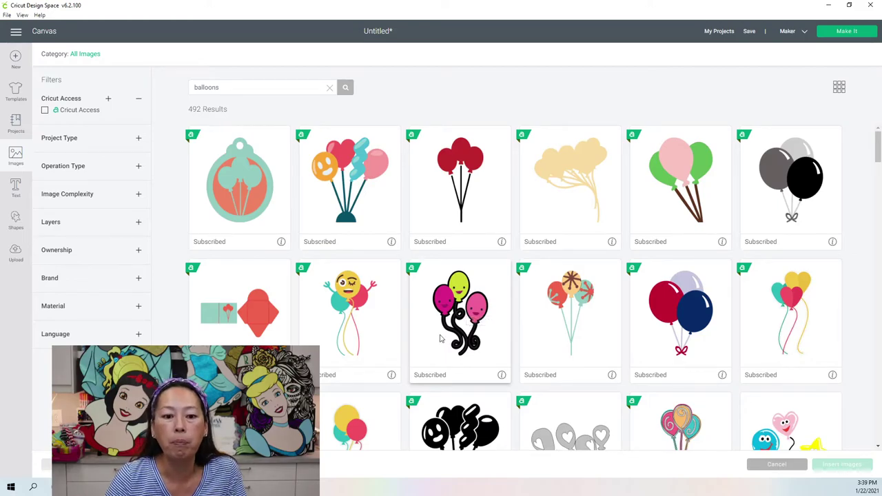
scroll(441, 337, down, 2)
scroll(435, 336, up, 2)
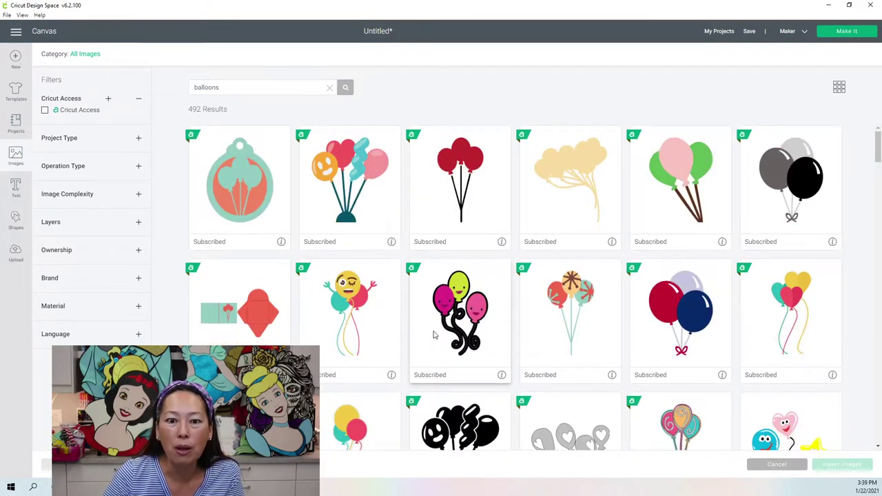
scroll(434, 335, down, 2)
scroll(434, 335, down, 2)
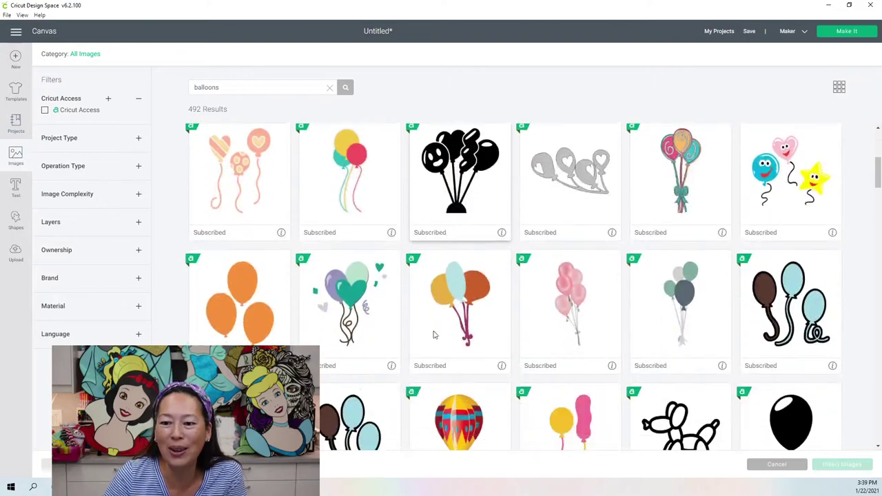
scroll(434, 335, down, 1)
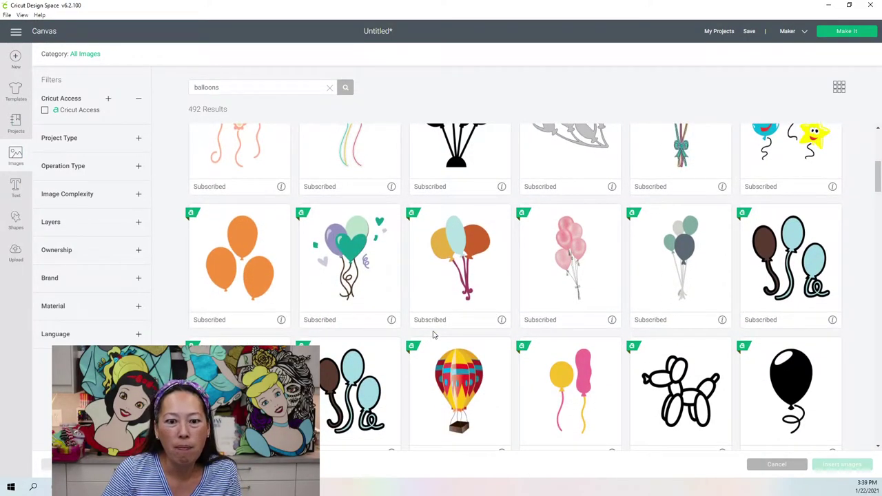
Step: Browse the balloons results for the Hello Kitty Balloon image and insert it onto the canvas
scroll(434, 335, down, 4)
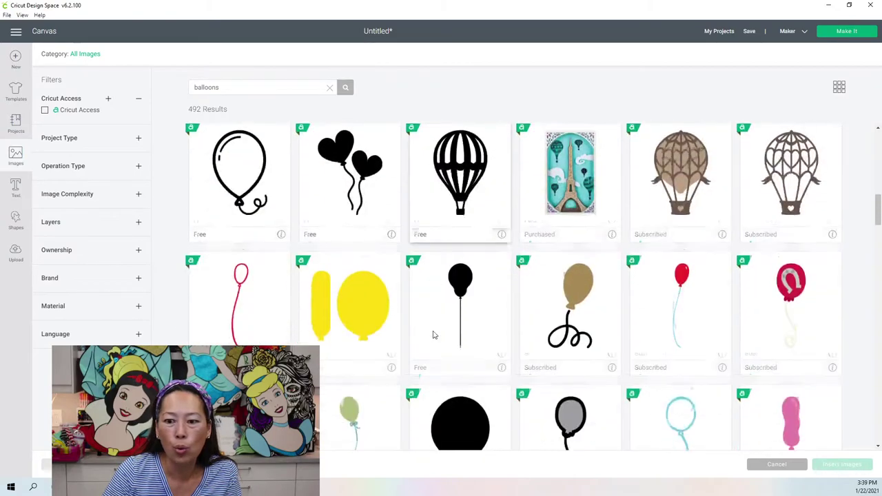
scroll(432, 335, down, 3)
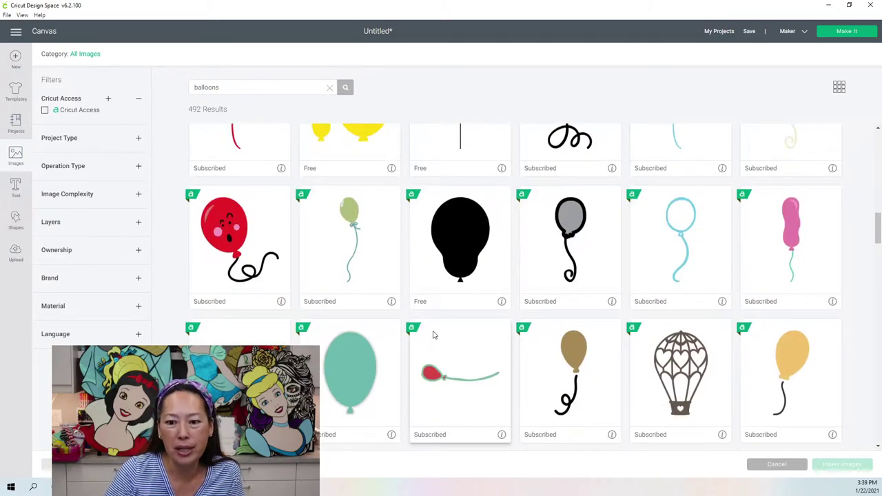
scroll(434, 335, down, 3)
scroll(433, 334, down, 5)
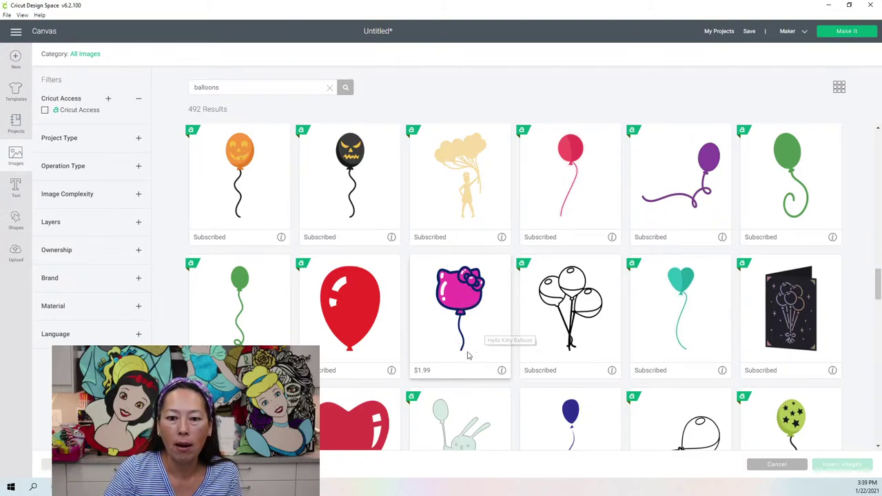
click(466, 316)
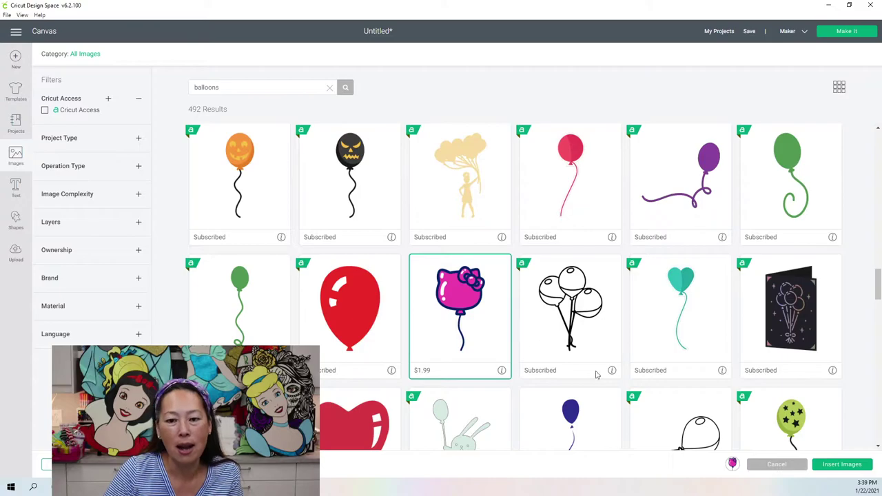
click(851, 468)
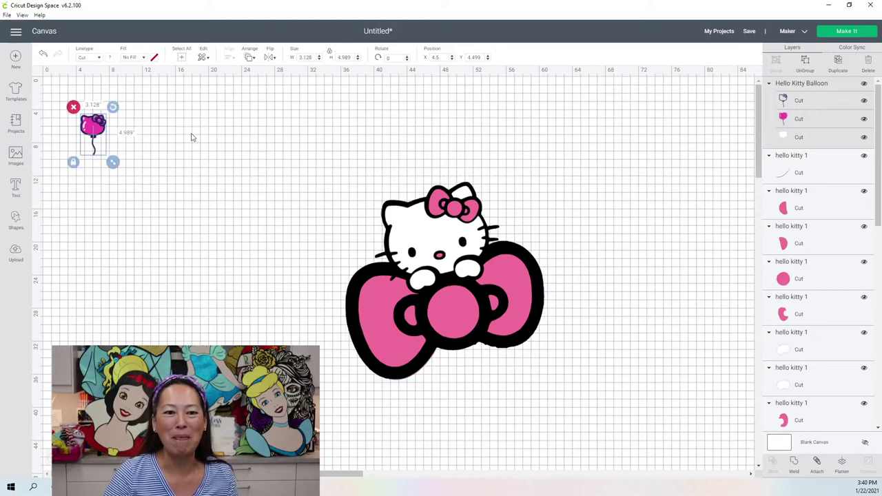
Step: Enlarge the Hello Kitty balloon to about 15 inches wide and place it above the kitty at about X 47.6, Y 1.4
drag(214, 145, 616, 370)
drag(502, 186, 494, 167)
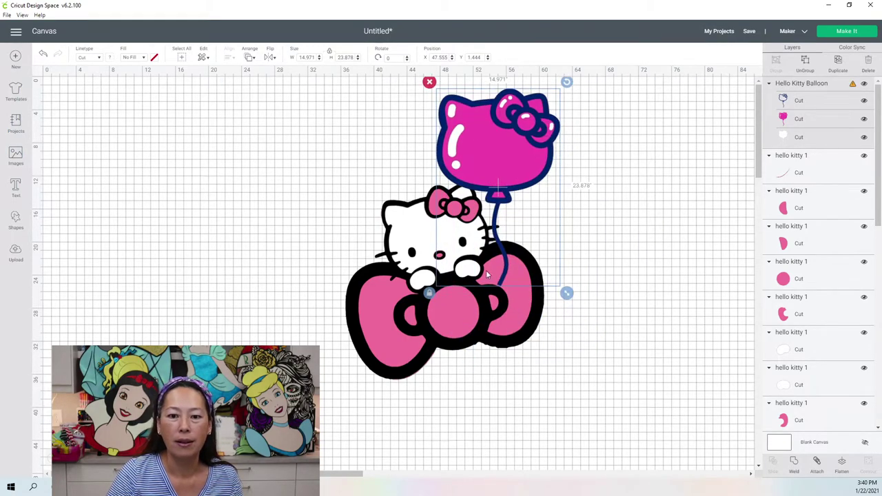
Step: Select the balloon and the whole kitty design and move everything about 8 inches lower on the canvas
drag(268, 124, 591, 367)
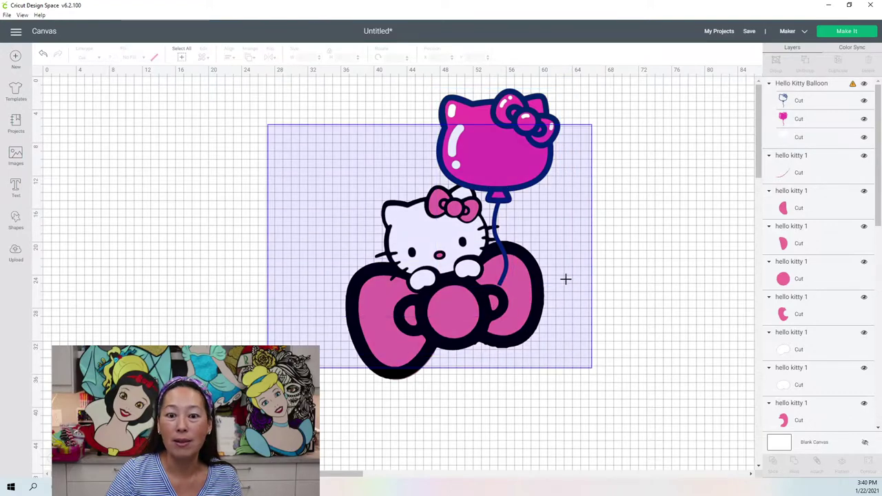
drag(565, 278, 565, 278)
drag(520, 230, 519, 289)
drag(508, 258, 498, 227)
key(ctrl+z)
click(635, 187)
key(ctrl+y)
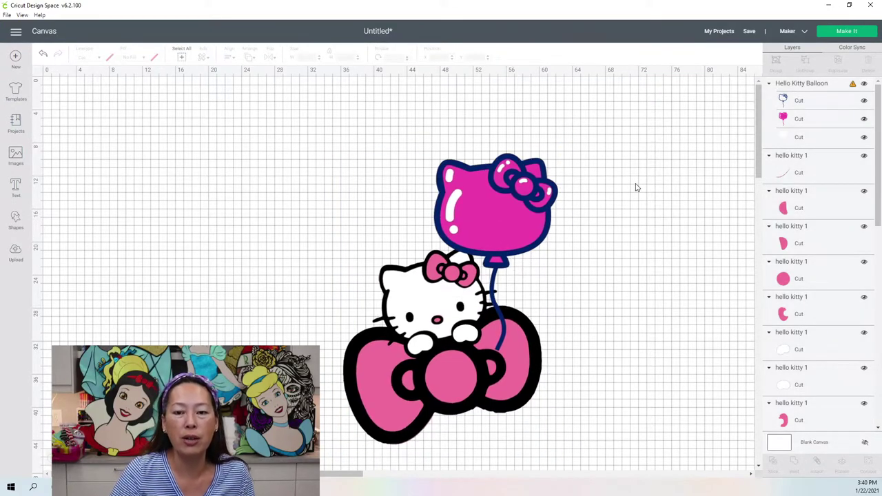
Step: Shrink the balloon to about 11.6 inches wide and reposition it above the kitty's head at about X 45, Y 6.9
click(497, 190)
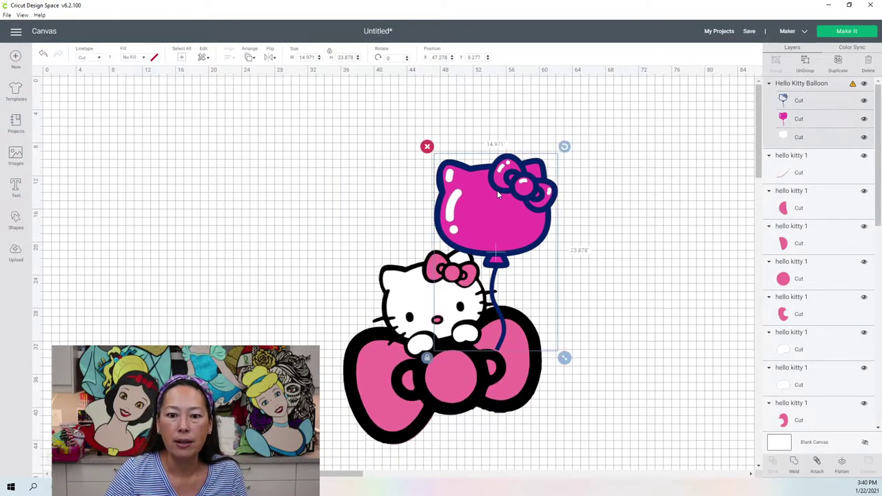
drag(496, 197, 485, 177)
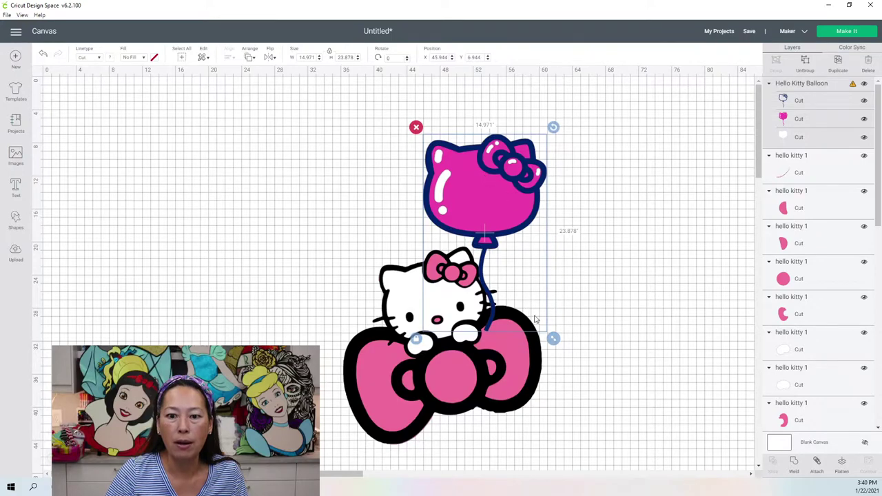
drag(553, 338, 525, 295)
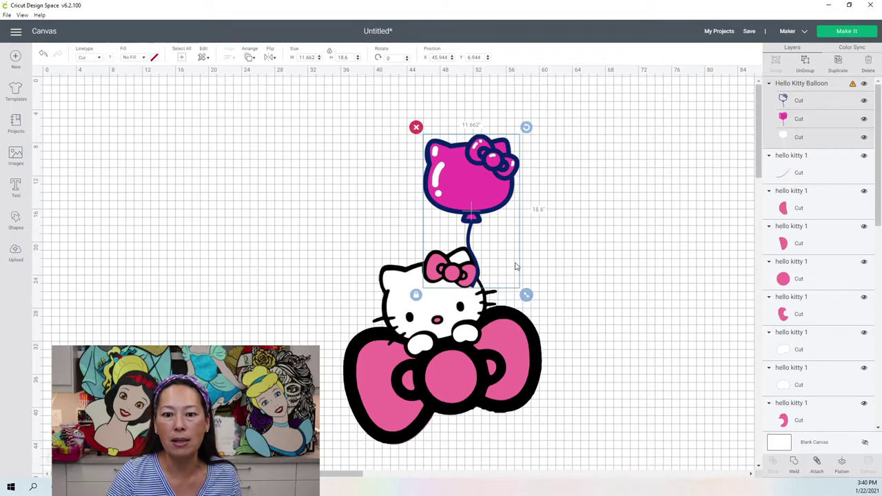
drag(526, 294, 525, 294)
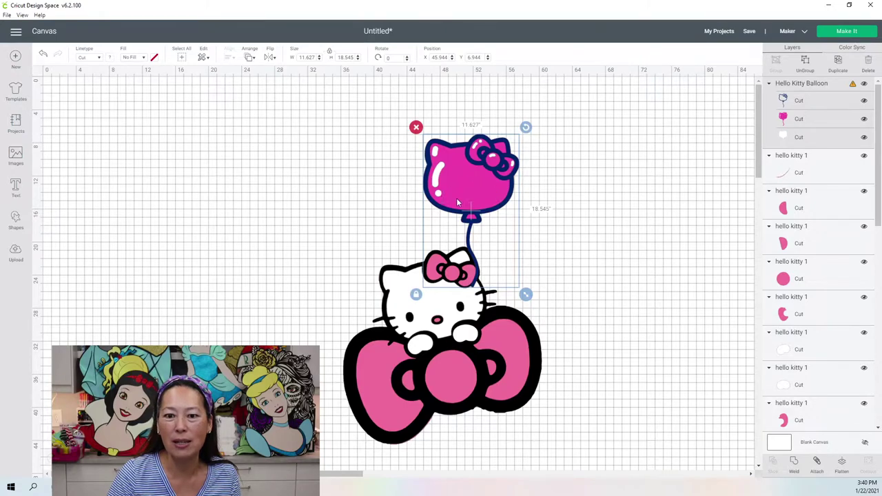
drag(480, 183, 472, 185)
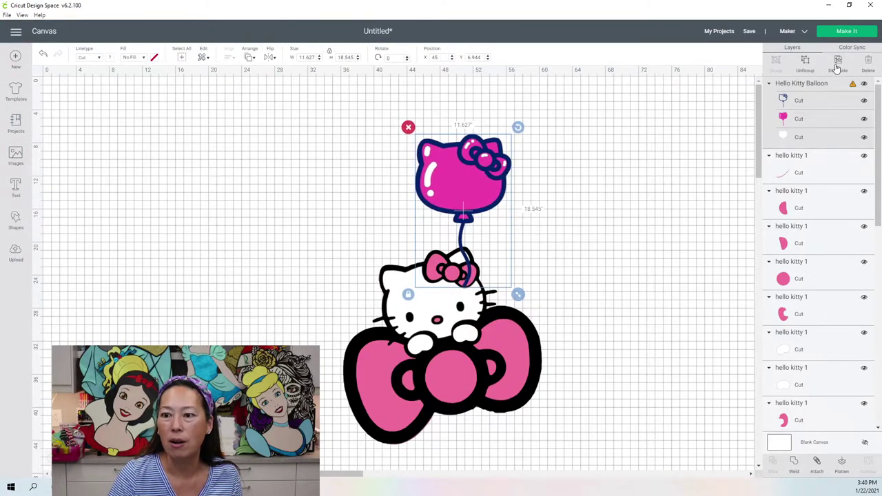
Step: Duplicate the balloon, rotate the copy to about 40.75° and arrange the two balloons so their strings meet at the kitty's bow
click(837, 62)
drag(498, 175, 563, 180)
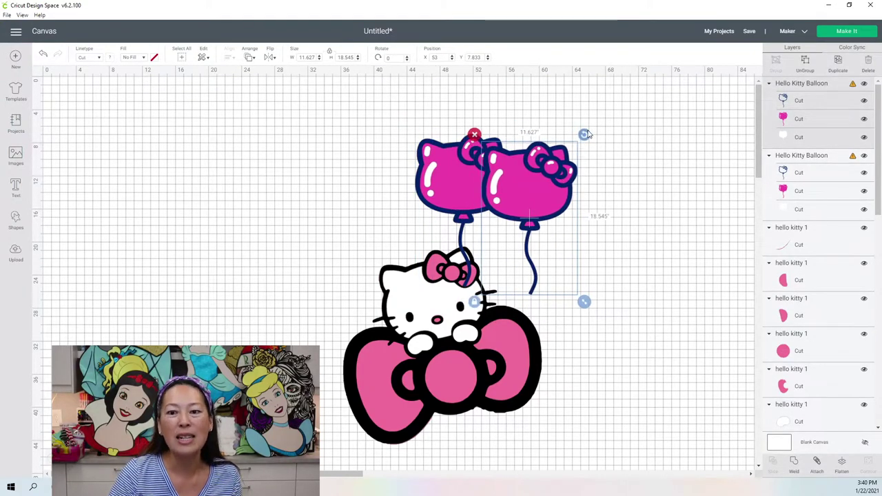
drag(583, 133, 624, 191)
drag(440, 152, 431, 157)
drag(553, 144, 525, 118)
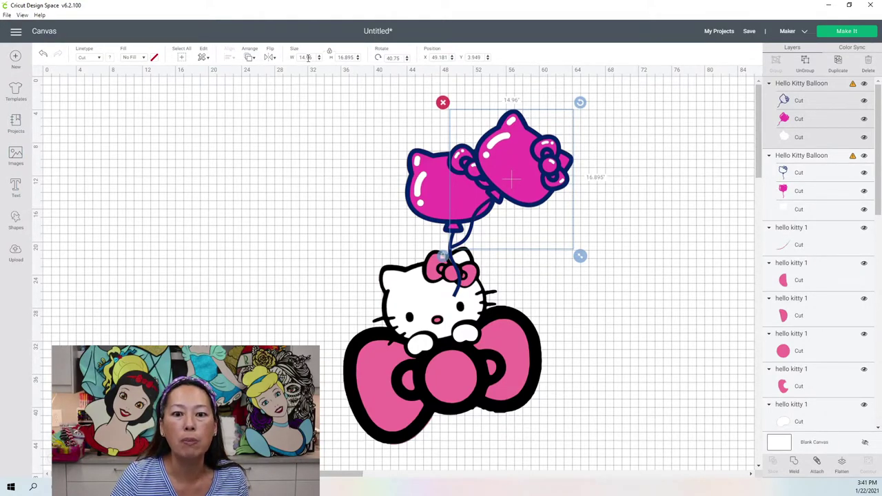
Step: Send the tilted balloon and the upright balloon to the back so they sit behind the kitty
click(249, 58)
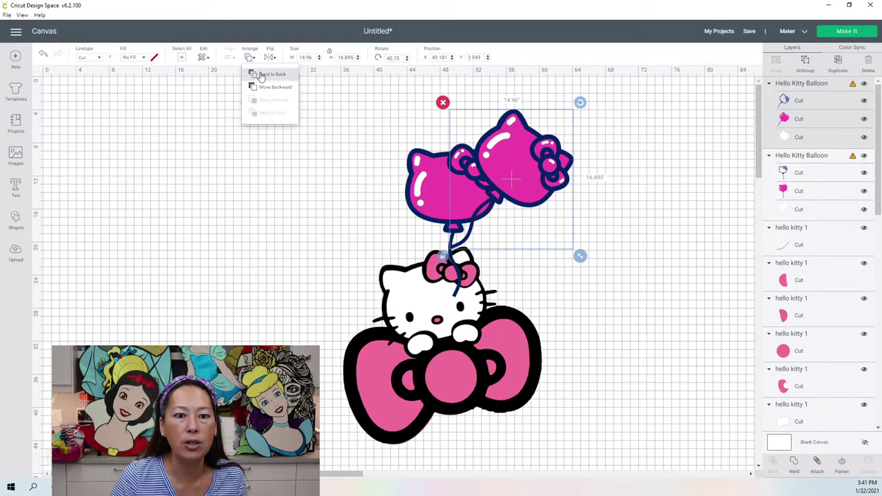
click(271, 74)
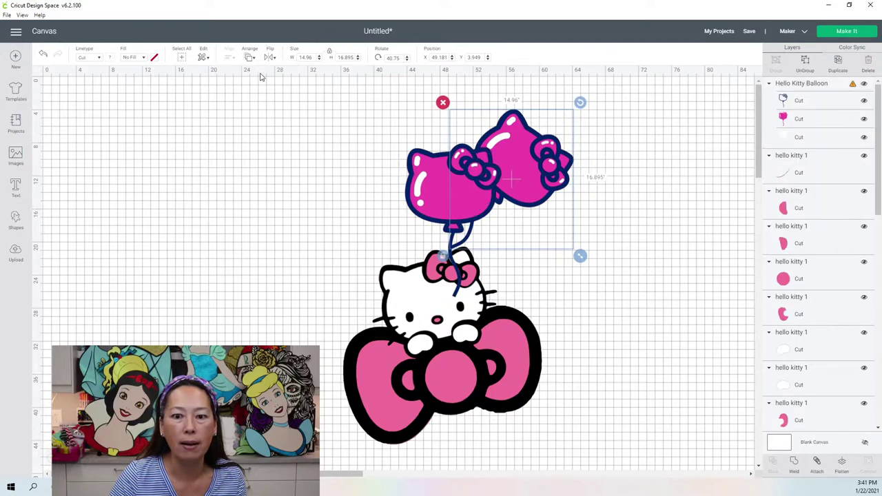
click(262, 176)
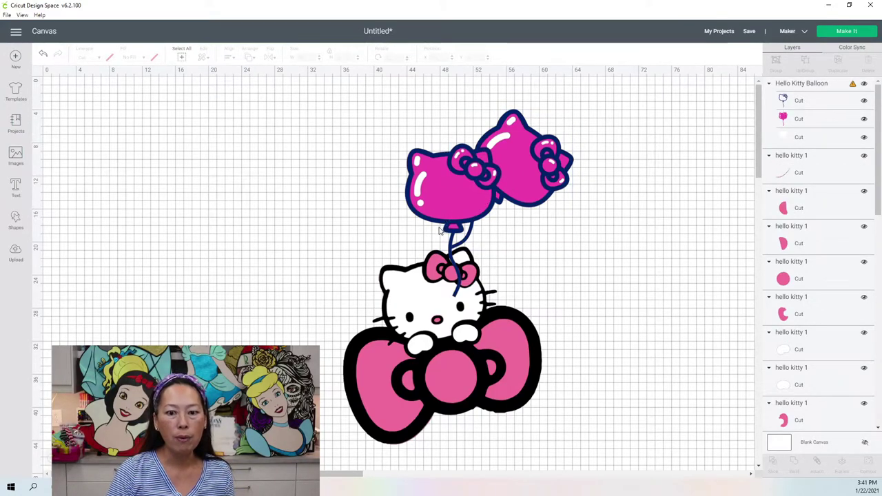
click(443, 194)
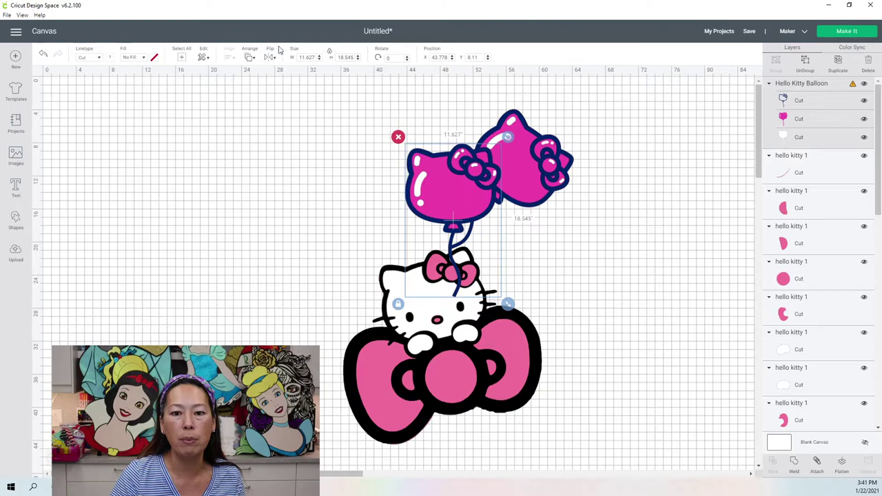
click(249, 59)
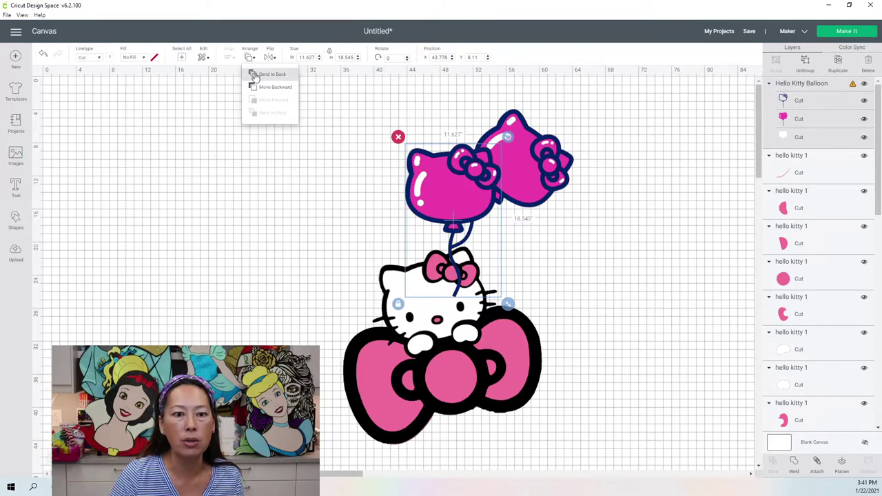
click(254, 75)
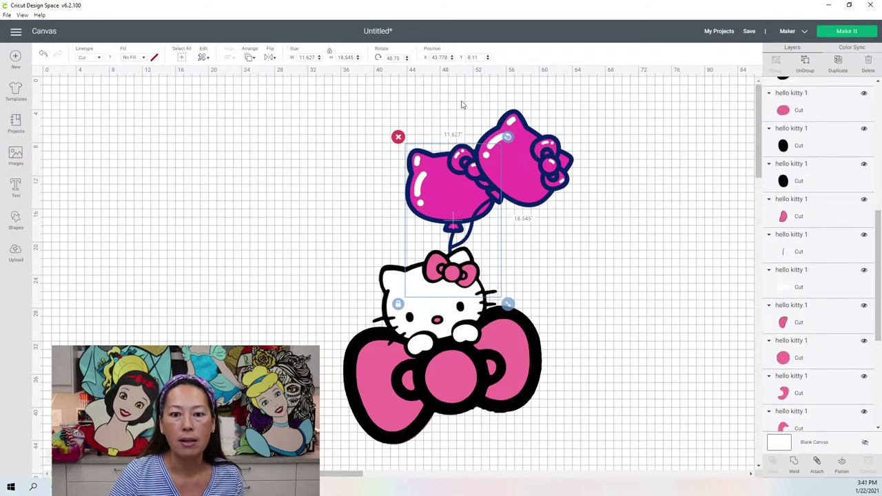
Step: Place the tilted balloon behind the upright one by sending it to the back, and check the combined design's overall size
click(248, 59)
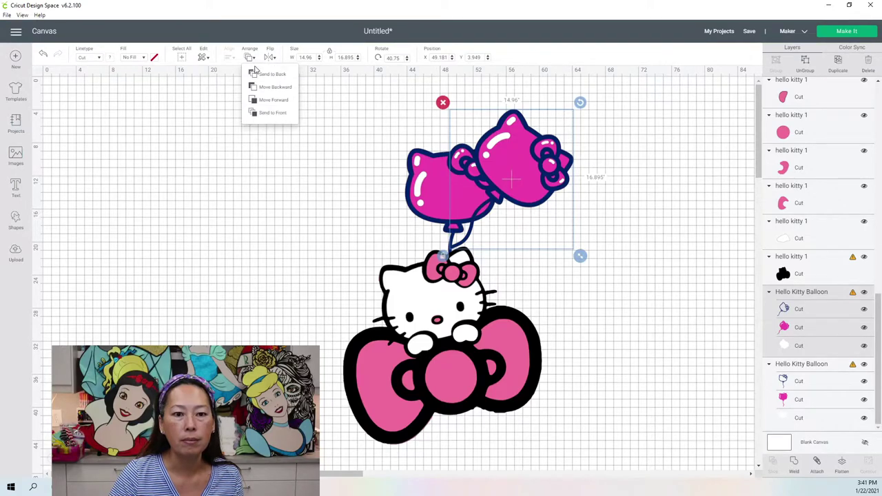
click(269, 114)
click(251, 59)
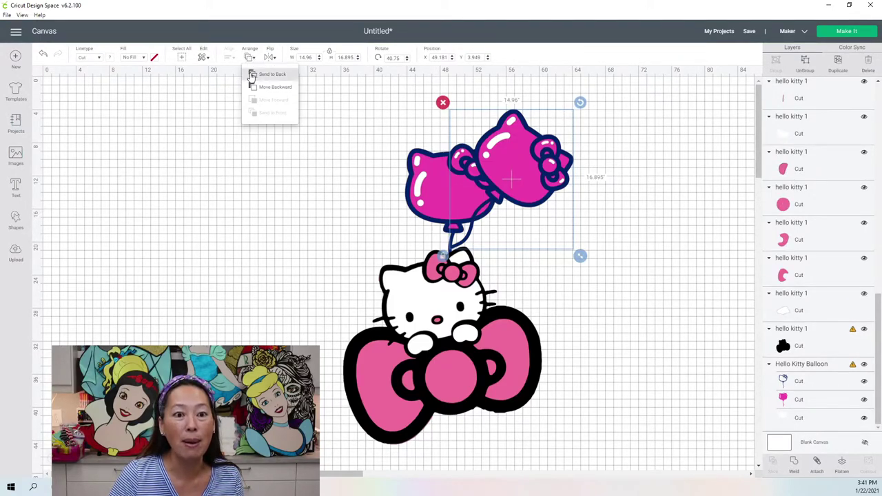
click(253, 75)
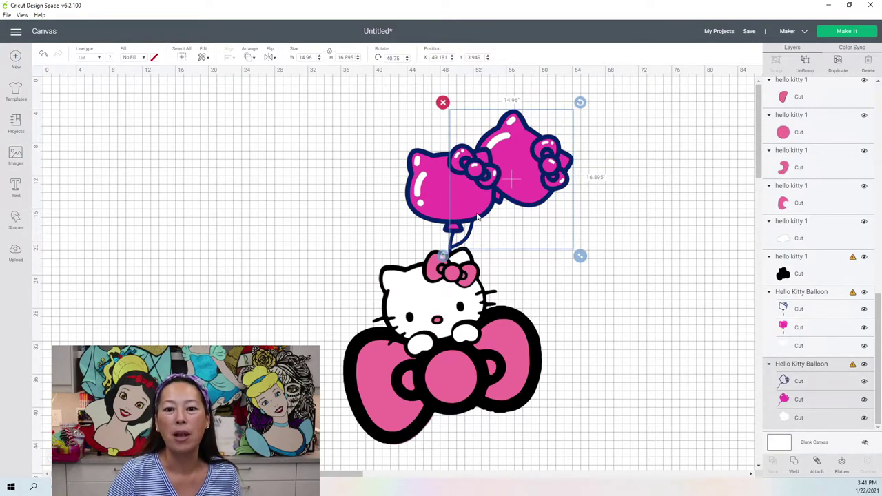
click(551, 226)
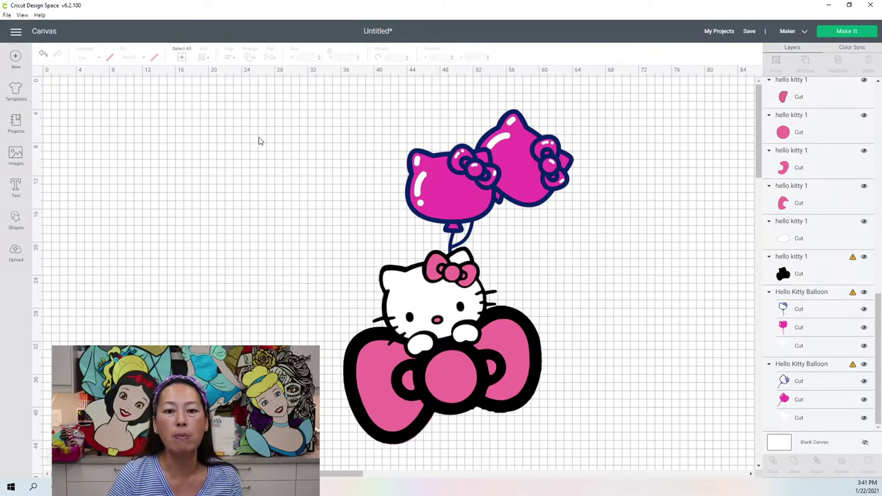
drag(328, 96, 585, 419)
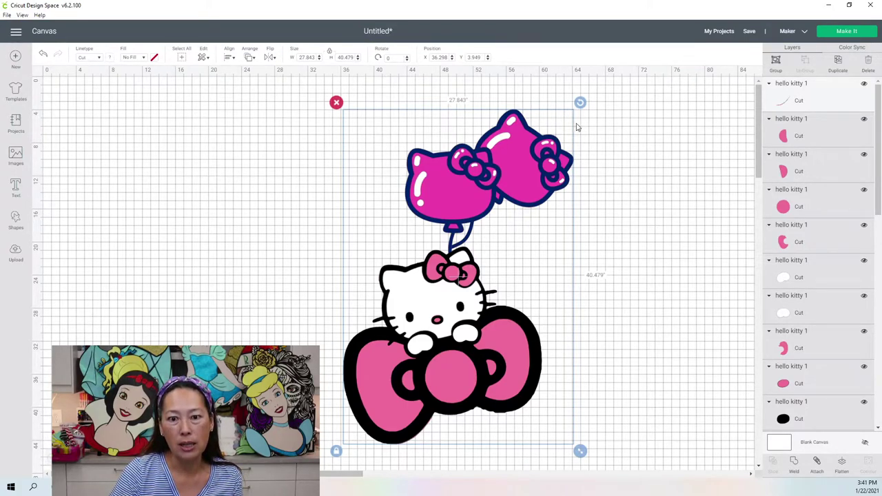
click(169, 264)
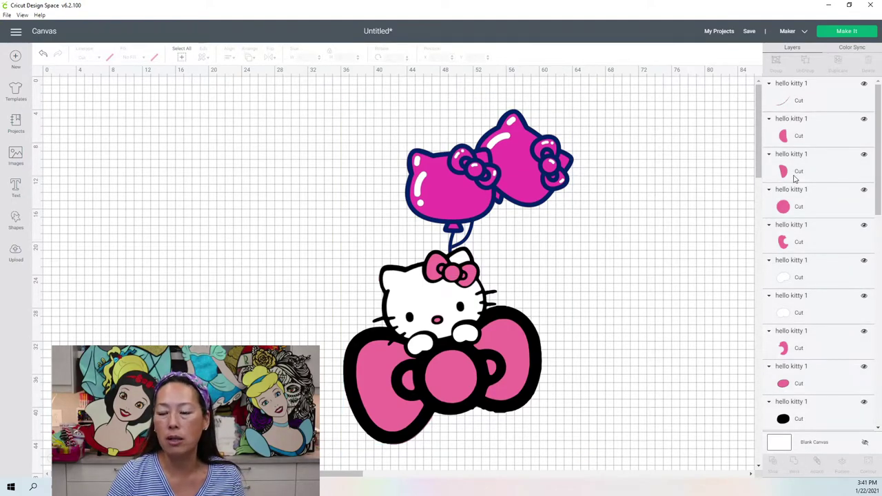
Step: Weld the black hello kitty 1 outline layer with the navy outline layers of both balloons
drag(878, 112, 878, 174)
scroll(804, 298, down, 5)
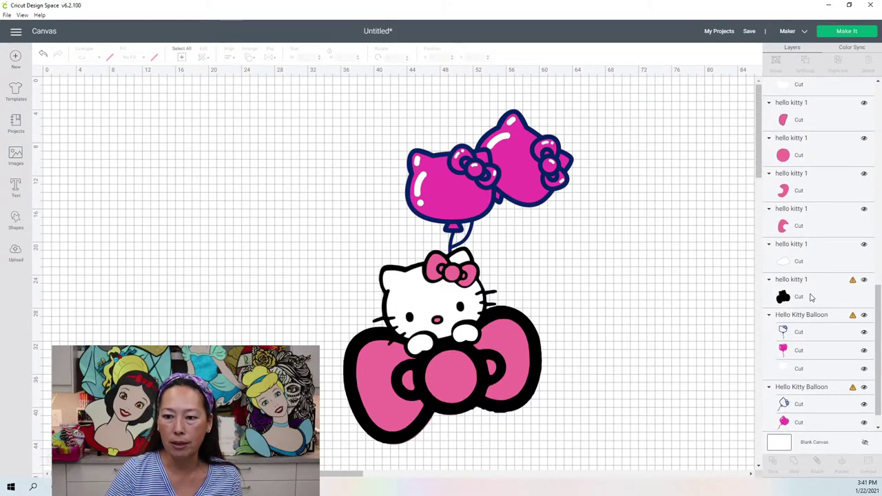
scroll(811, 297, up, 2)
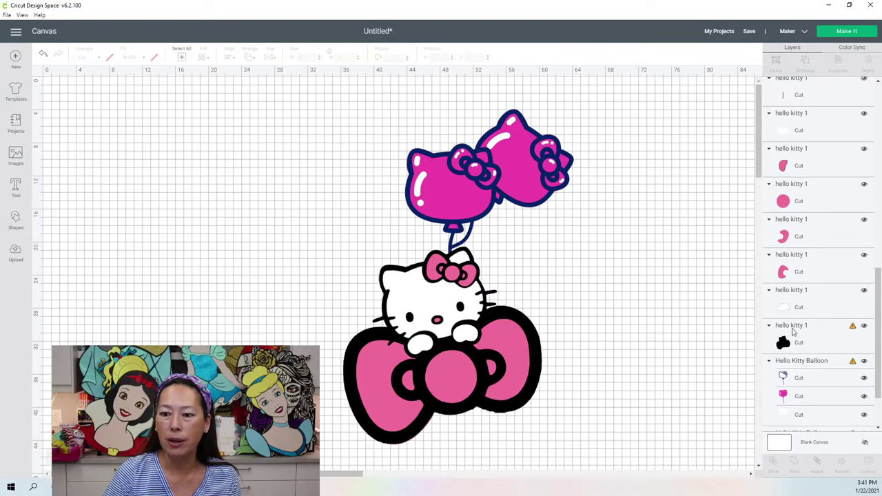
click(792, 335)
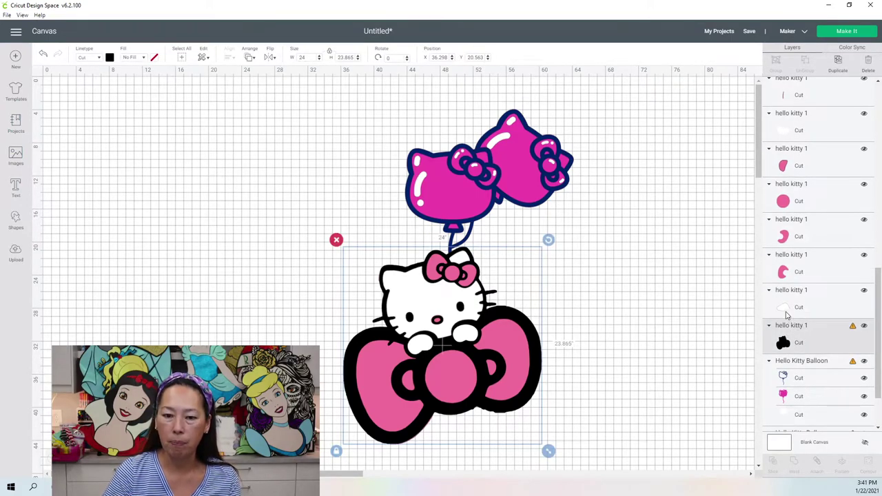
scroll(786, 314, down, 2)
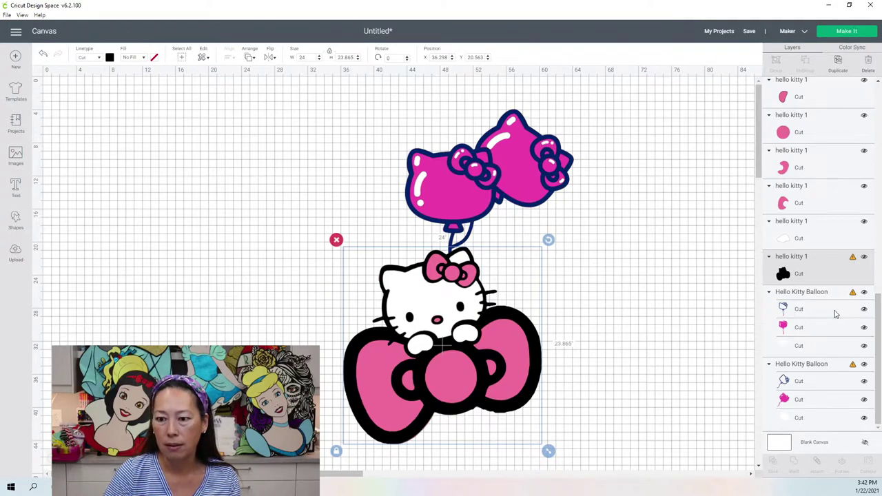
click(797, 312)
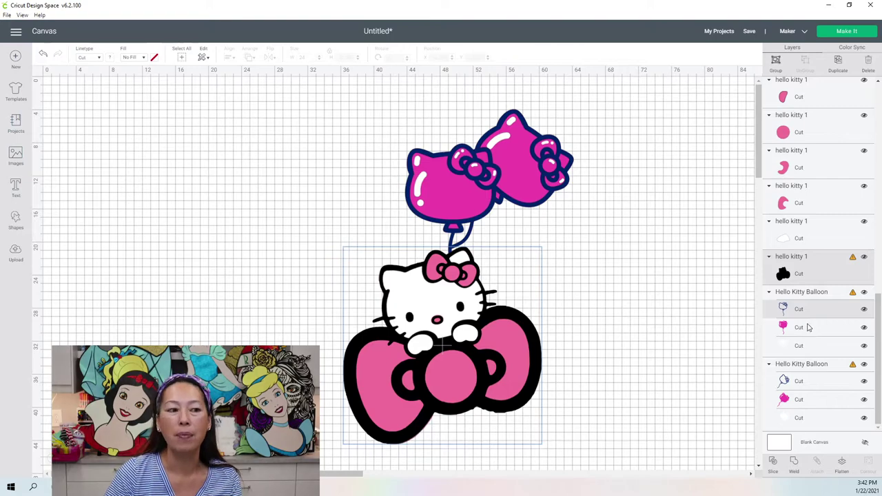
click(807, 385)
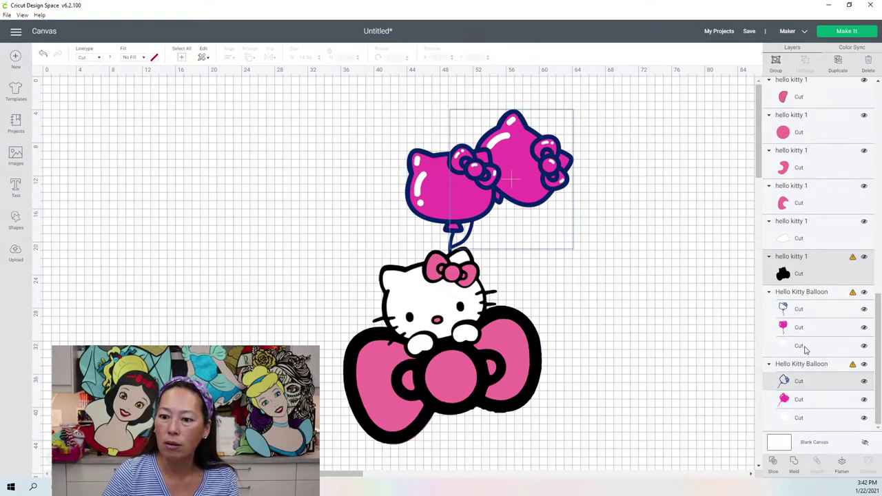
shift+click(806, 312)
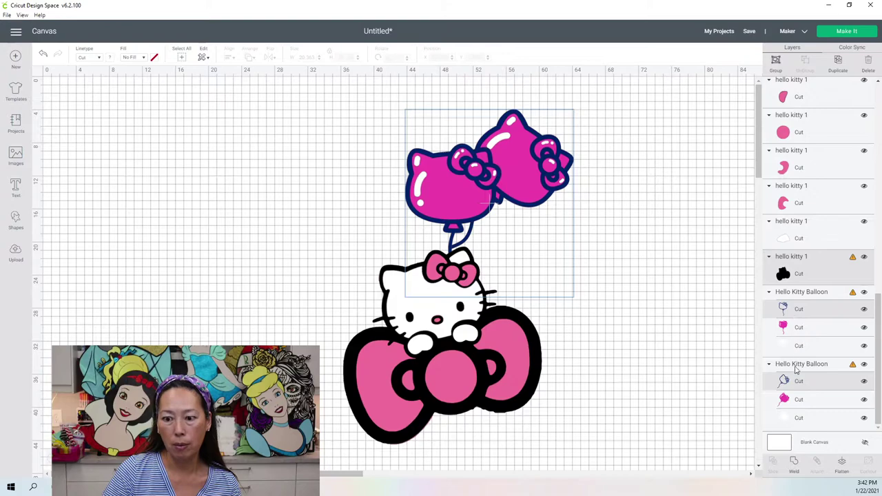
click(794, 465)
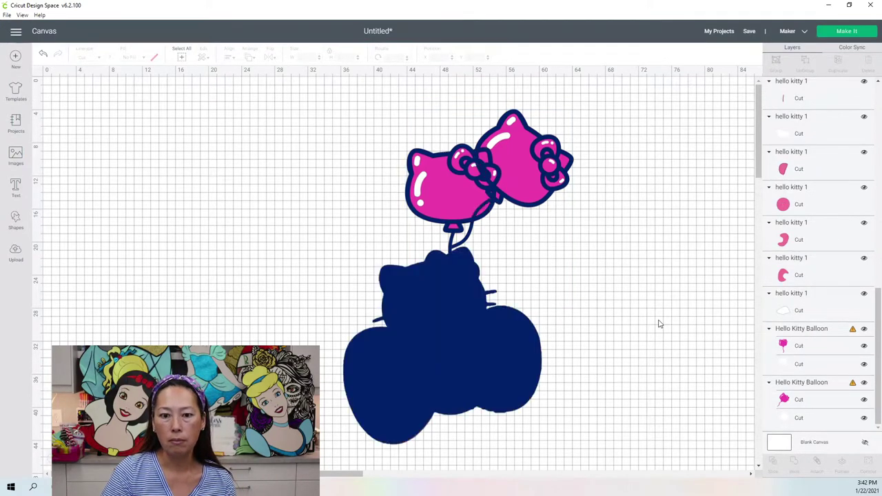
Step: Move the welded navy outline off the other layers and hide all its contours to make a solid backing silhouette
drag(441, 316, 240, 308)
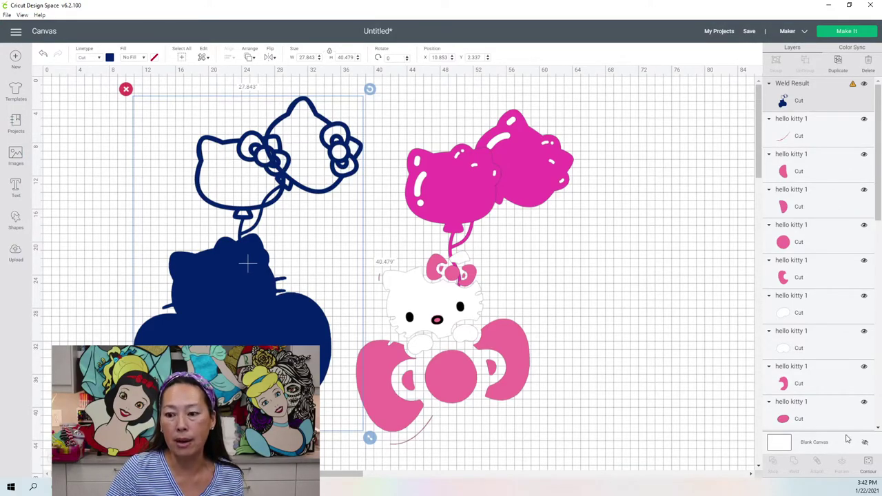
click(870, 467)
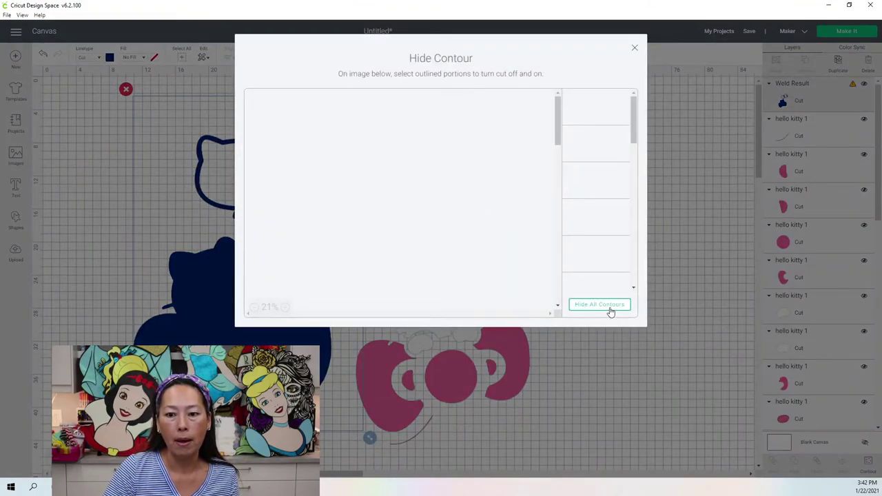
click(610, 311)
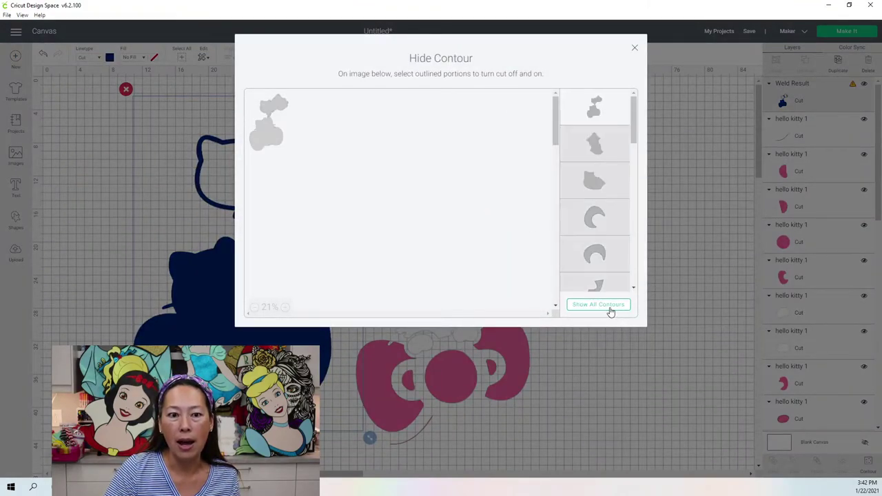
click(634, 48)
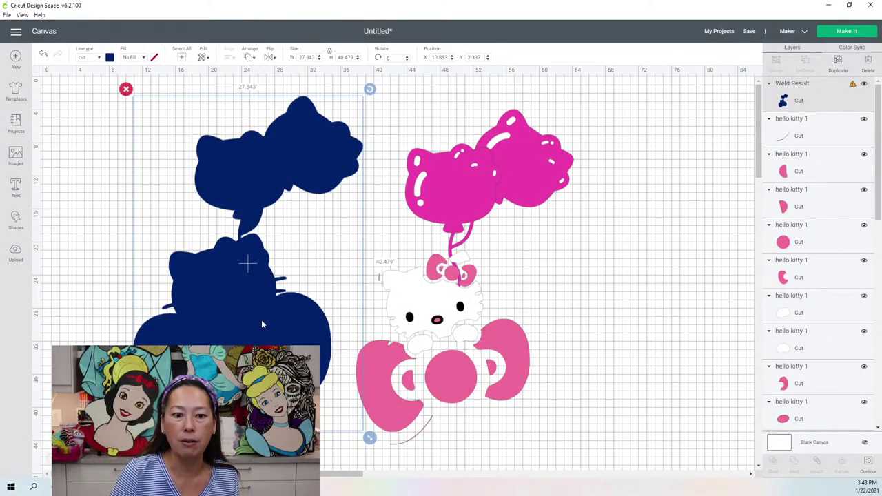
drag(249, 333, 242, 341)
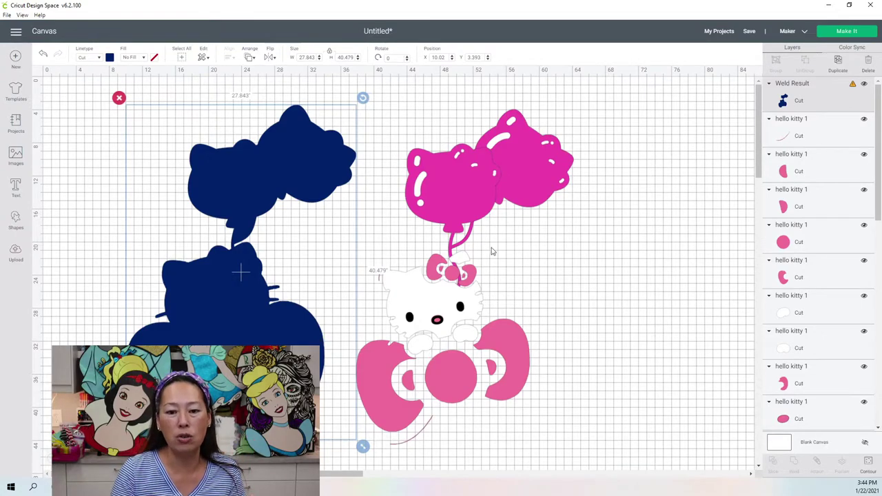
Step: Move the solid navy silhouette farther from the kitty and pull the tilted pink balloon clear of the upright one
click(472, 177)
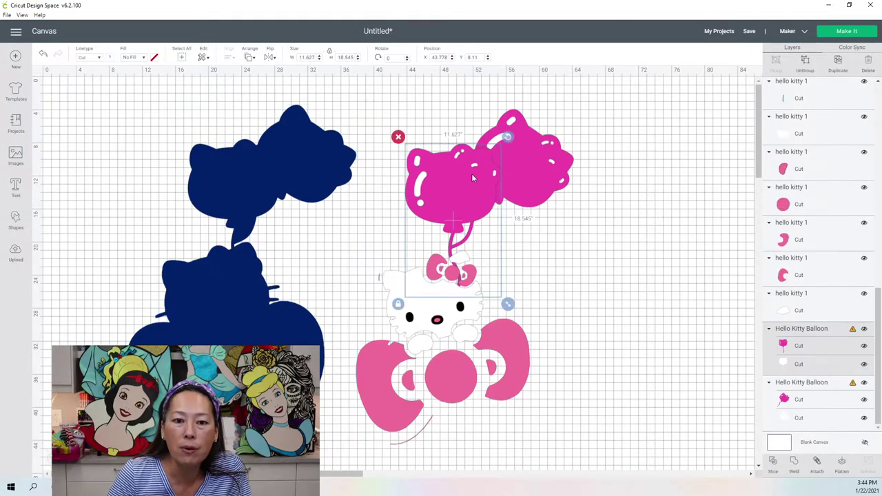
drag(239, 273, 178, 266)
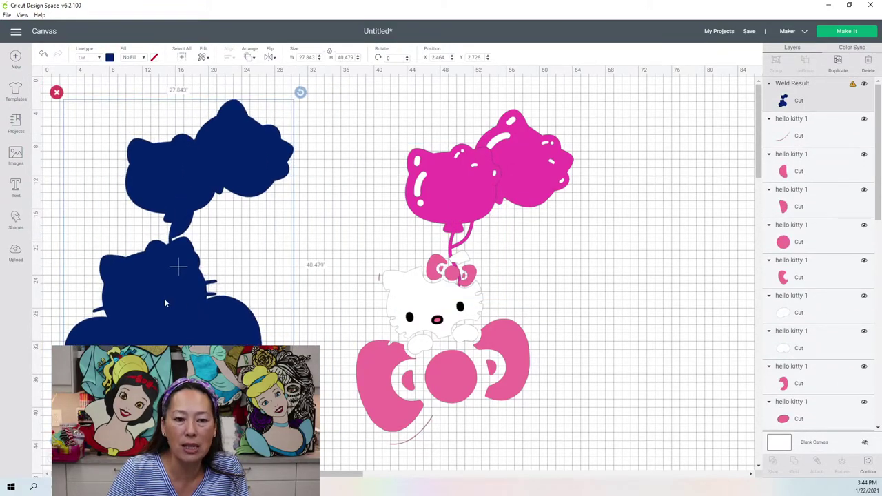
click(522, 163)
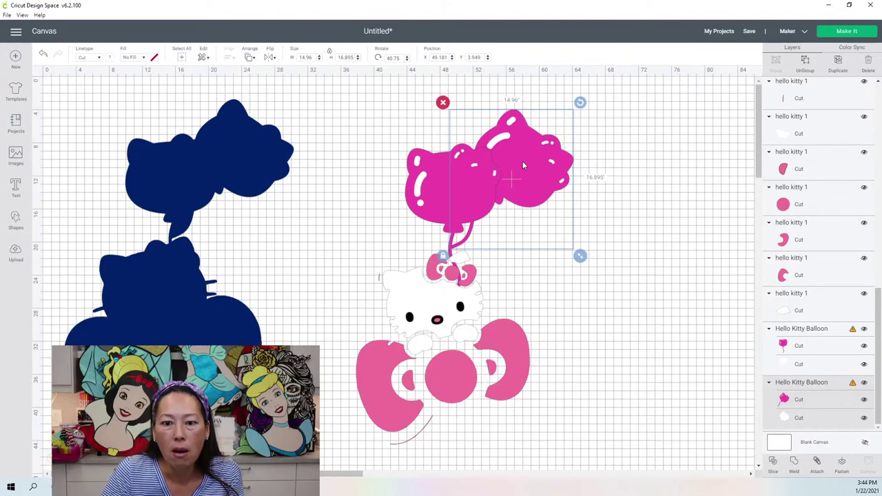
drag(522, 165, 576, 160)
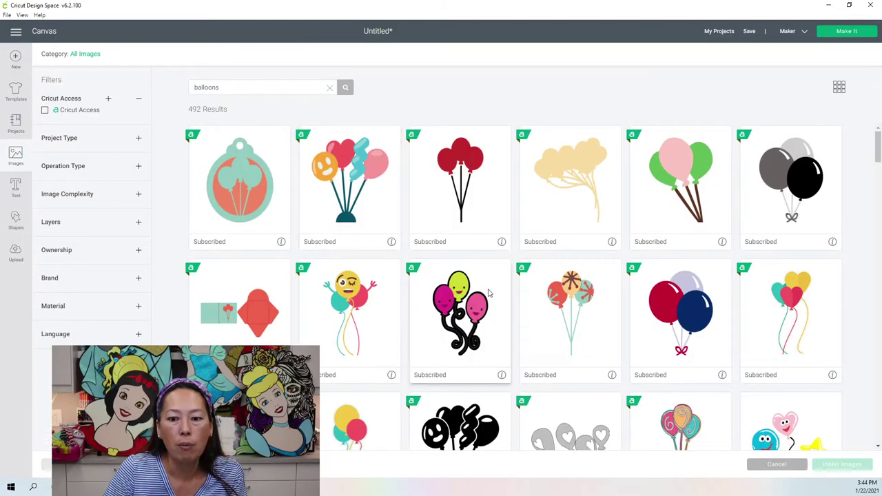
Step: Insert the Hello Kitty Balloon image from the balloons search and enlarge it to about 12.2 in wide above the kitty
scroll(488, 292, down, 12)
scroll(488, 293, down, 12)
scroll(488, 293, down, 3)
click(452, 246)
click(833, 465)
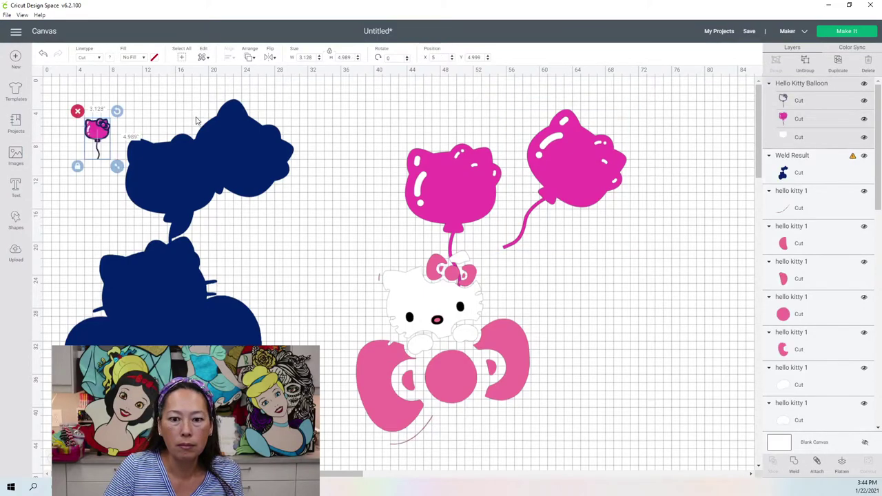
drag(97, 138, 426, 175)
drag(446, 204, 581, 329)
Step: Bring the existing upright pink balloon to the front and place it below the tilted balloon, clear of the new one
drag(474, 214, 393, 158)
click(250, 58)
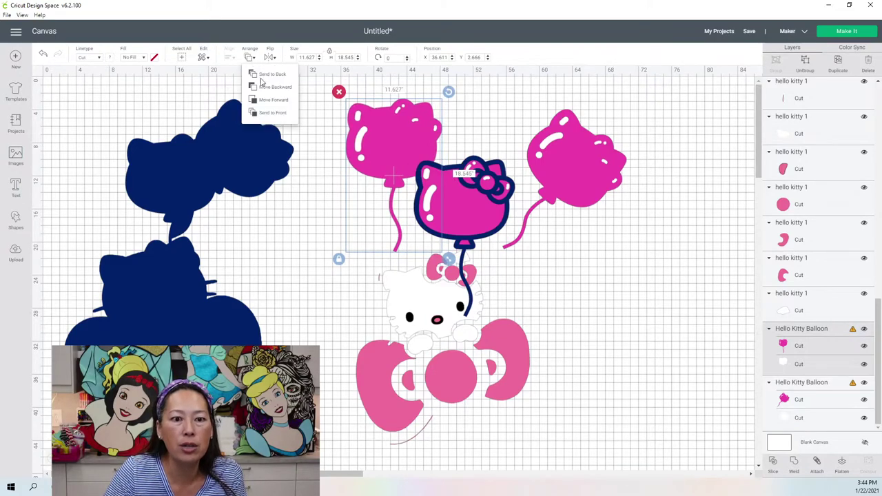
click(265, 114)
drag(386, 139, 580, 260)
Step: Scale the new outlined balloon to about 12.85 in wide, overlaying the upright pink balloon to match sizes before moving it away
click(461, 215)
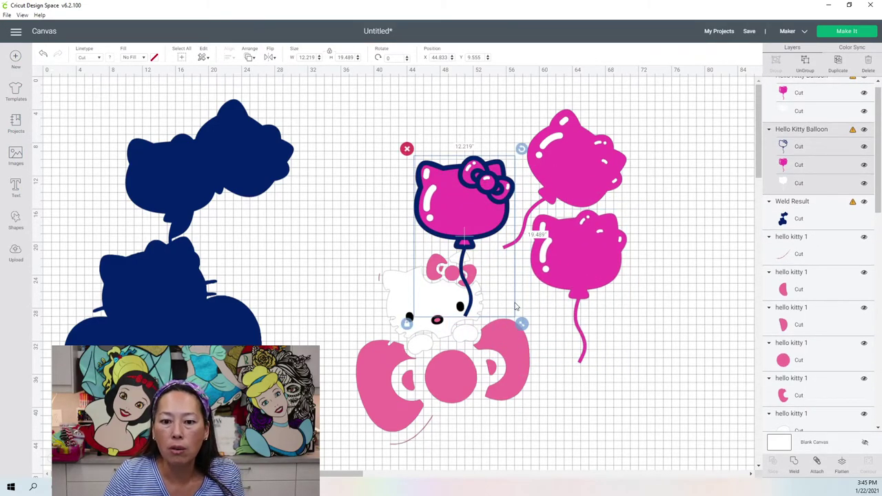
drag(521, 326, 518, 320)
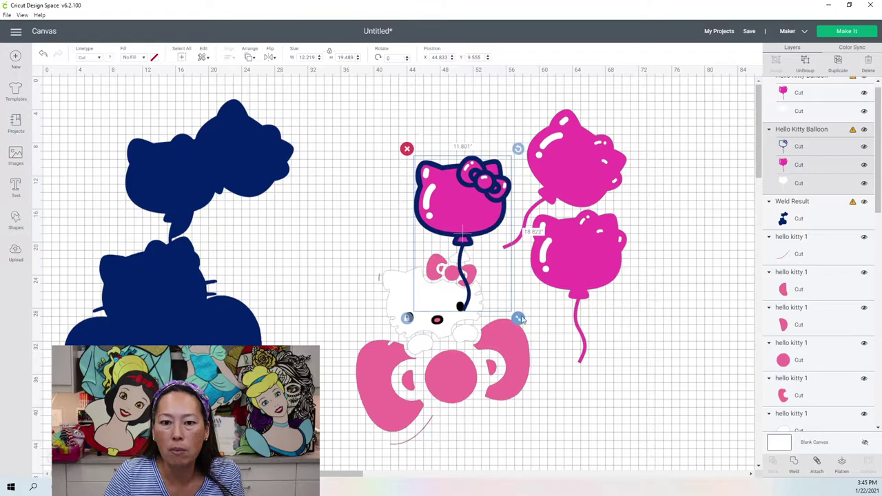
drag(591, 264, 458, 208)
key(ctrl+z)
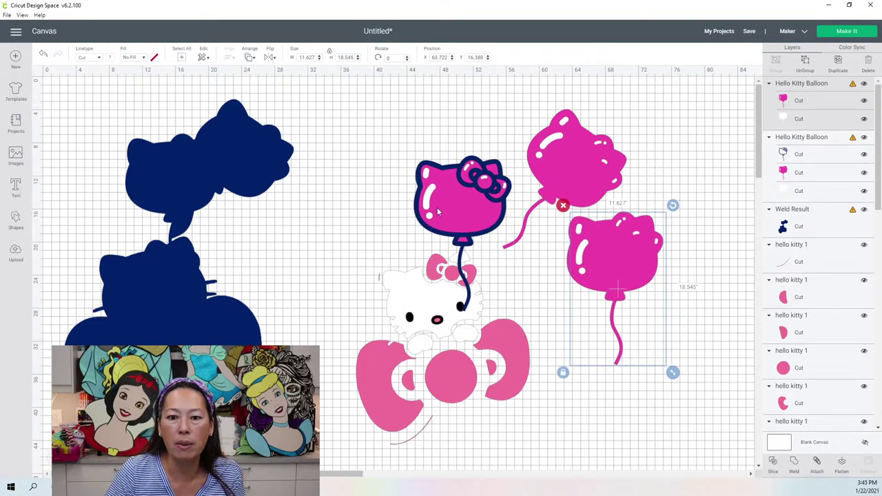
click(436, 212)
drag(521, 323, 531, 338)
drag(586, 273, 620, 269)
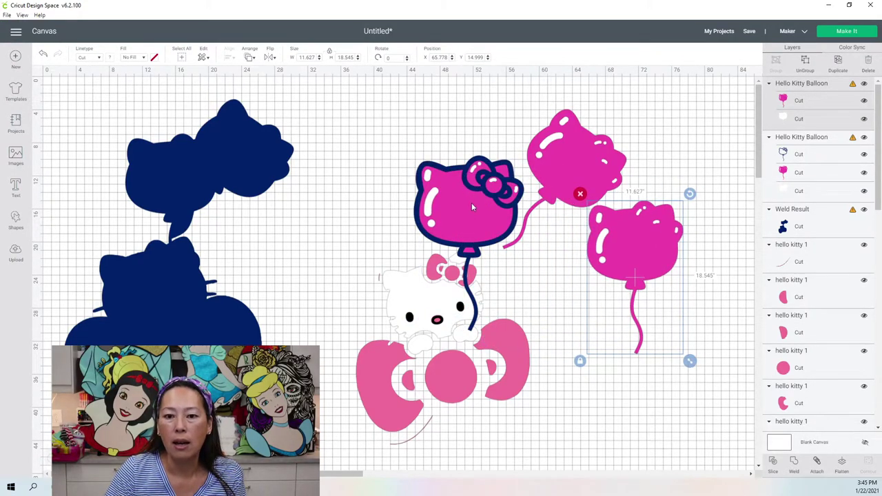
click(476, 217)
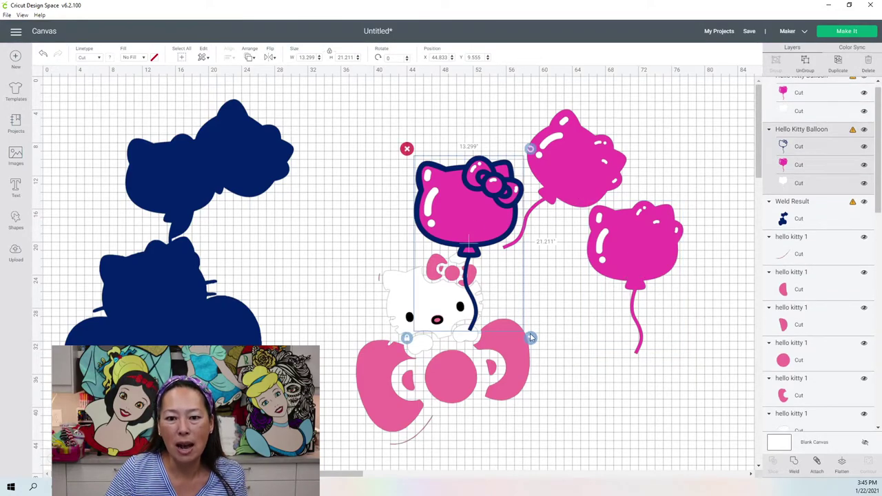
drag(529, 335, 526, 332)
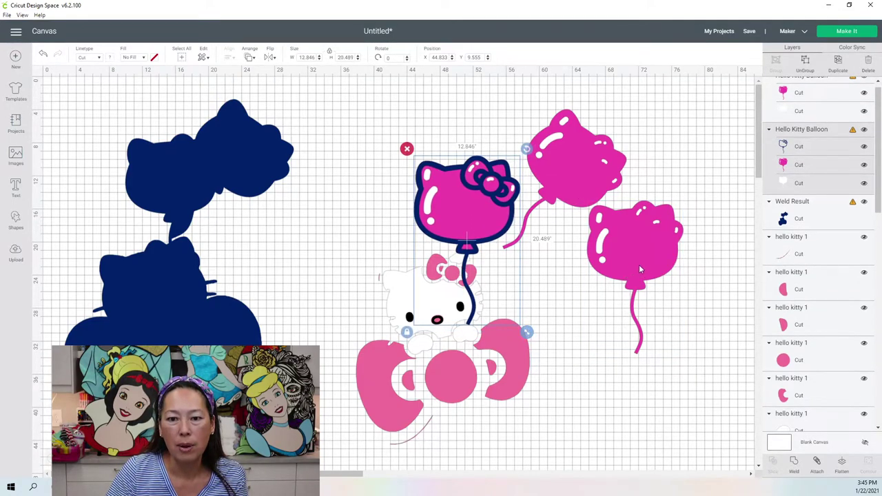
drag(638, 264, 444, 220)
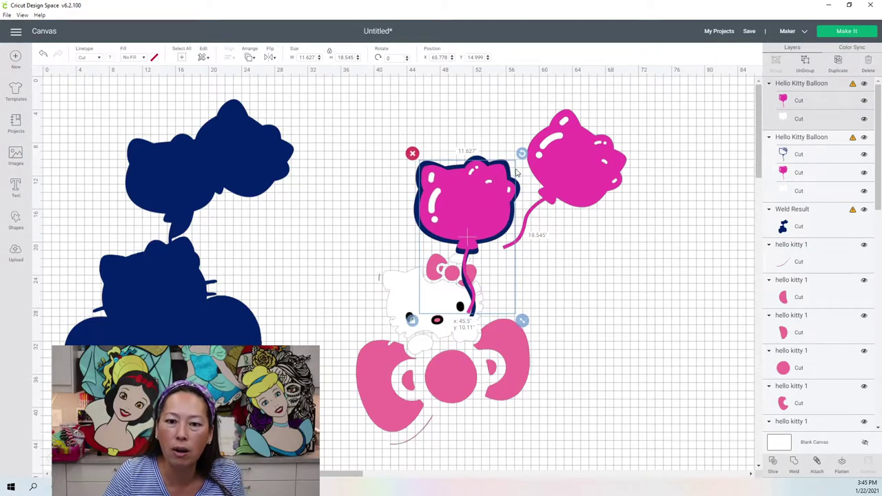
drag(524, 158, 525, 159)
drag(474, 182, 669, 228)
Step: Move the outlined balloon to an empty area beside the kitty's large bow and slice its pink layer with its white layer
drag(453, 185, 608, 355)
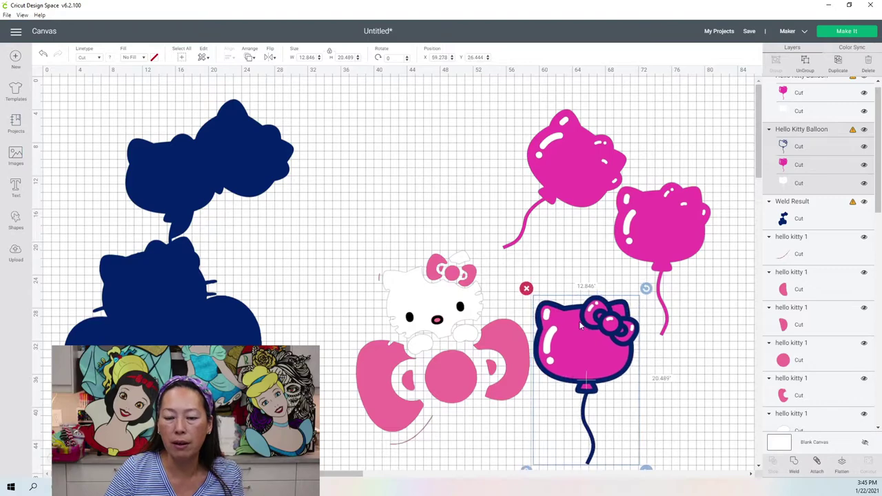
scroll(580, 318, down, 3)
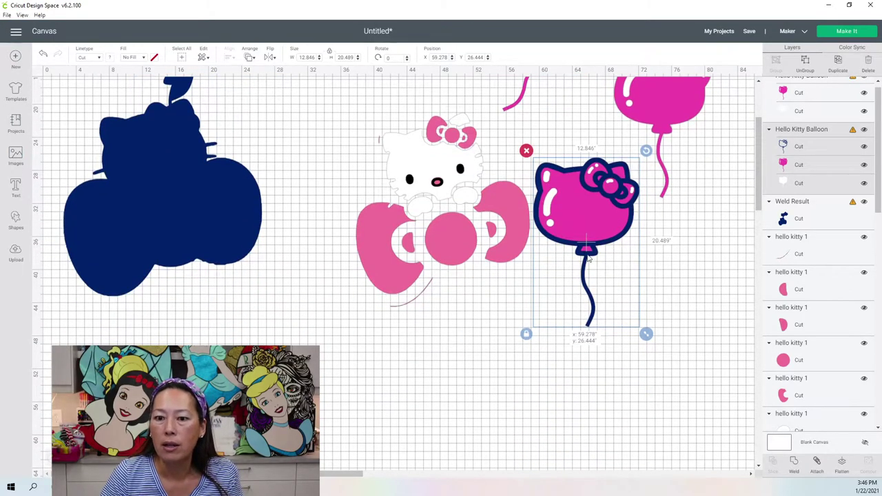
drag(587, 255, 600, 299)
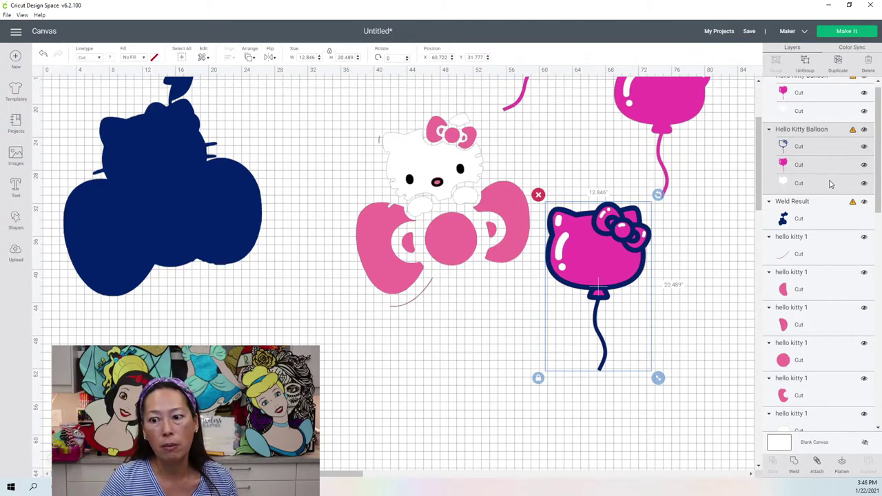
click(803, 169)
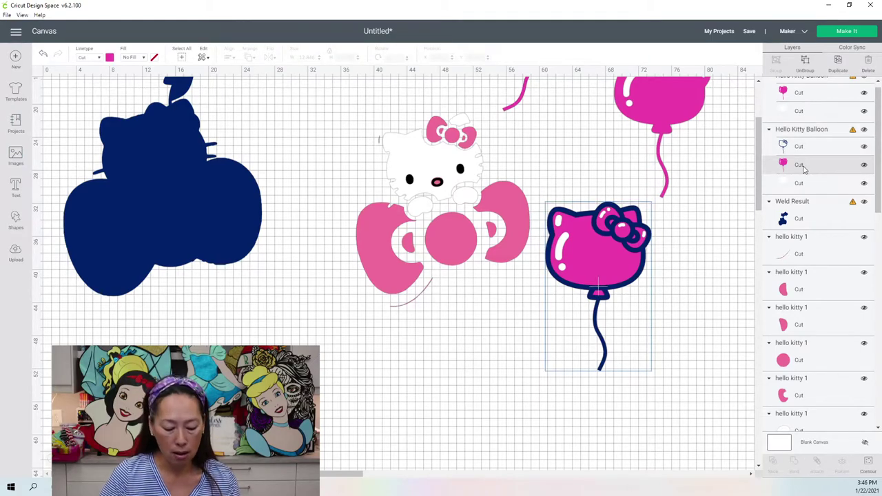
shift+click(799, 190)
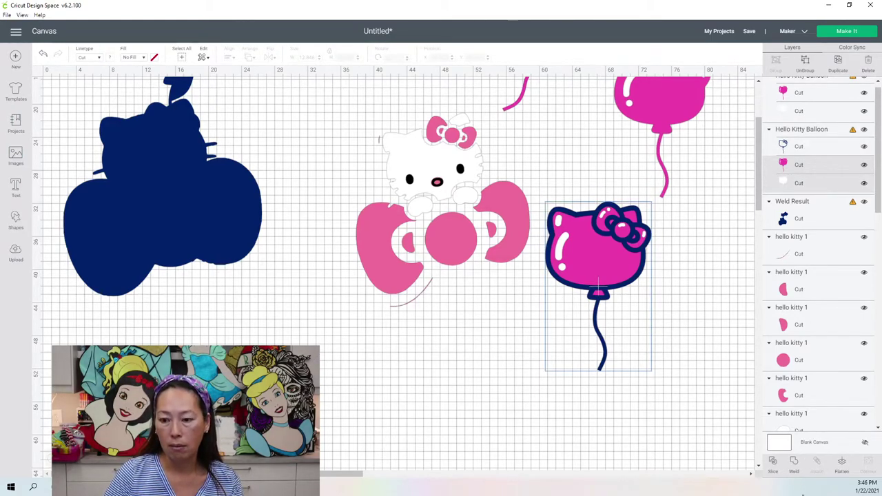
click(774, 462)
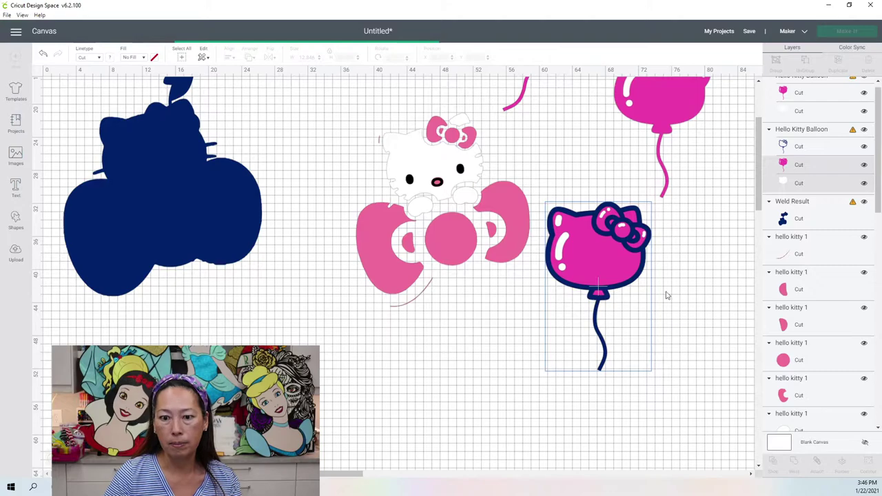
Step: Separate the sliced pink balloon and white highlight pieces, and delete the leftover white balloon shape
click(562, 244)
drag(544, 260, 425, 317)
drag(596, 225, 655, 288)
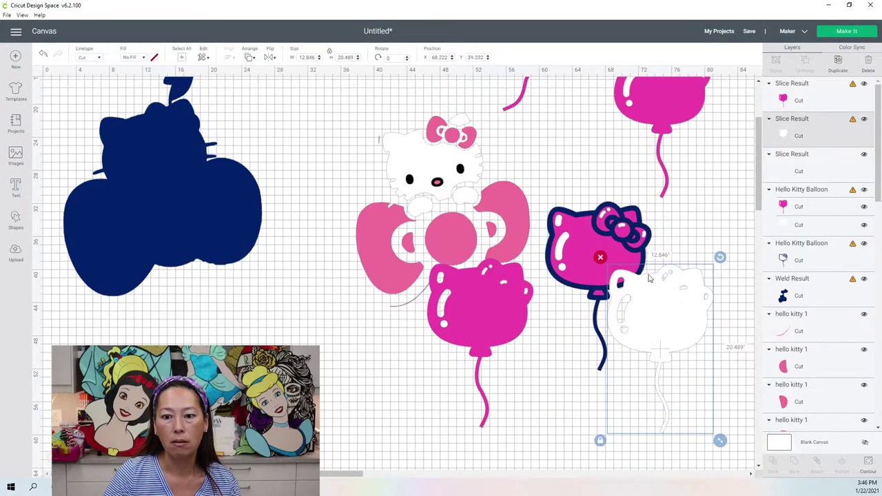
drag(565, 247, 311, 167)
mouse_move(287, 136)
mouse_down()
mouse_move(272, 125)
mouse_move(270, 134)
mouse_up()
click(657, 305)
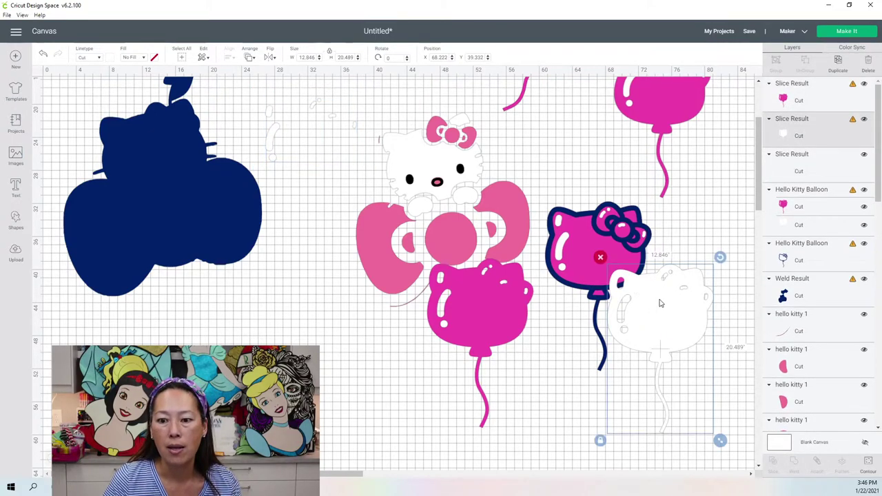
click(600, 258)
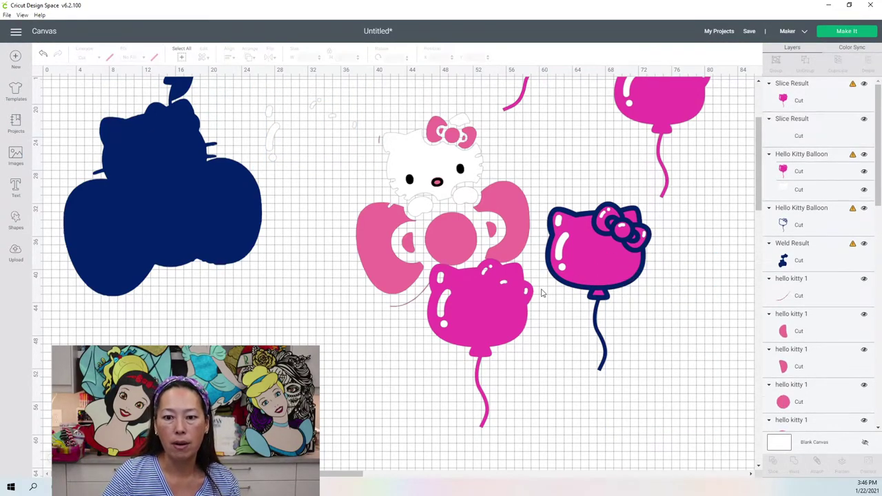
Step: Align the sliced pink balloon over the navy balloon outline and slice the two layers
drag(596, 257, 618, 310)
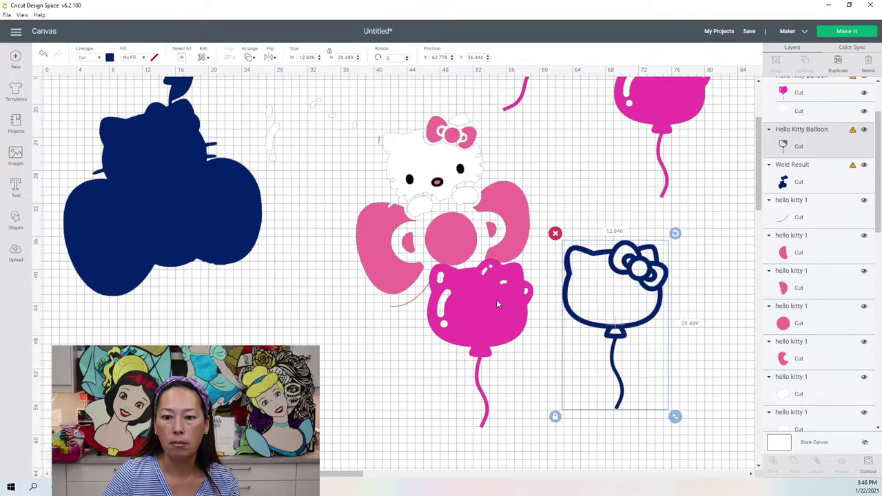
drag(489, 303, 629, 289)
click(544, 320)
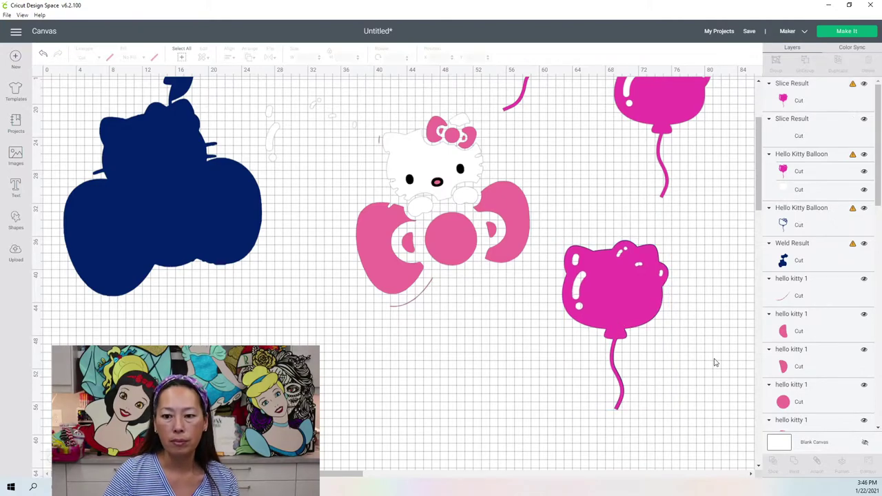
drag(710, 356, 615, 284)
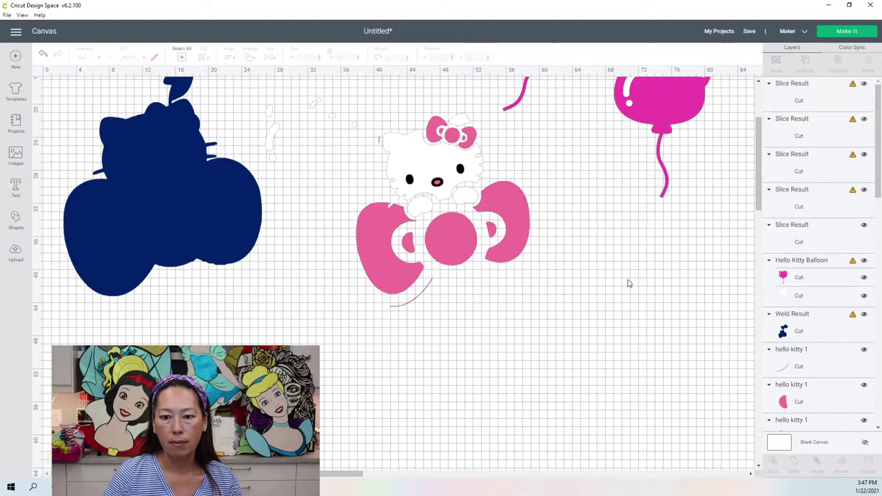
Step: Delete the pink outline piece left by the slice and move the pink fill piece out of the navy outline
drag(587, 310, 472, 289)
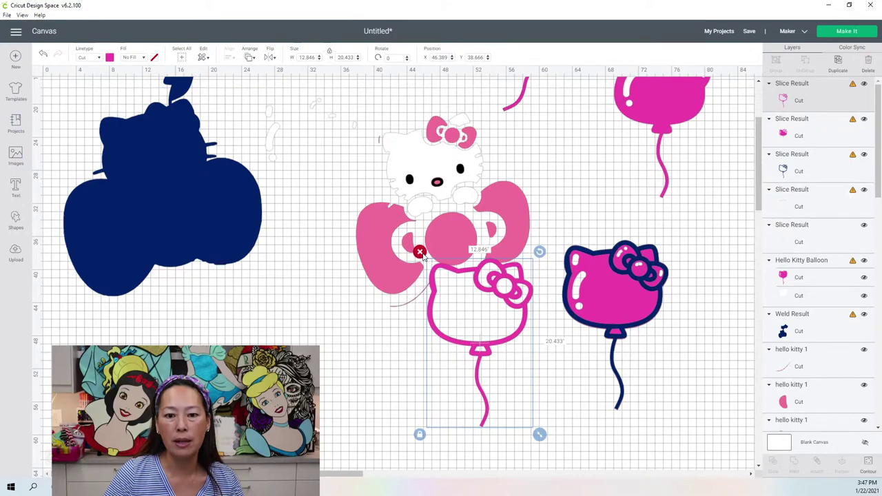
key(Delete)
click(628, 299)
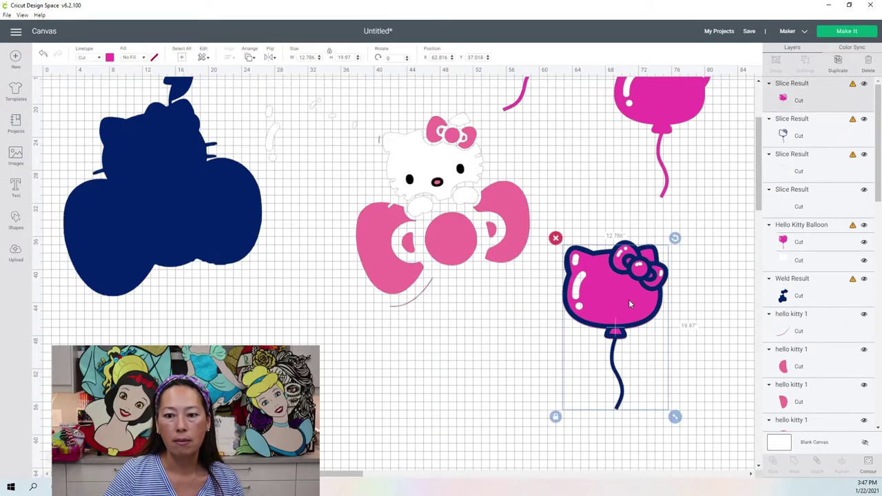
drag(590, 301, 505, 303)
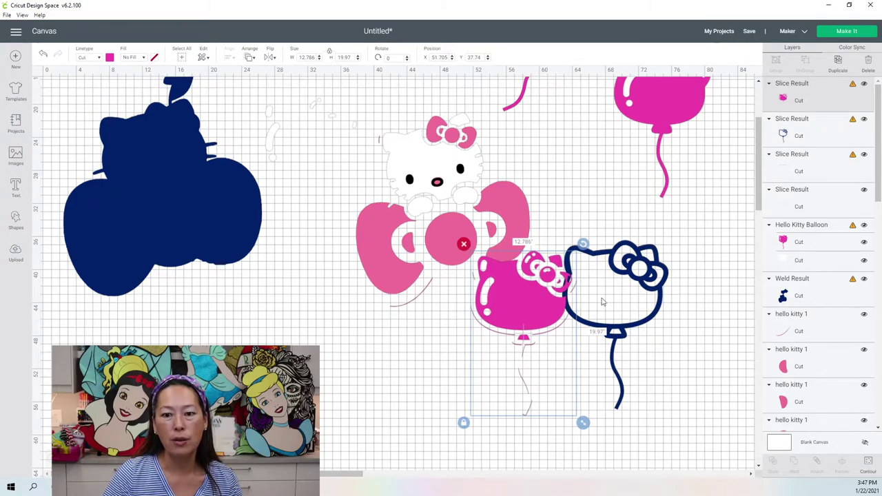
Step: Delete the navy balloon outline piece and the thin navy slivers left over from the slice
click(654, 272)
drag(679, 274, 715, 277)
click(592, 239)
drag(617, 249, 684, 280)
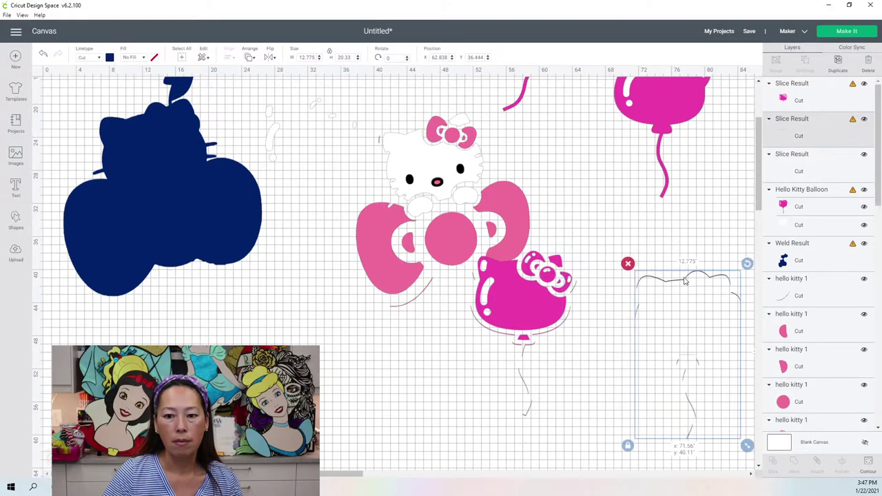
click(627, 264)
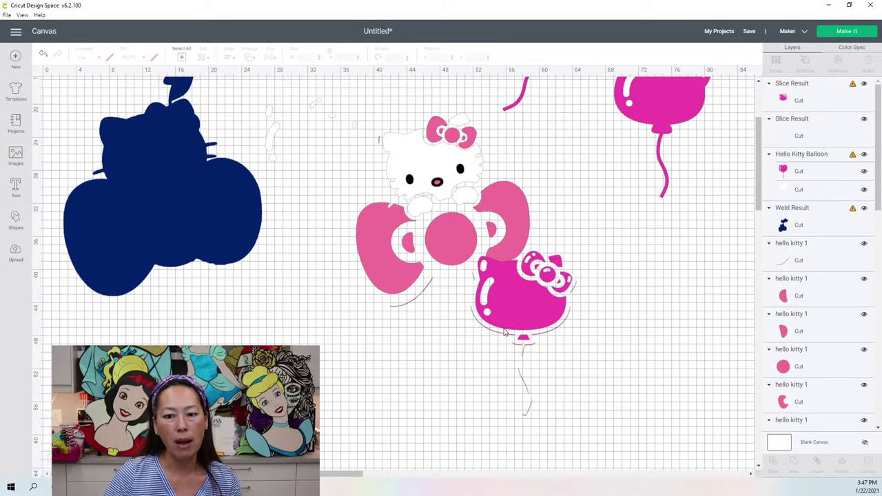
Step: Move the pink balloon fill piece to an empty canvas area and hide all its contours except the solid head shape
drag(482, 345, 570, 329)
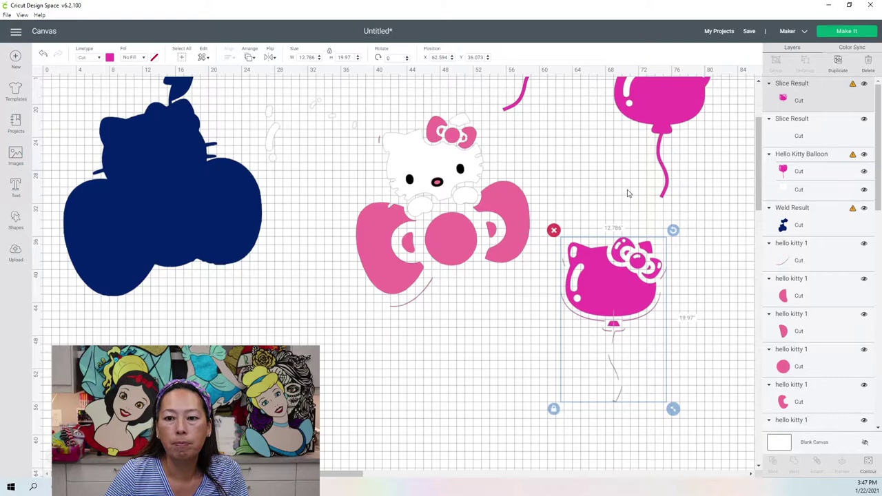
scroll(634, 199, up, 3)
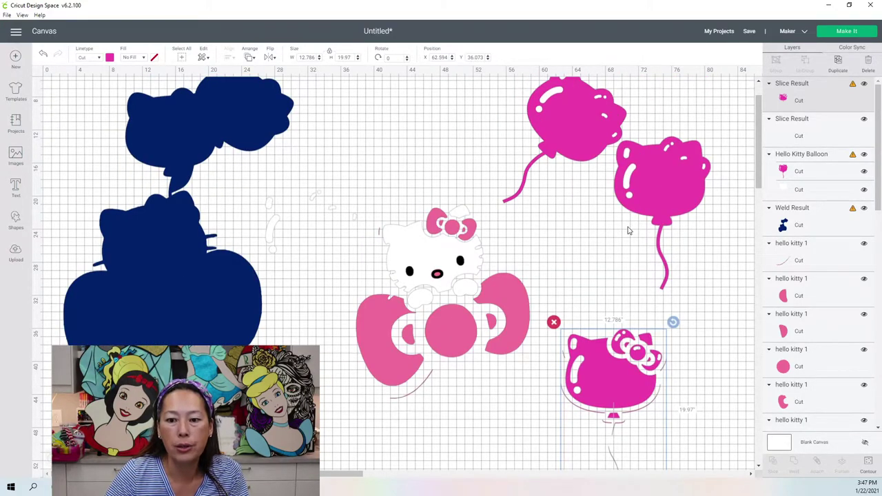
scroll(628, 232, down, 1)
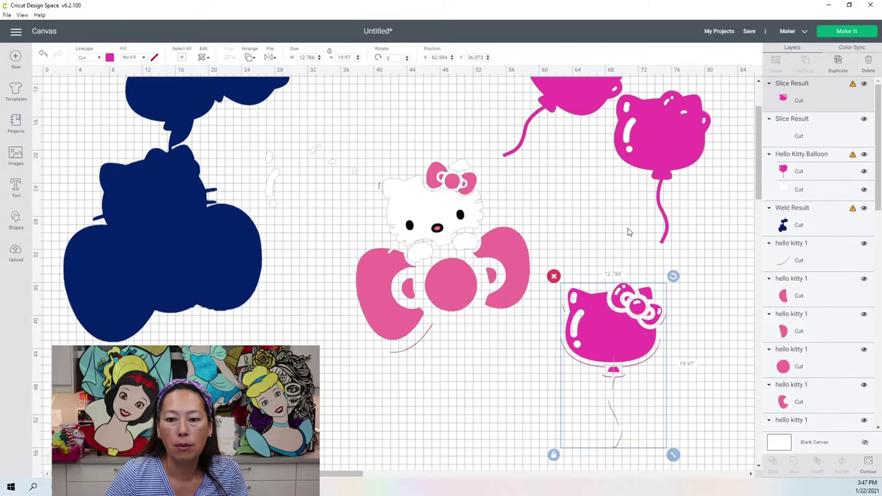
drag(624, 339, 613, 289)
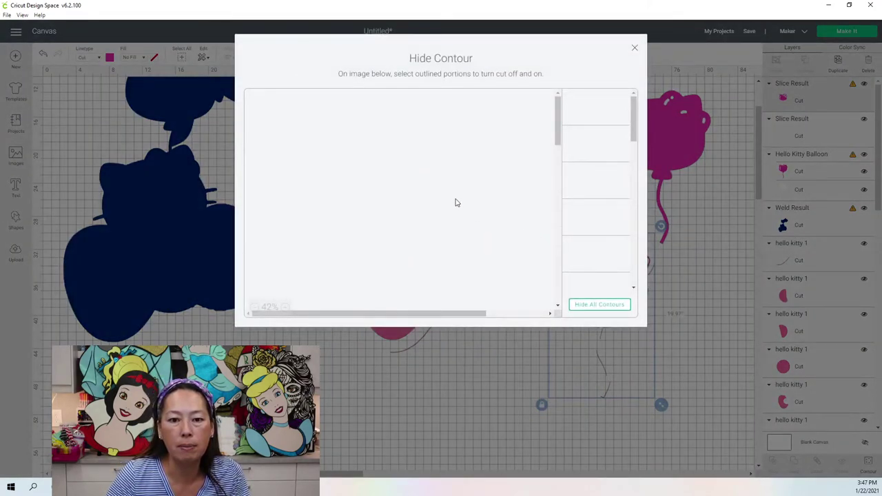
click(610, 308)
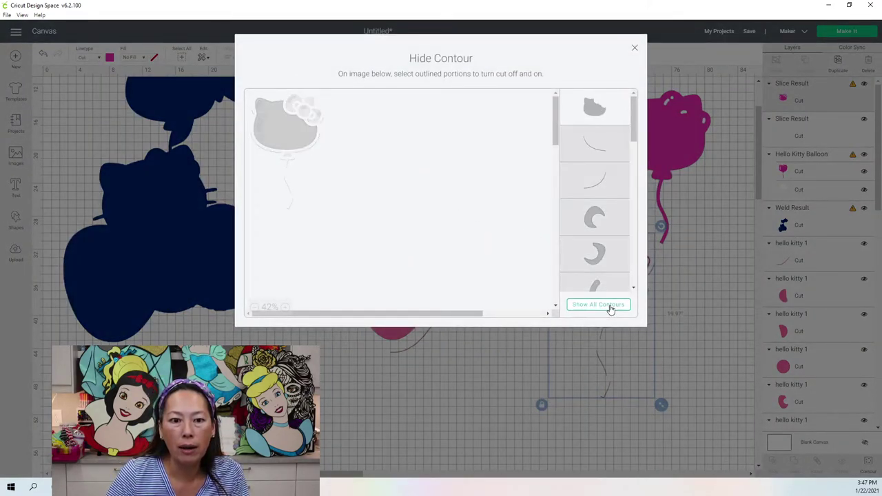
click(284, 117)
click(635, 48)
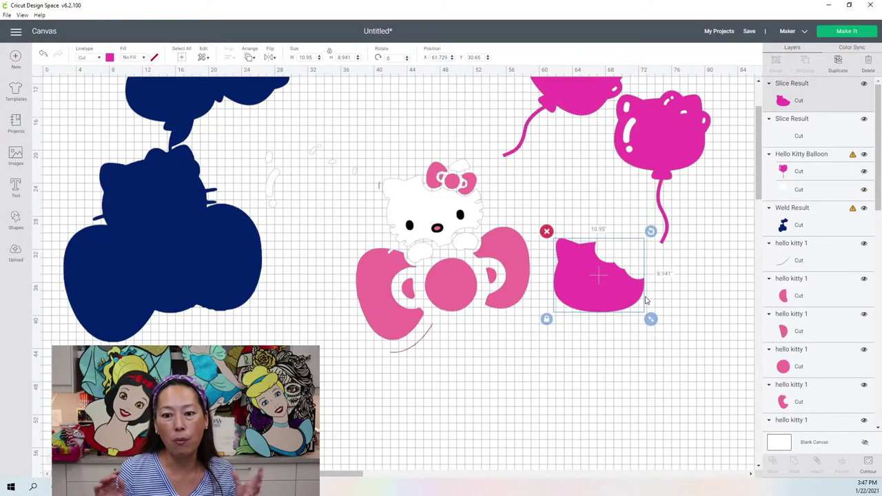
Step: Place the solid pink head over the lower navy balloon backing and rotate it 1 degree to fit
drag(621, 296, 224, 193)
scroll(224, 193, up, 2)
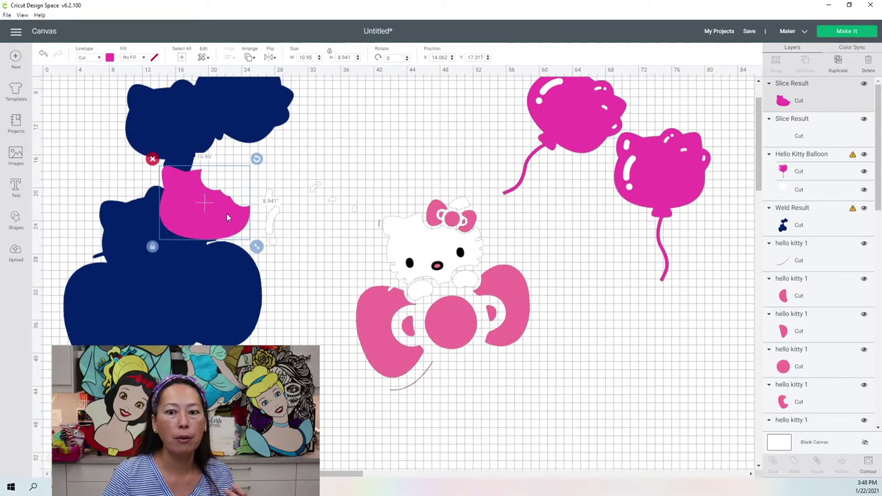
drag(215, 275, 176, 179)
mouse_move(224, 132)
mouse_down()
mouse_move(218, 127)
mouse_move(224, 132)
mouse_up()
drag(190, 194, 188, 191)
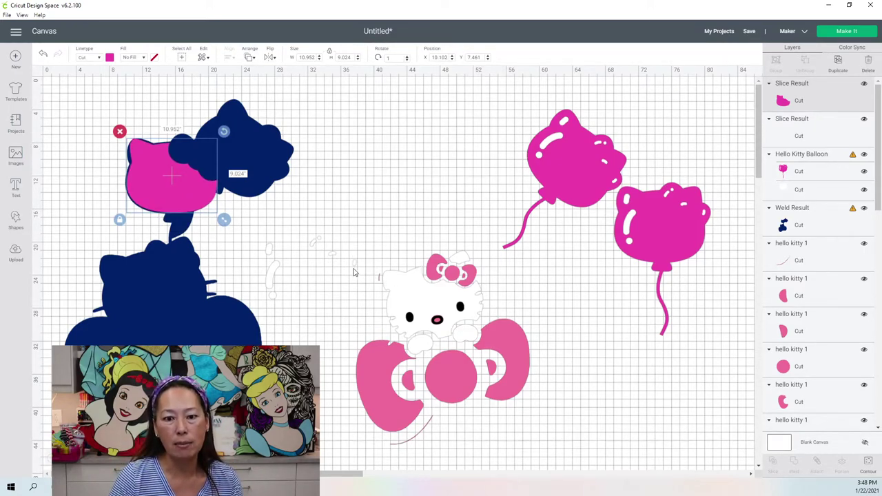
Step: Move the white highlights onto the pink head, send them to the front, and align them with its edge
drag(251, 248, 143, 159)
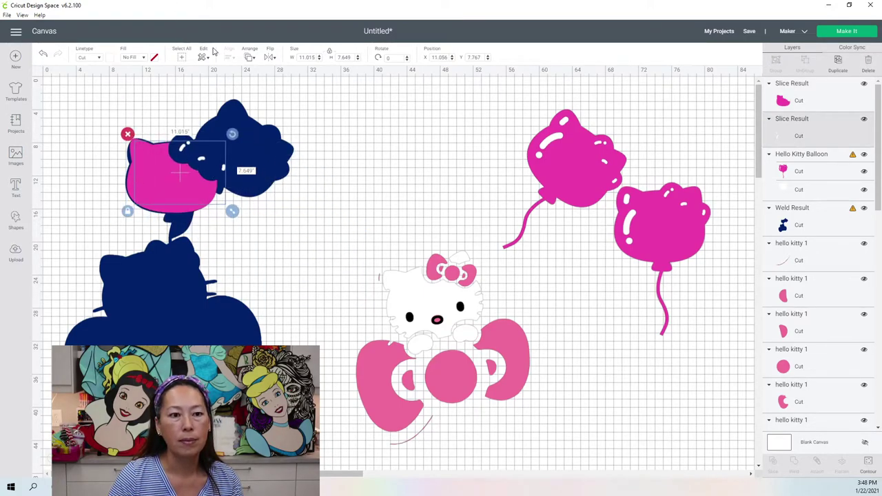
click(250, 59)
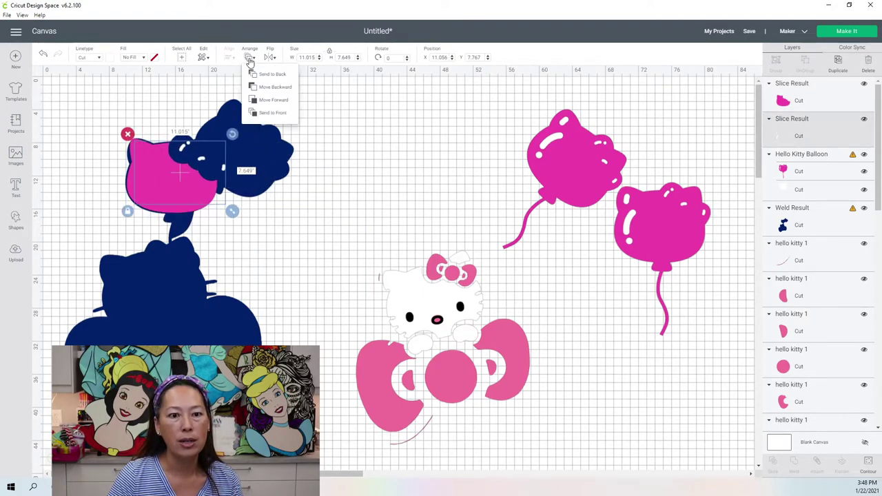
click(268, 112)
drag(142, 179, 142, 172)
drag(127, 137, 127, 139)
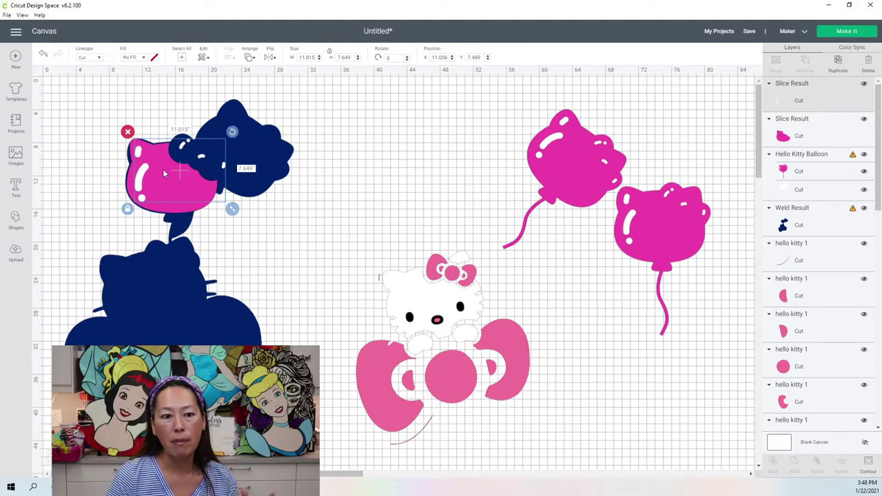
Step: Move the white highlights and the pink head off the navy backing into the empty area beside it
drag(142, 170, 393, 142)
click(159, 183)
drag(158, 183, 427, 181)
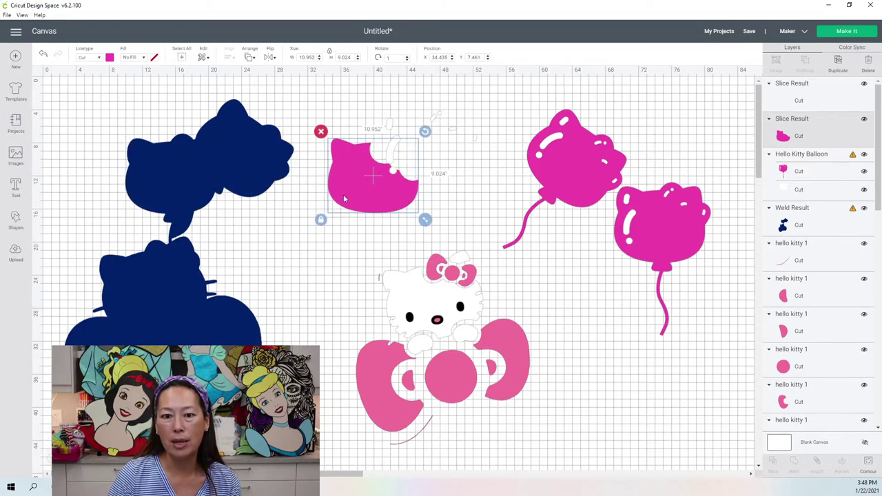
Step: Duplicate the pink head, move the copy below the tilted balloon, and show all of the copy's contours again
click(837, 62)
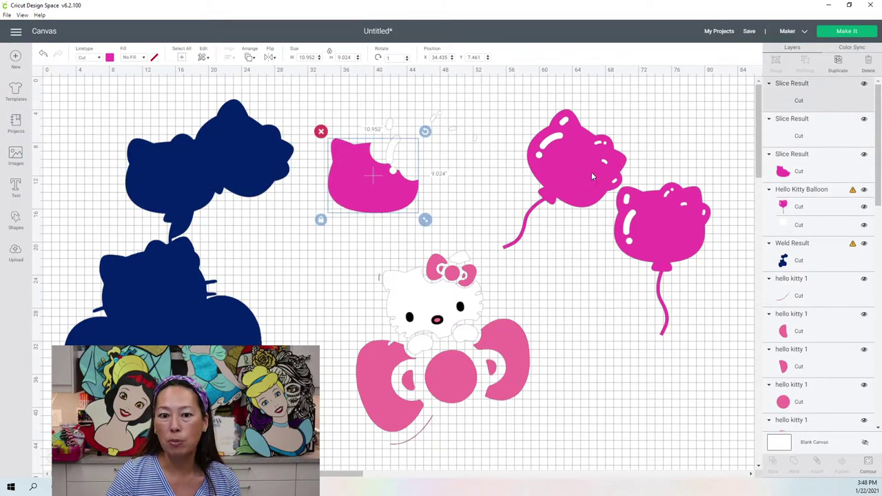
drag(369, 177, 572, 251)
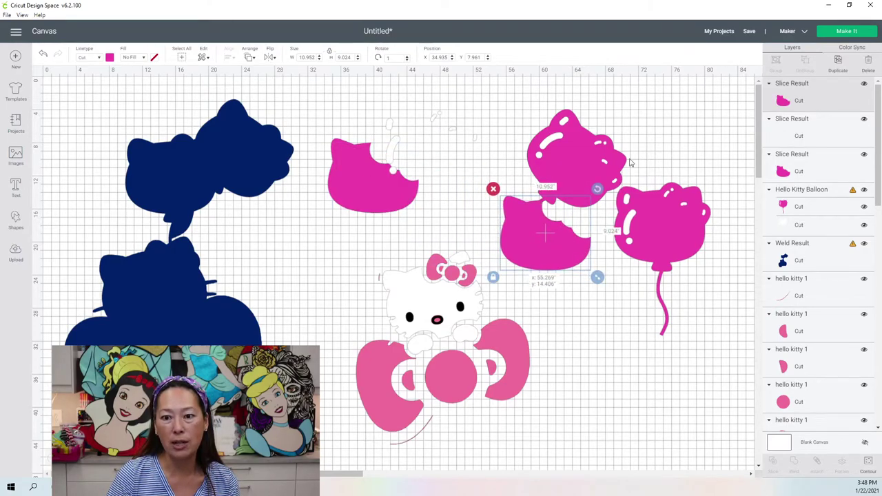
click(868, 462)
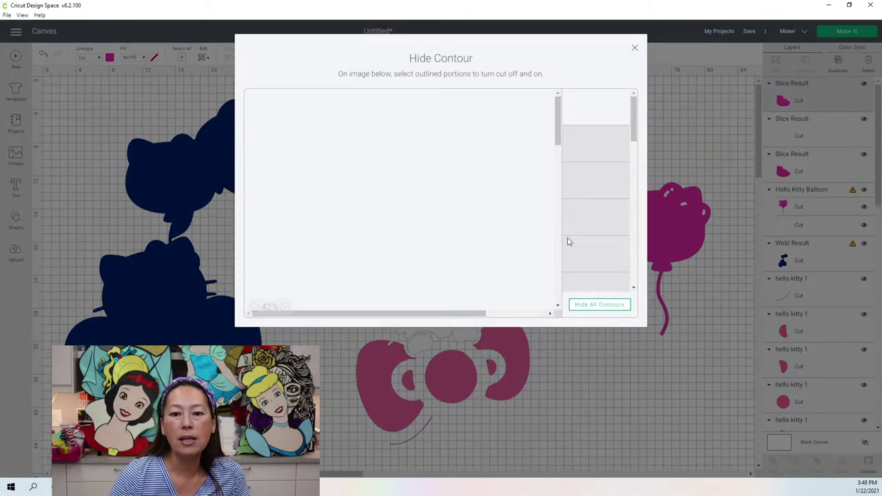
click(604, 310)
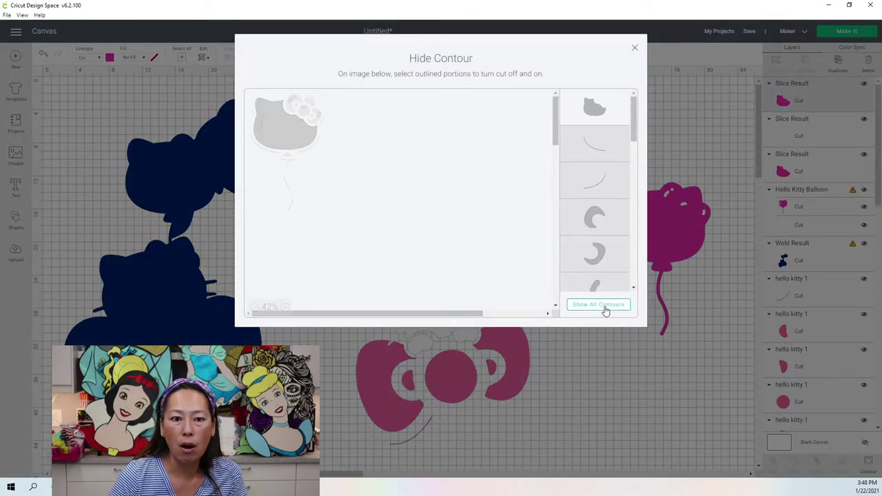
click(604, 310)
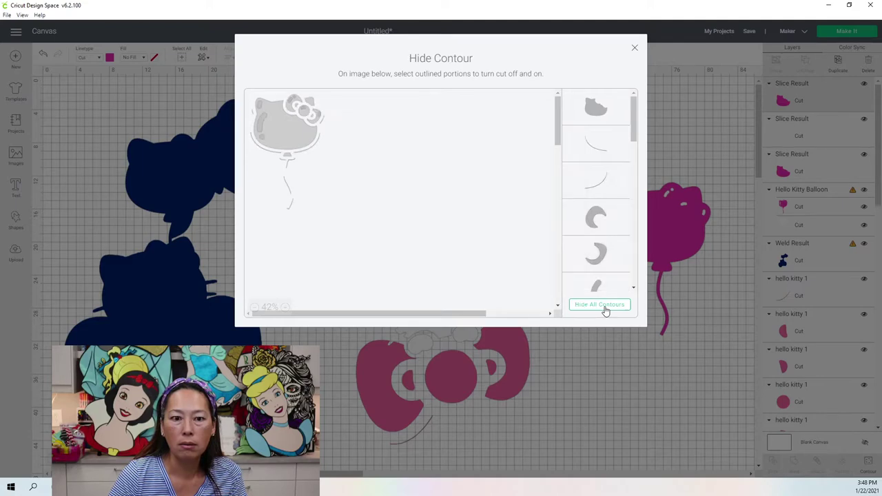
Step: Hide the copy's head, highlight, outline, knot and string contours, keeping the bow and its adjoining ear piece
click(291, 139)
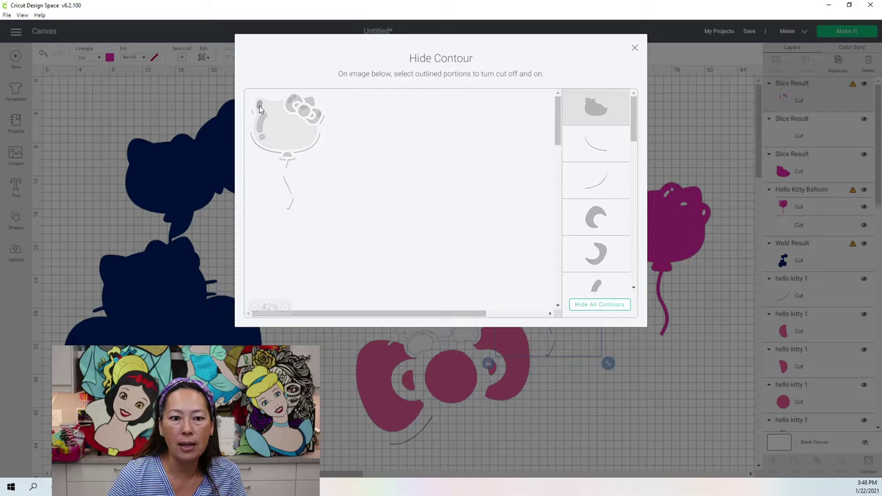
click(260, 130)
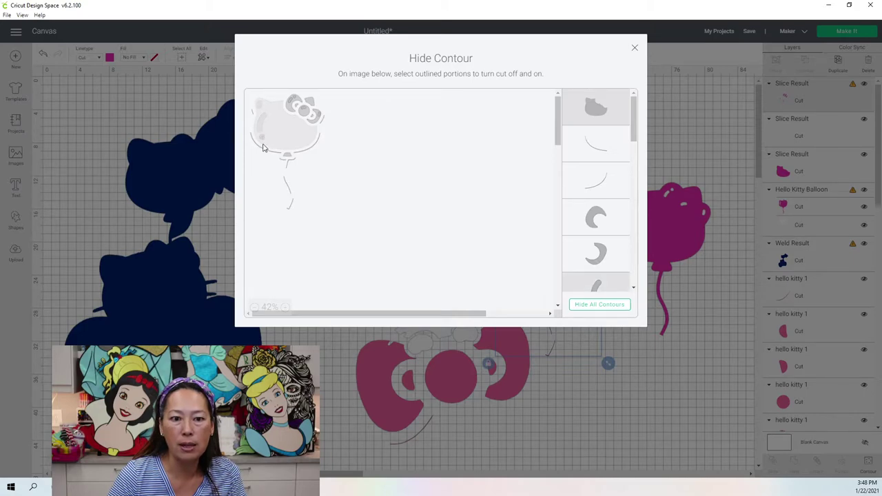
click(291, 157)
click(297, 167)
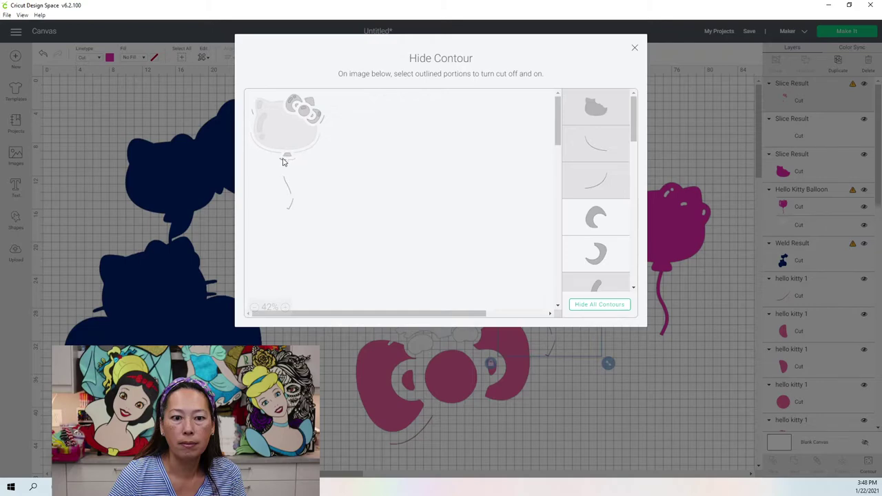
click(290, 193)
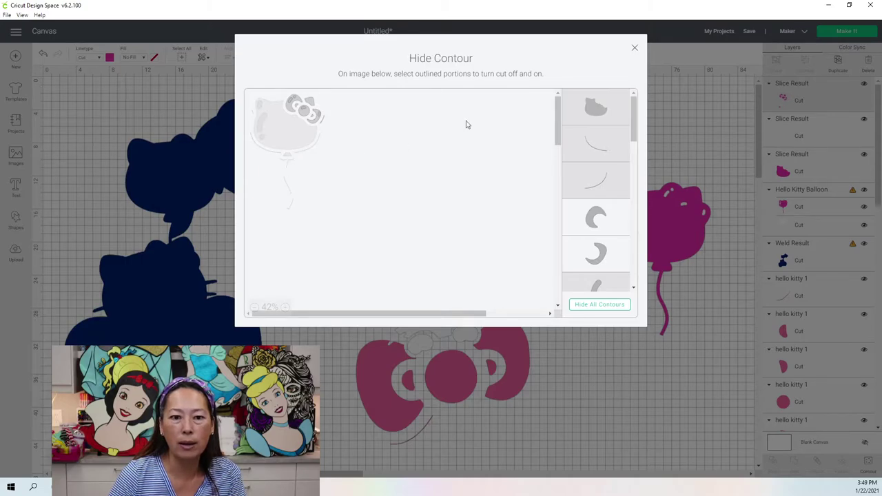
click(634, 47)
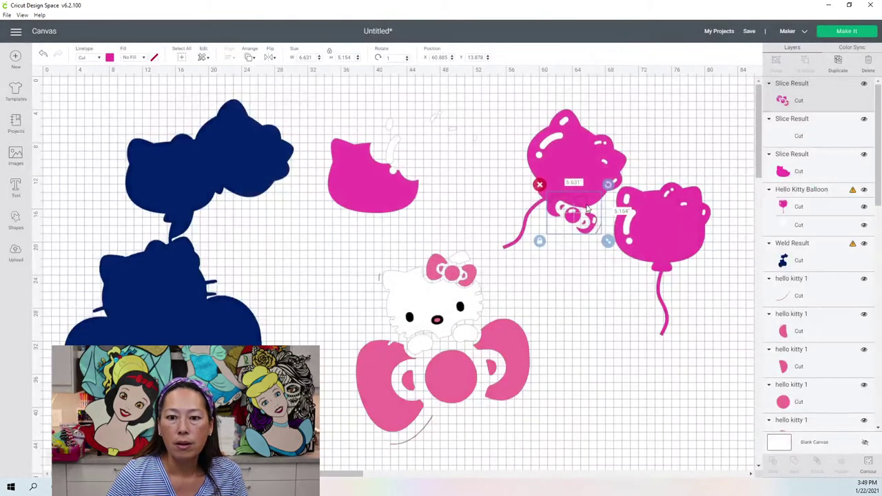
Step: Fit the bow piece into the notch of the pink head, duplicate it, and move the copy below the tilted balloon
drag(587, 208, 483, 137)
drag(444, 158, 410, 178)
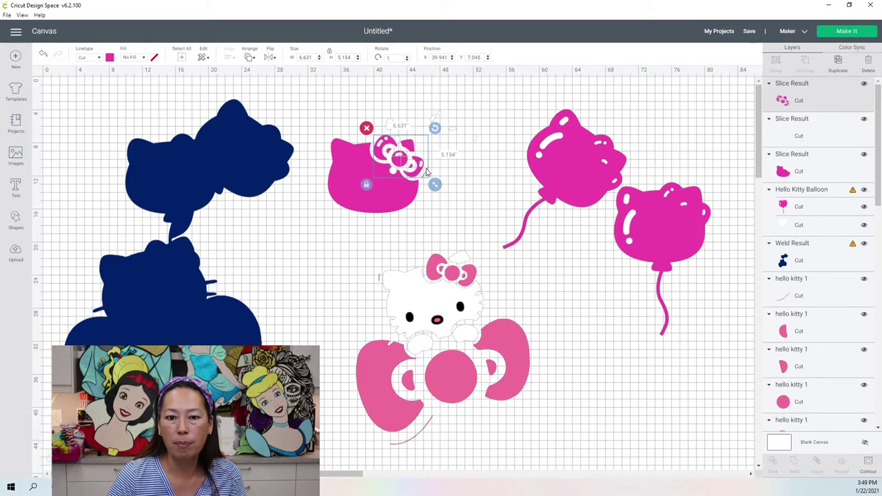
click(836, 62)
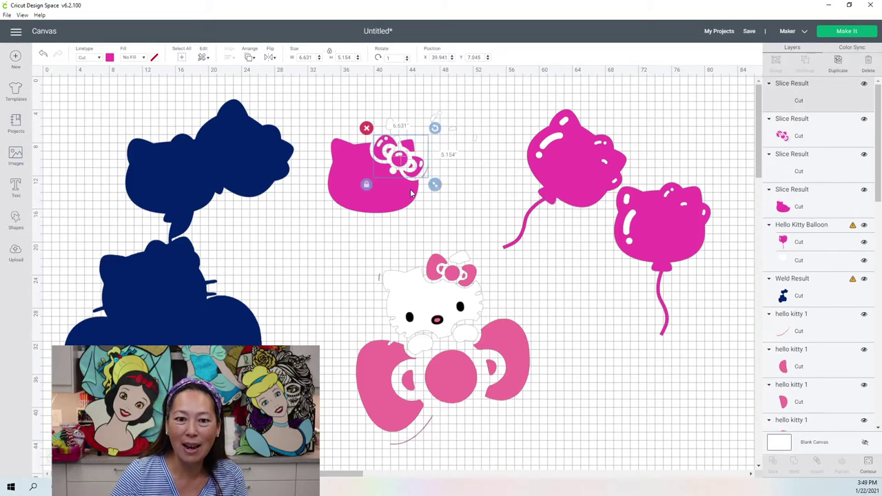
drag(422, 176, 587, 241)
Step: Hide the thin outline sliver contour beside the bow on the pink head
click(420, 169)
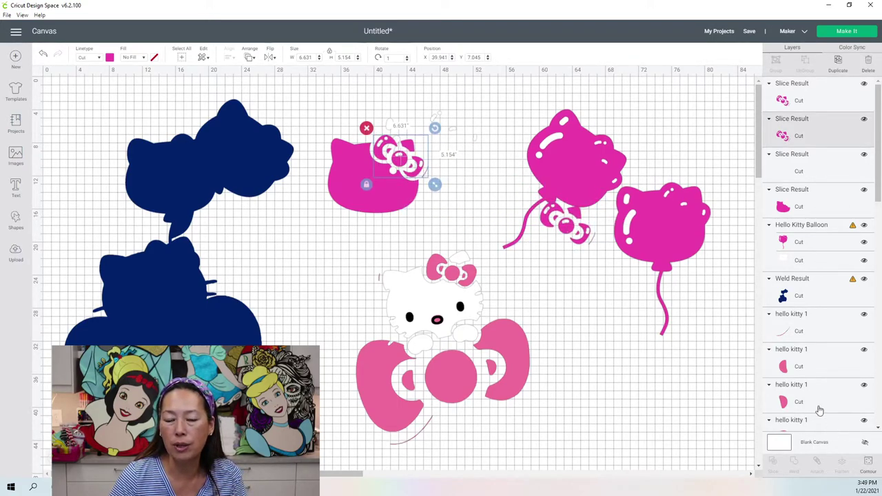
click(867, 461)
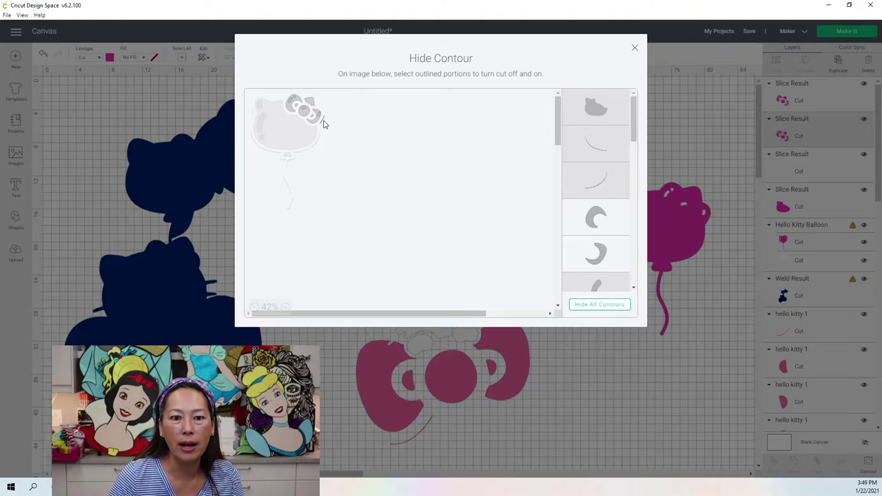
click(635, 50)
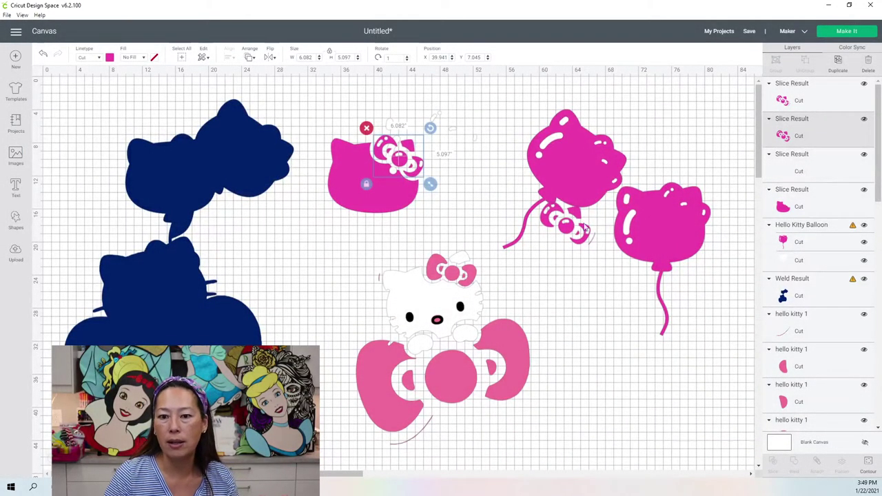
Step: Reduce the spare bow copy to only the balloon knot contour and place the knot just below the pink head
drag(586, 236, 603, 288)
click(869, 461)
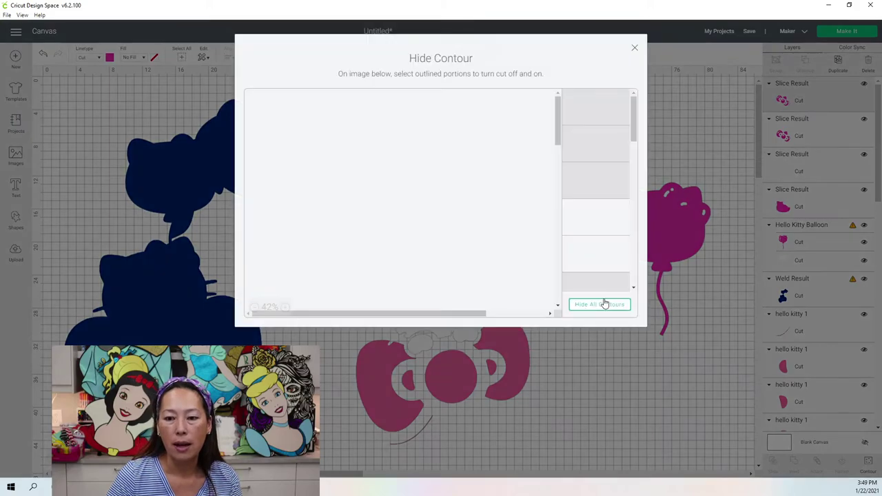
click(601, 305)
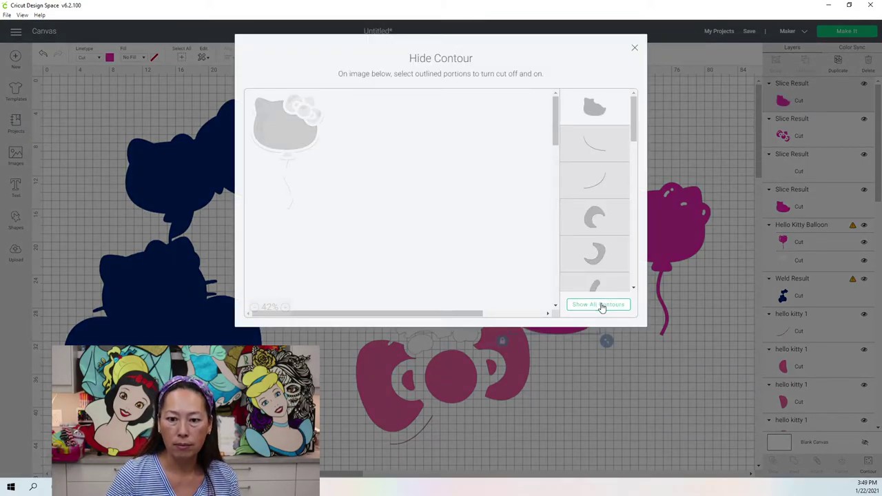
click(600, 305)
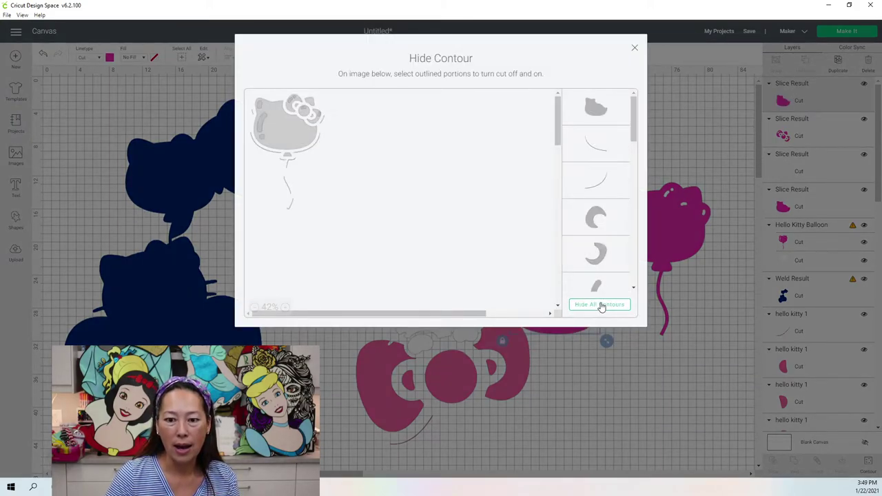
click(600, 305)
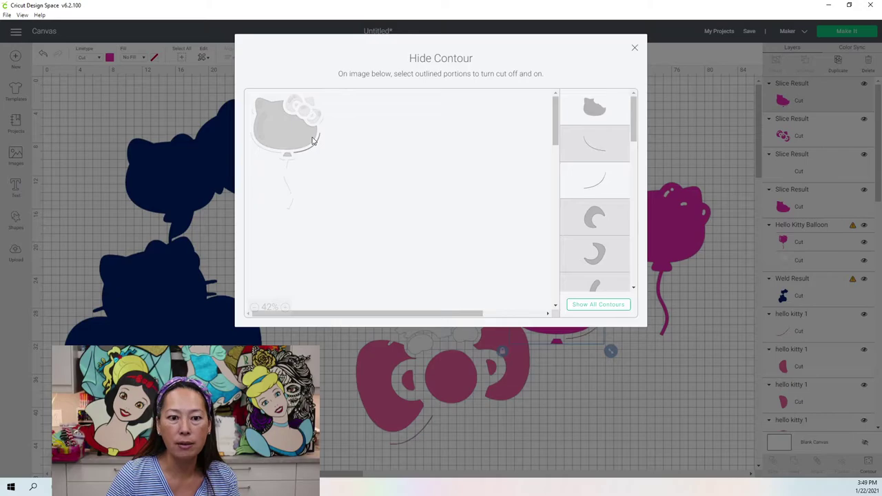
click(291, 125)
click(308, 125)
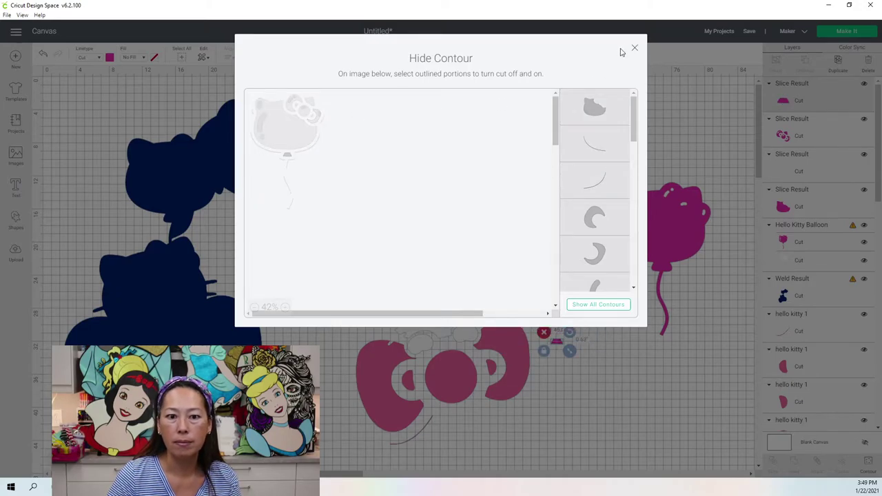
click(635, 49)
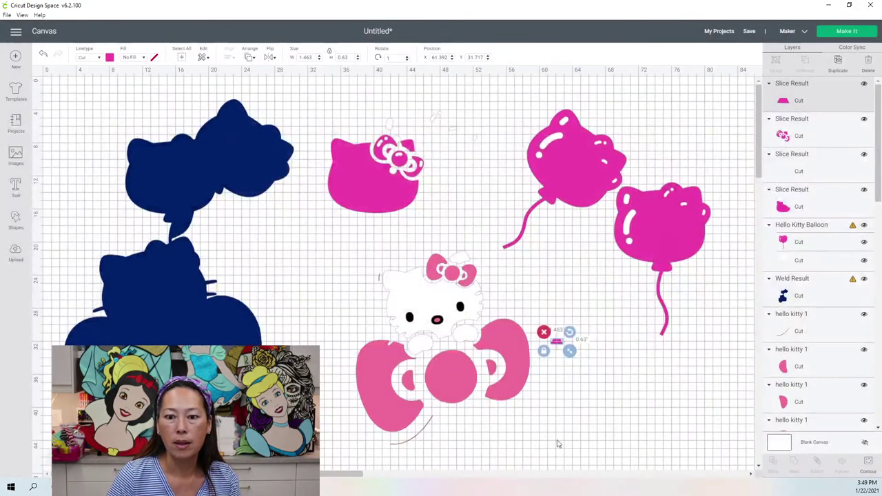
drag(556, 344, 359, 222)
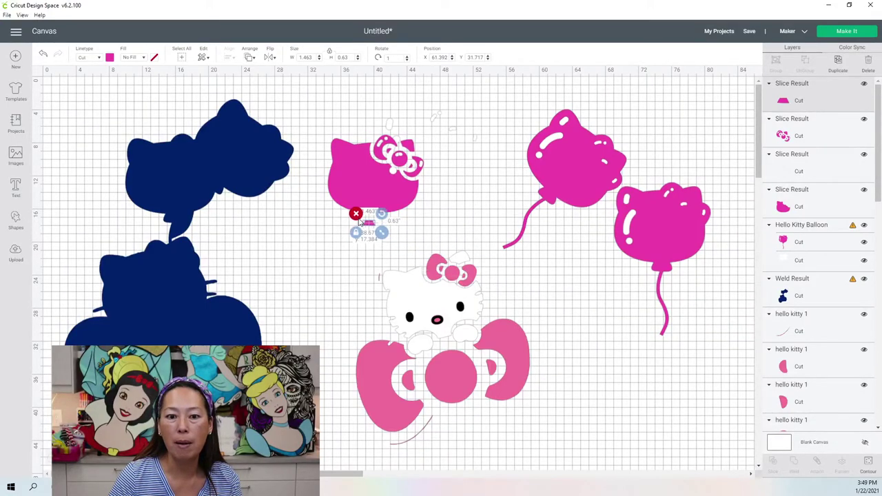
Step: Delete the tilted pink balloon and duplicate the pink head together with its bow, knot and highlight pieces
click(576, 162)
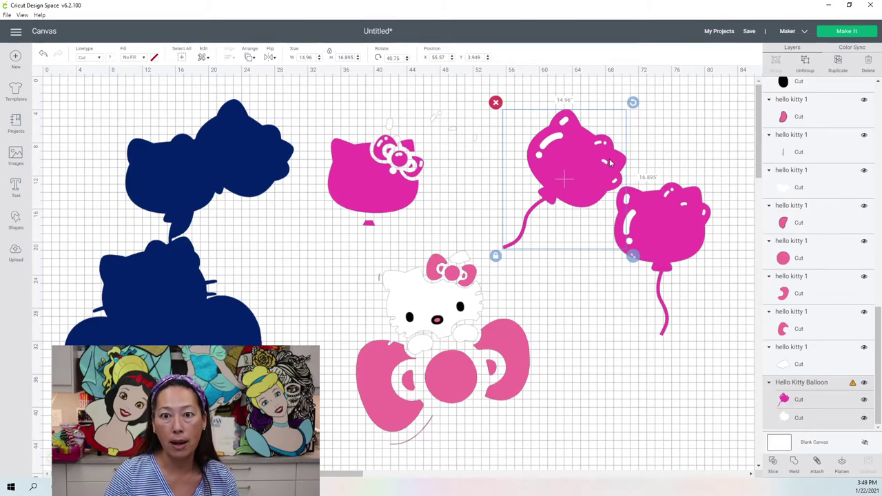
click(495, 102)
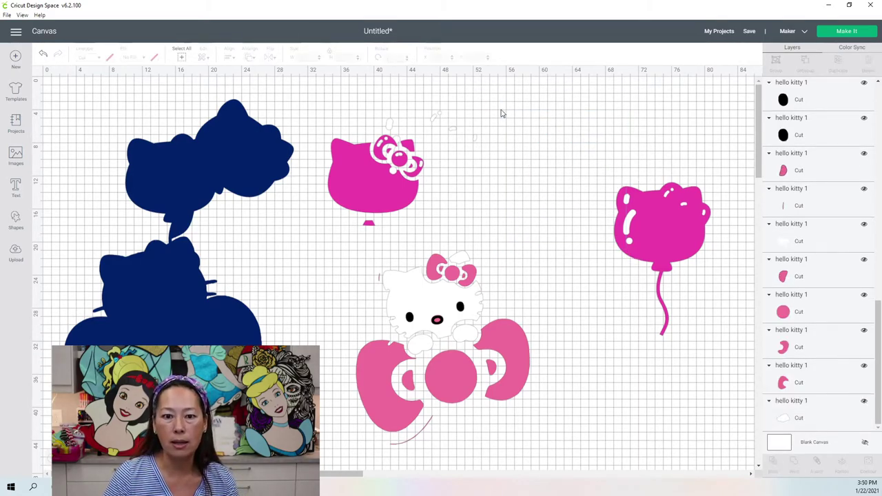
drag(306, 93, 522, 233)
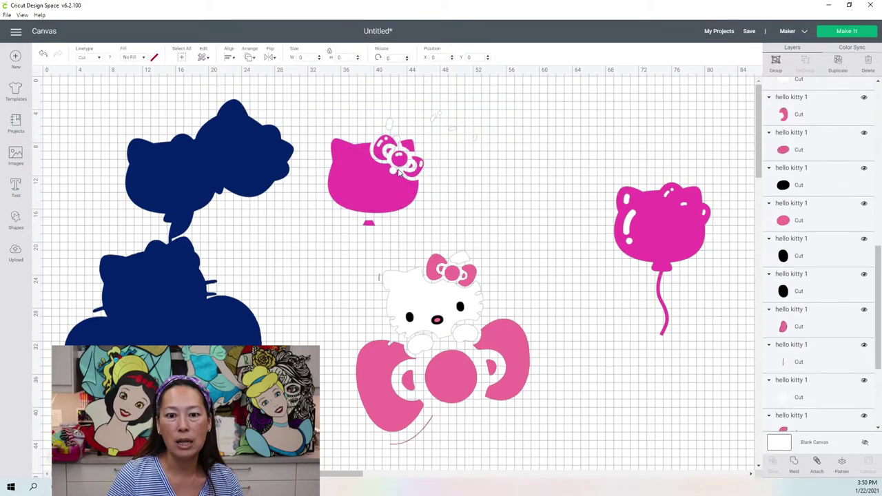
click(840, 65)
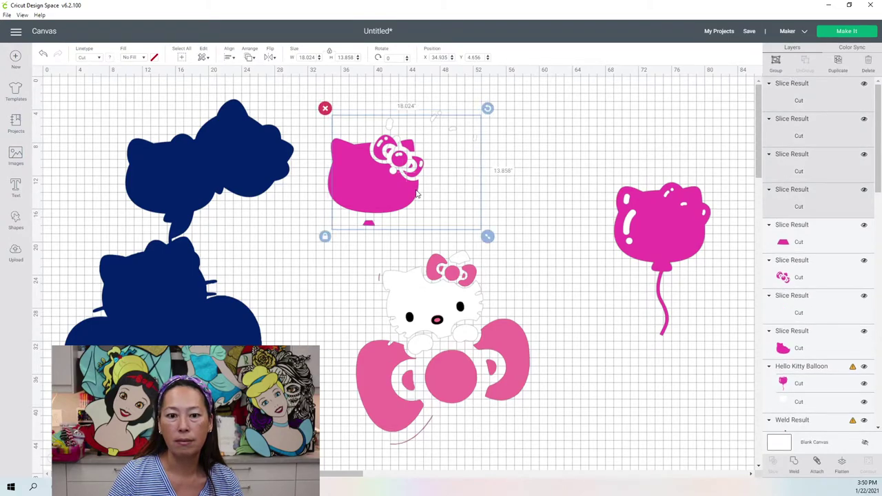
Step: Move the large left loop of Hello Kitty's big bow aside and delete the loose curved line and short vertical line
scroll(437, 183, down, 3)
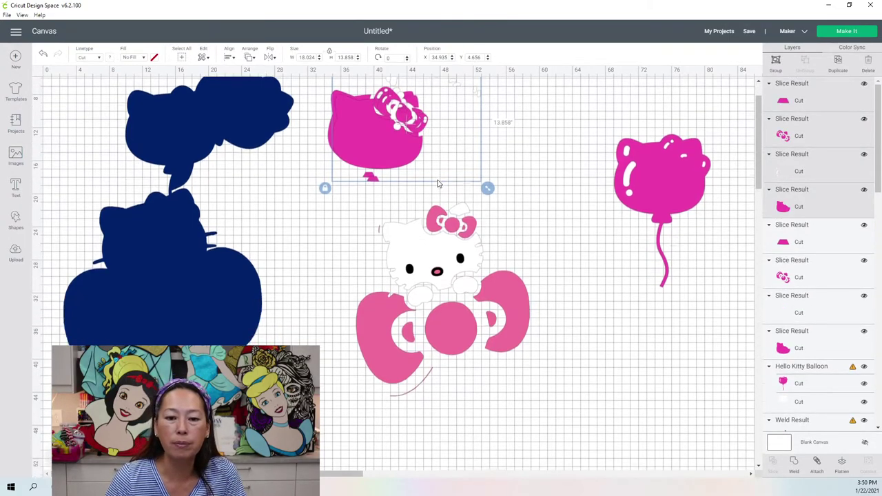
click(373, 283)
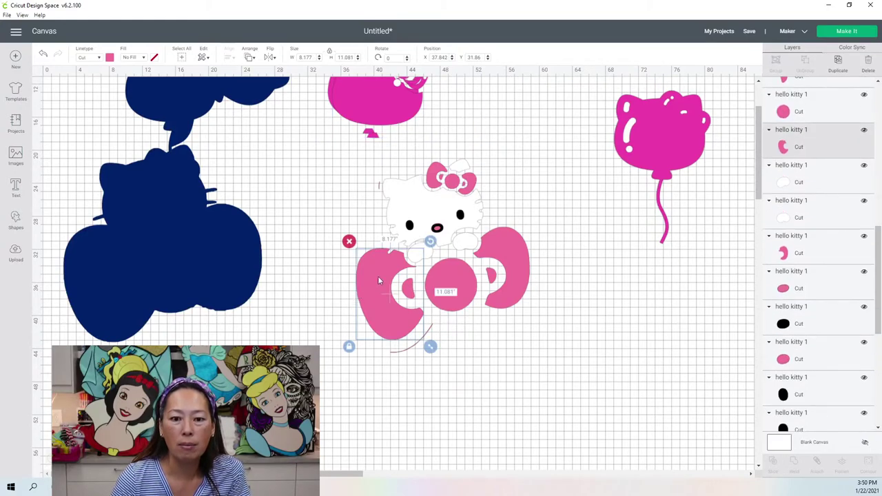
drag(377, 276, 282, 339)
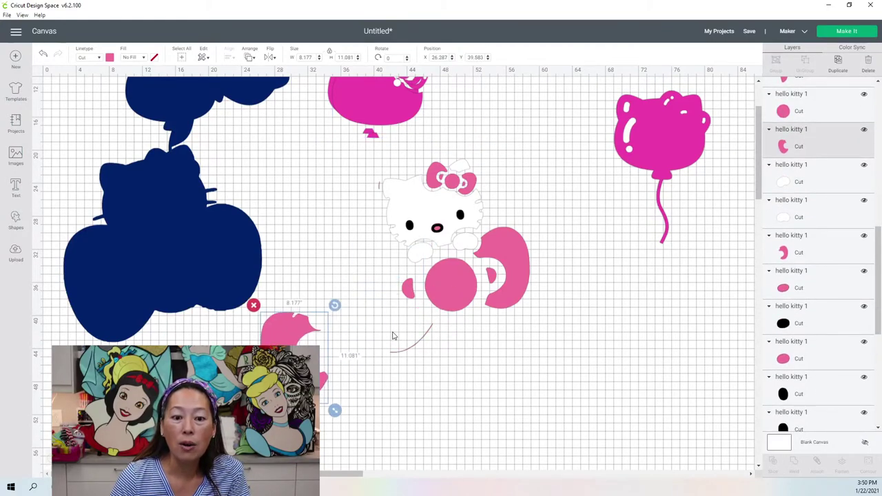
click(459, 282)
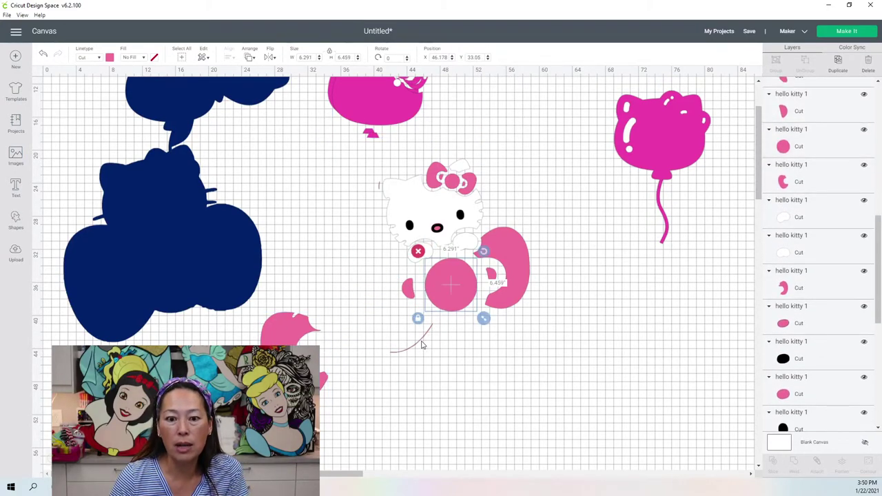
click(427, 343)
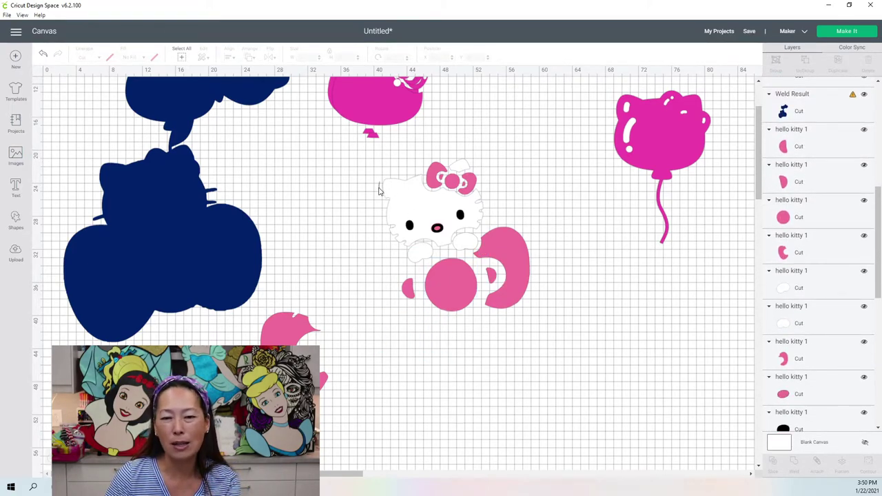
click(379, 190)
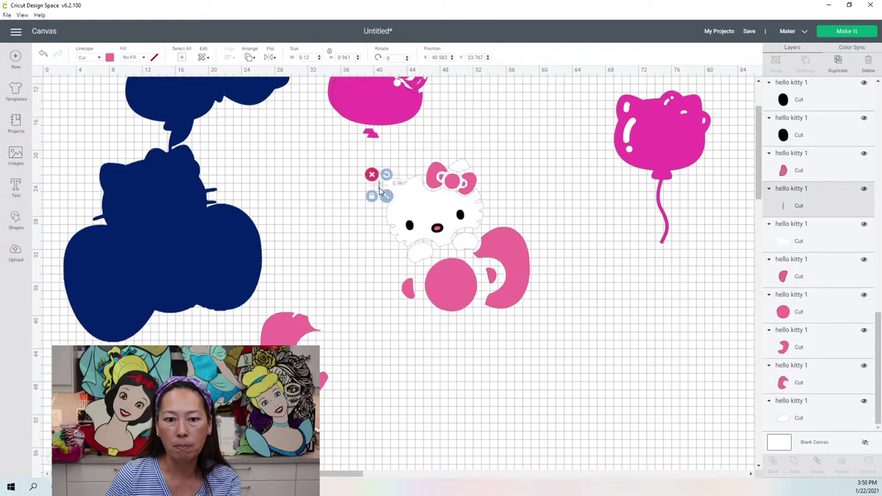
key(Delete)
Step: Move the white head off the facial features and nest the two large bow loops together right of the figure
click(431, 205)
drag(408, 205, 349, 204)
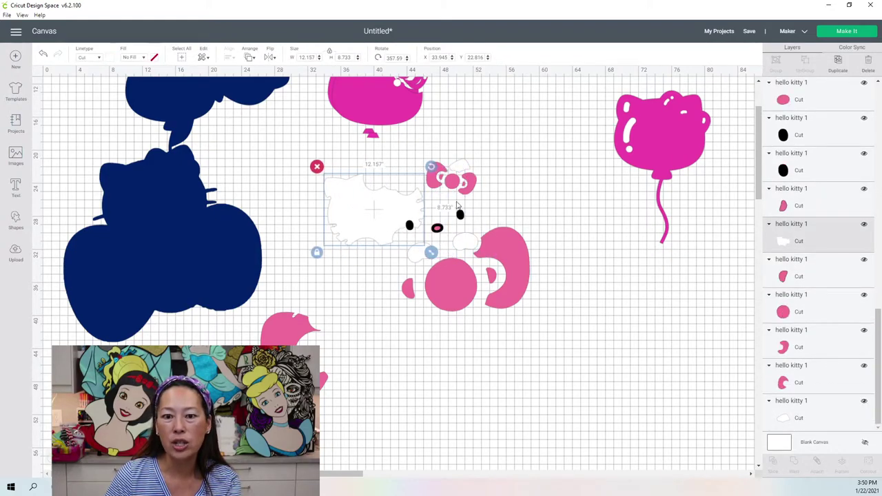
drag(522, 257, 597, 218)
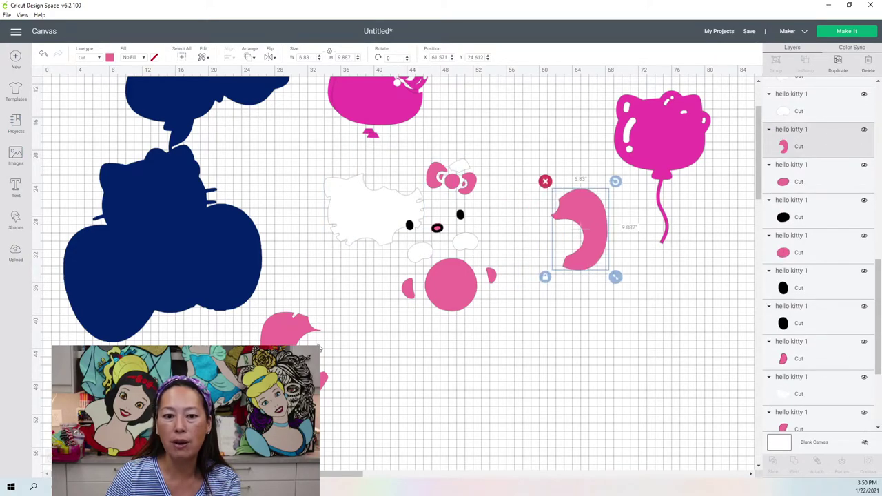
drag(314, 320, 565, 198)
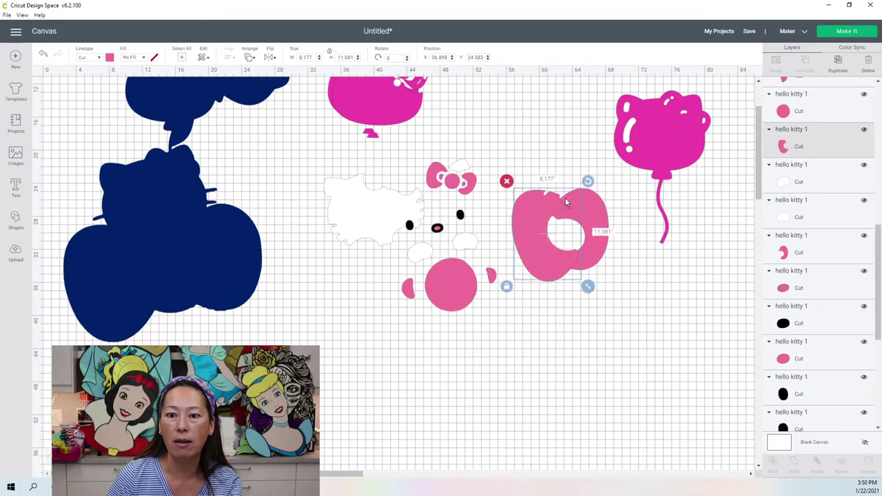
Step: Delete the remaining pink balloon with the string
scroll(564, 197, up, 3)
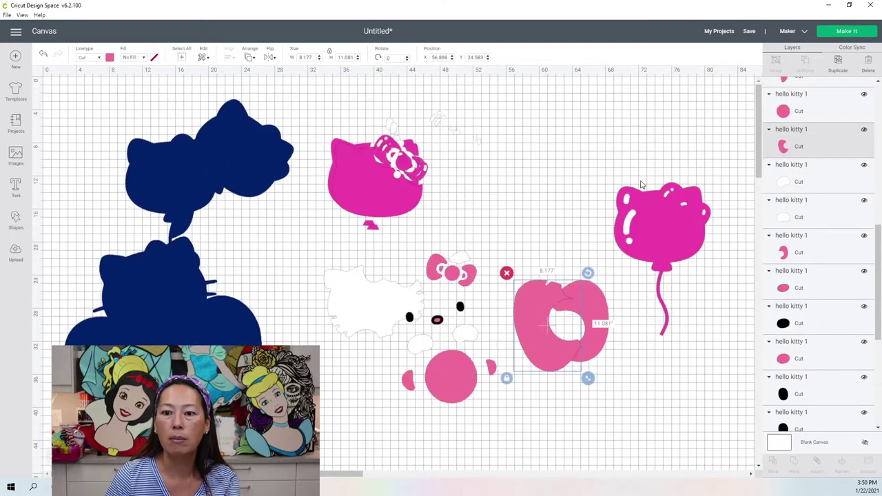
click(655, 218)
key(Delete)
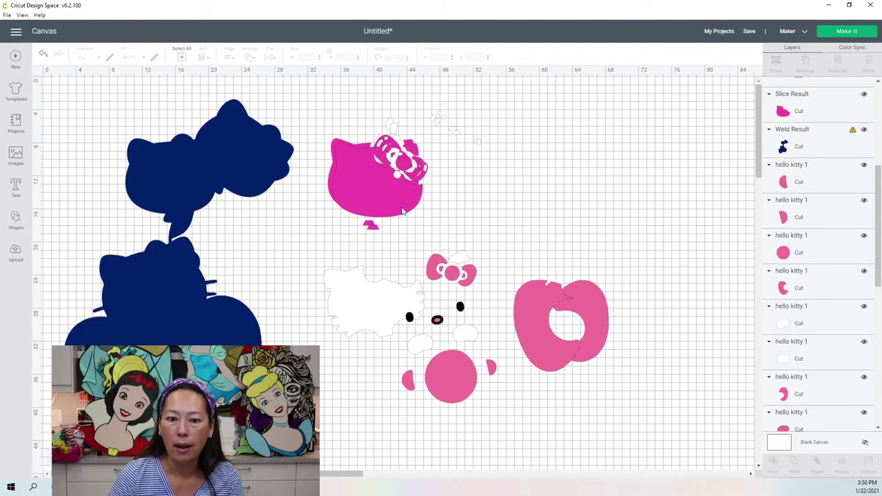
Step: Move one set of white balloon highlights to the empty area right of the pink head and recolour it light purple
click(457, 132)
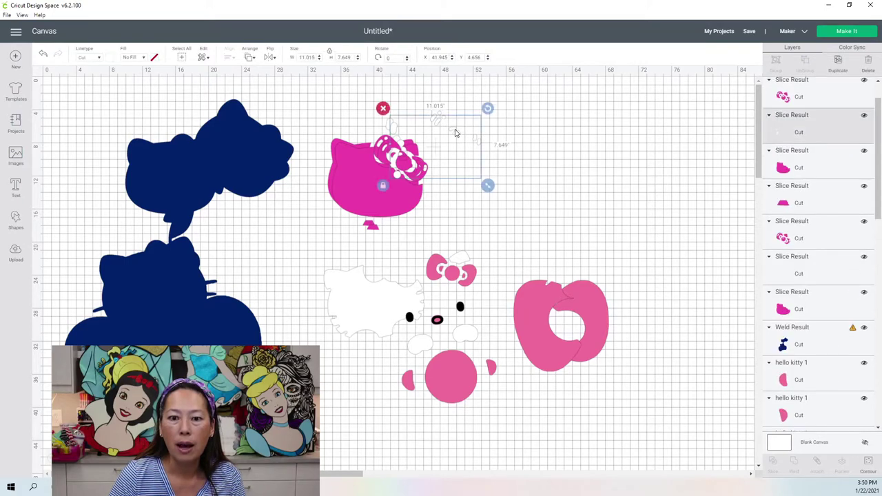
mouse_move(589, 132)
mouse_down()
mouse_move(634, 133)
mouse_move(592, 136)
mouse_up()
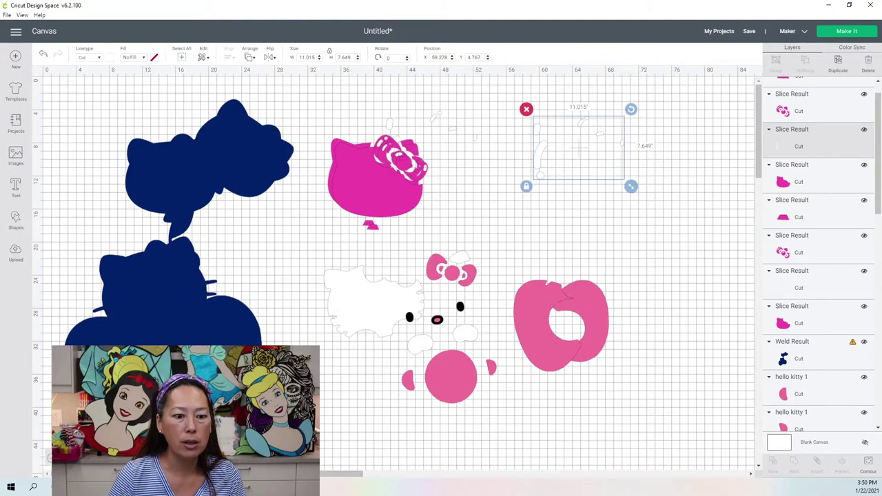
click(113, 60)
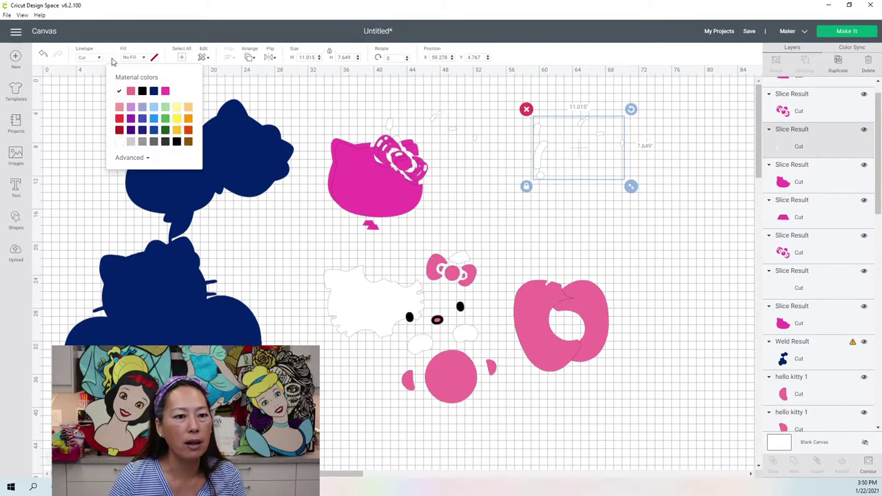
click(131, 109)
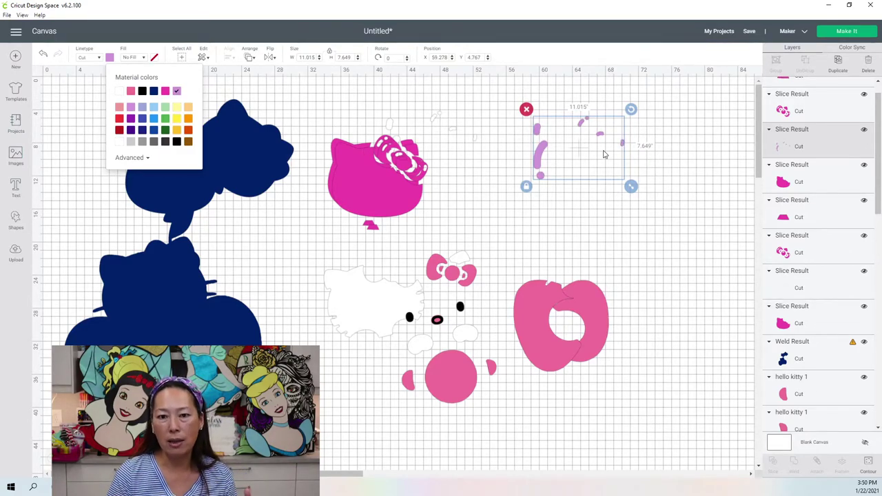
key(ctrl+z)
key(ctrl+z)
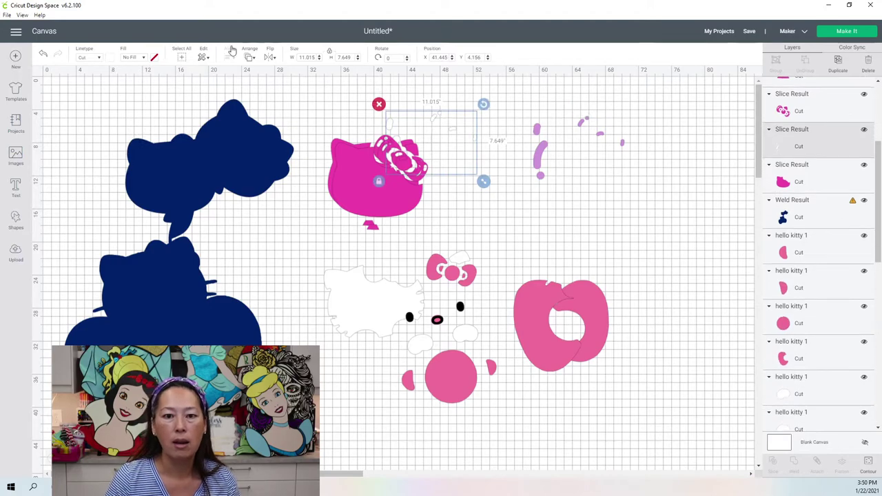
Step: Recolour the second highlight set light purple and nest it over the first set, rotated to 195.16°
click(110, 57)
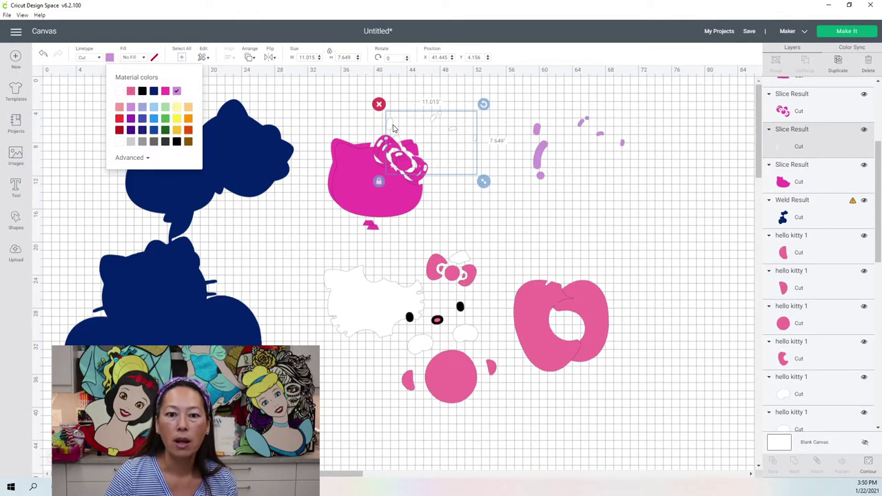
drag(393, 127, 558, 127)
drag(637, 102, 626, 154)
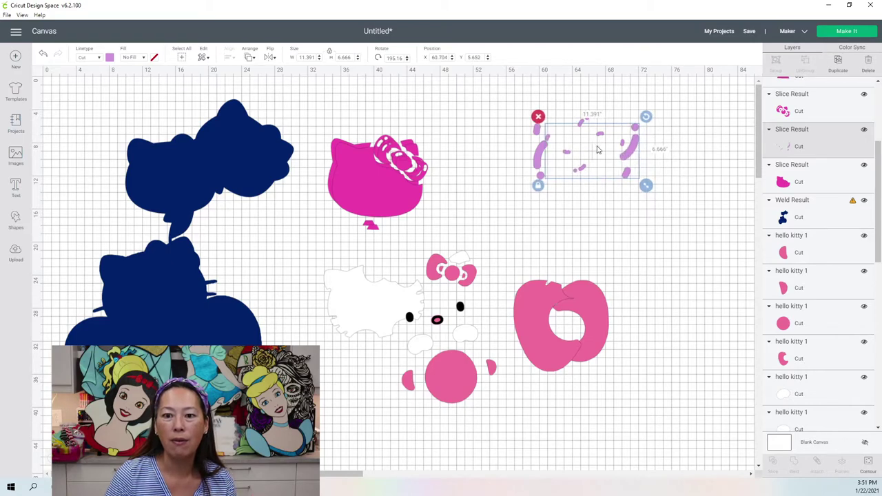
Step: Move the rotated highlight set off the first set so it sits separately to its right
click(506, 109)
drag(506, 105, 657, 205)
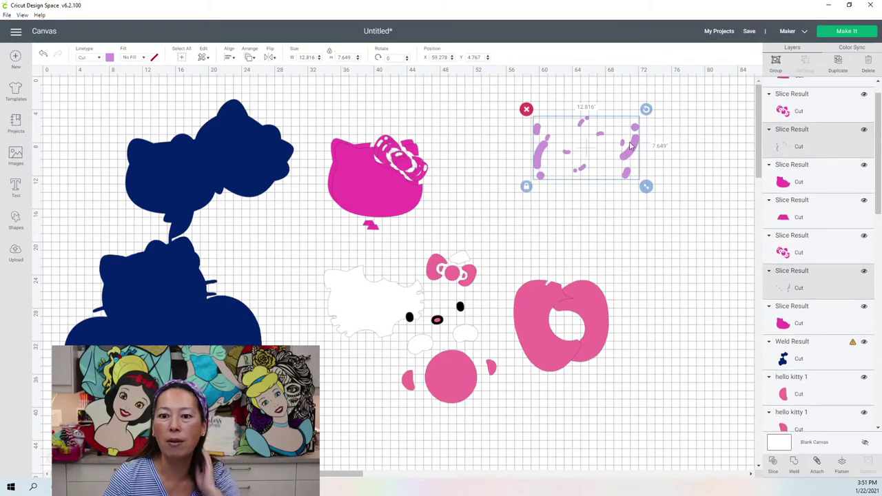
click(666, 149)
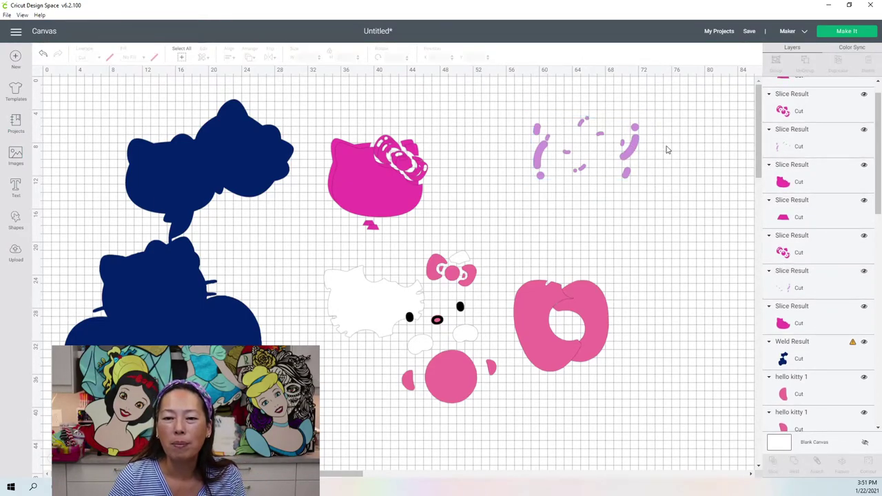
click(635, 152)
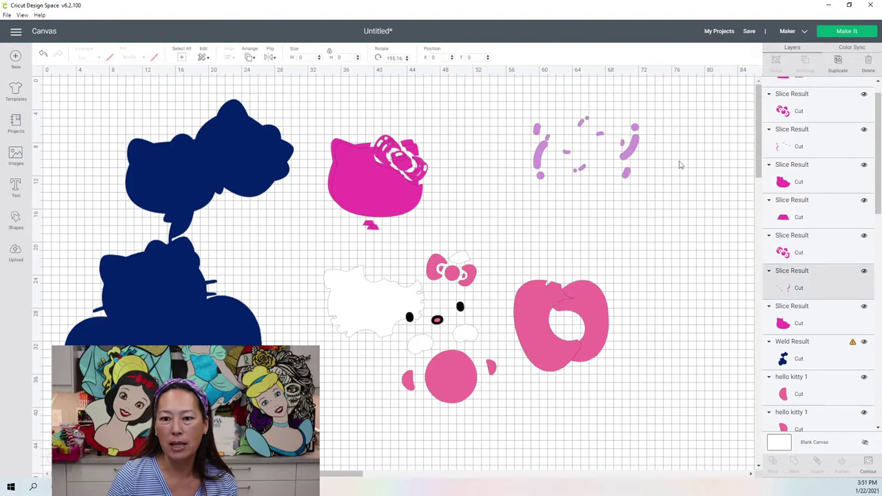
drag(635, 151, 739, 169)
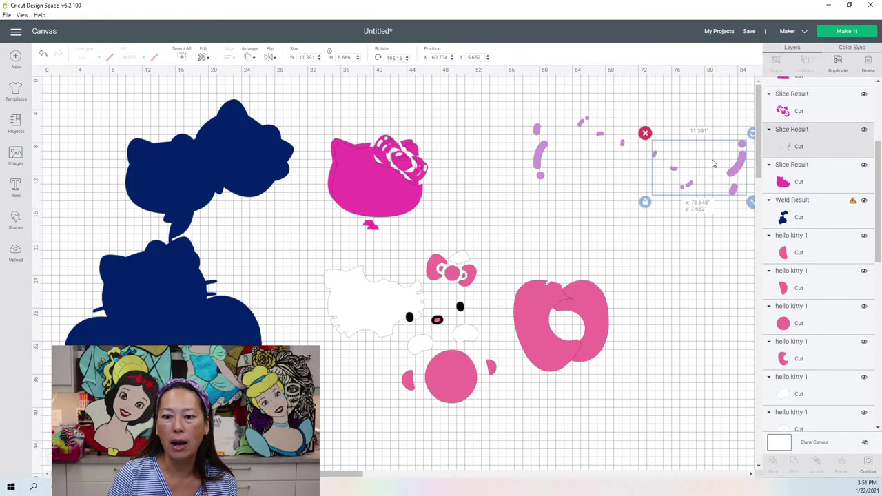
Step: Delete the rotated copy of the purple pieces and place a square about 17.9" wide over the original set's rightmost small piece
click(644, 133)
click(542, 148)
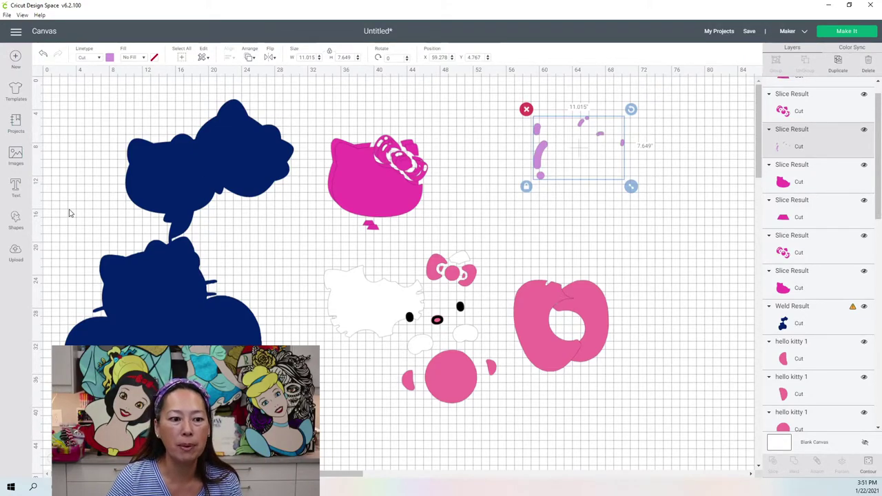
click(16, 219)
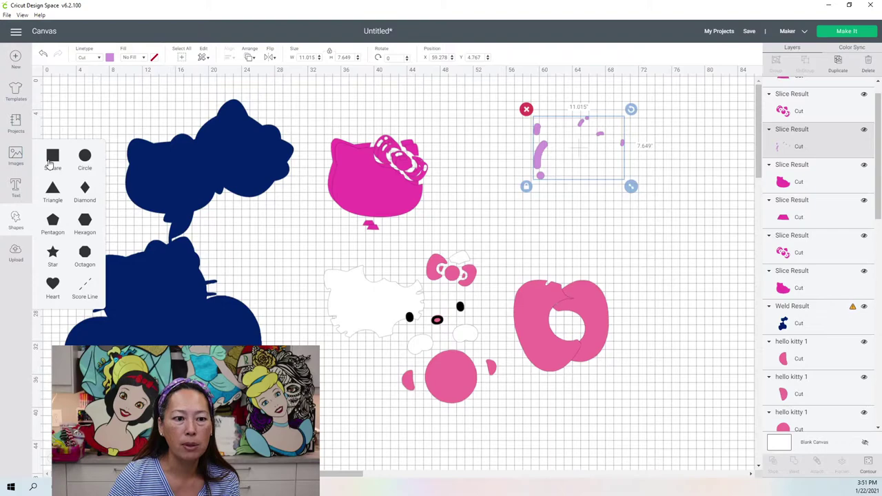
click(51, 160)
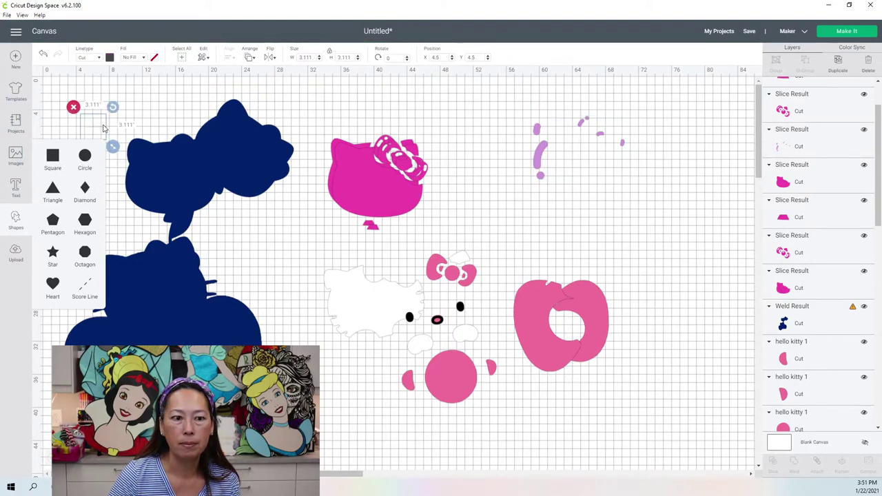
drag(93, 125, 689, 296)
drag(606, 229, 664, 165)
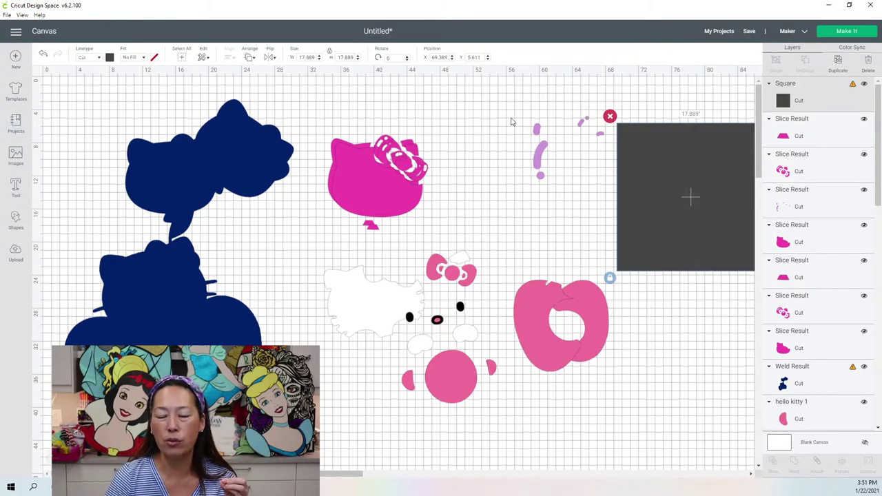
Step: Slice the purple pieces with the square, move the square aside, and delete the dark cutout
drag(498, 98, 630, 139)
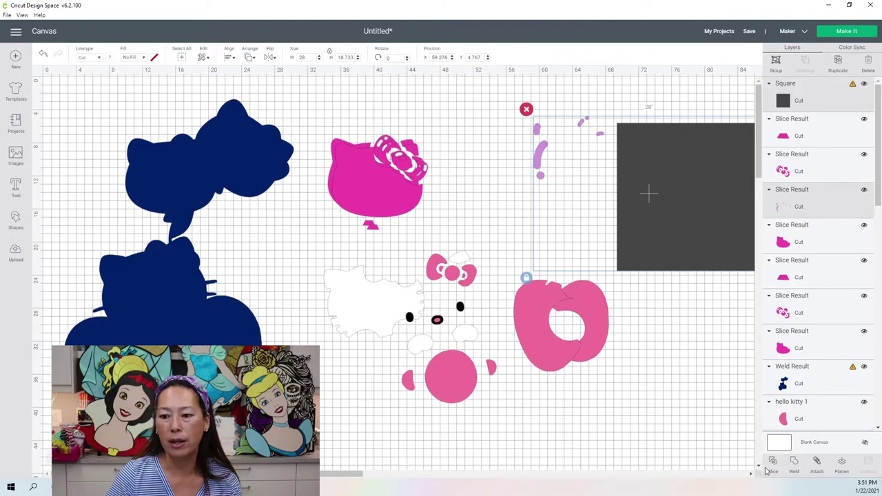
key(Delete)
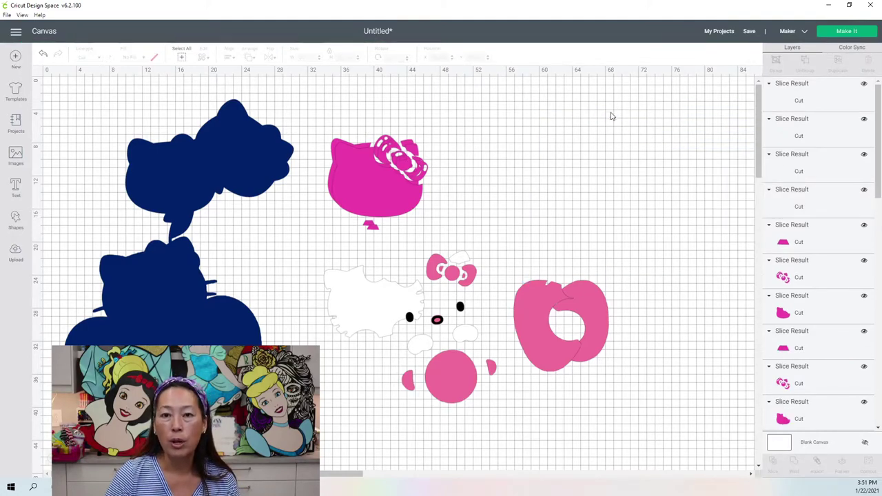
key(ctrl+z)
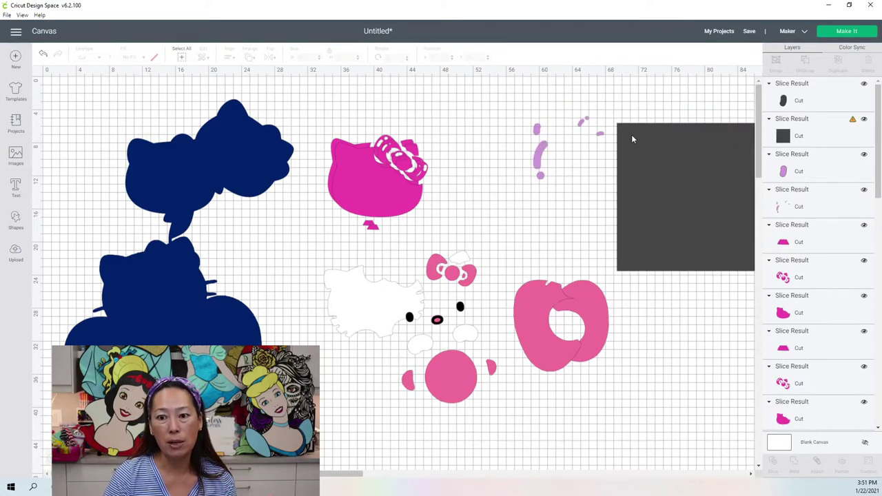
drag(632, 138, 655, 193)
drag(623, 146, 631, 180)
key(Delete)
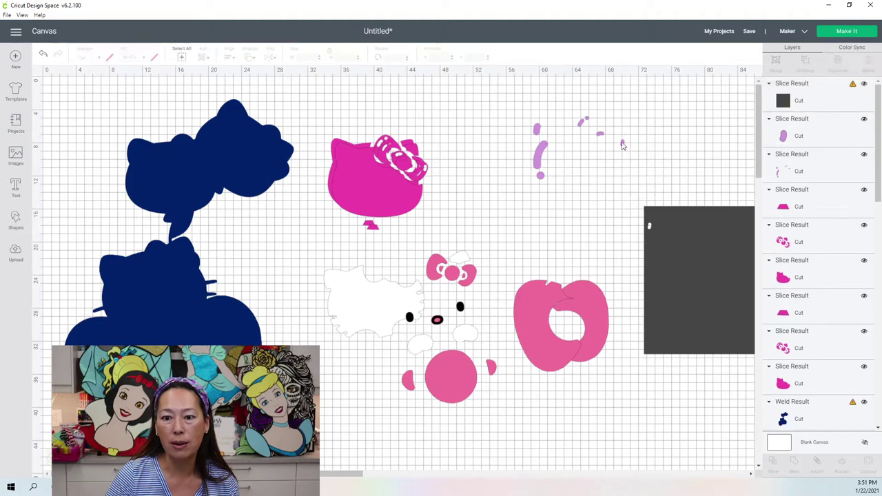
Step: Move the separated small purple piece away to the right and shift the remaining purple pieces left
click(624, 148)
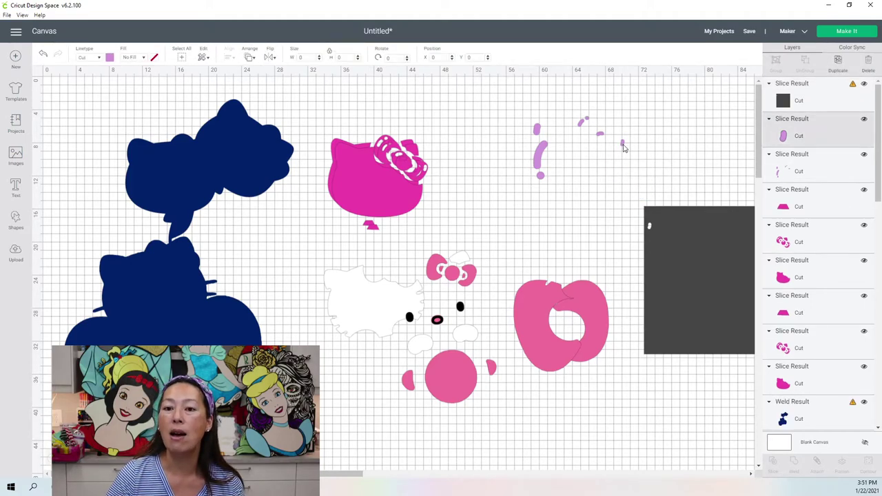
drag(624, 148, 690, 142)
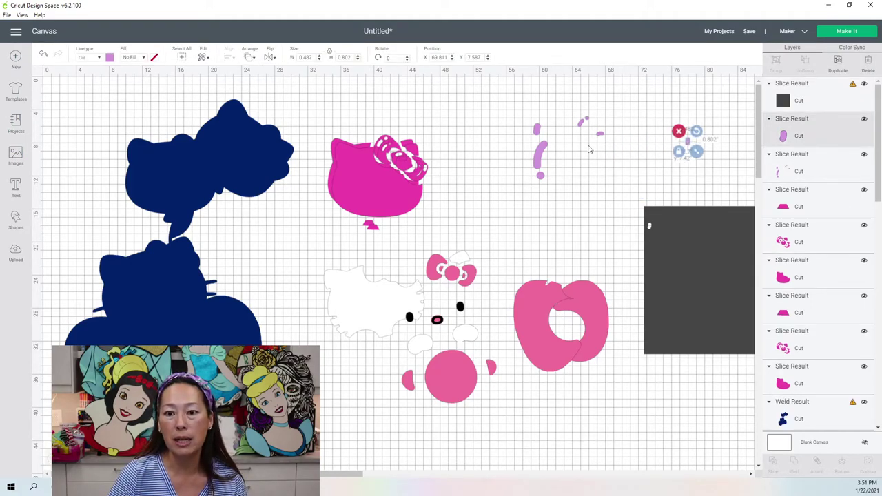
click(544, 155)
drag(544, 155, 496, 155)
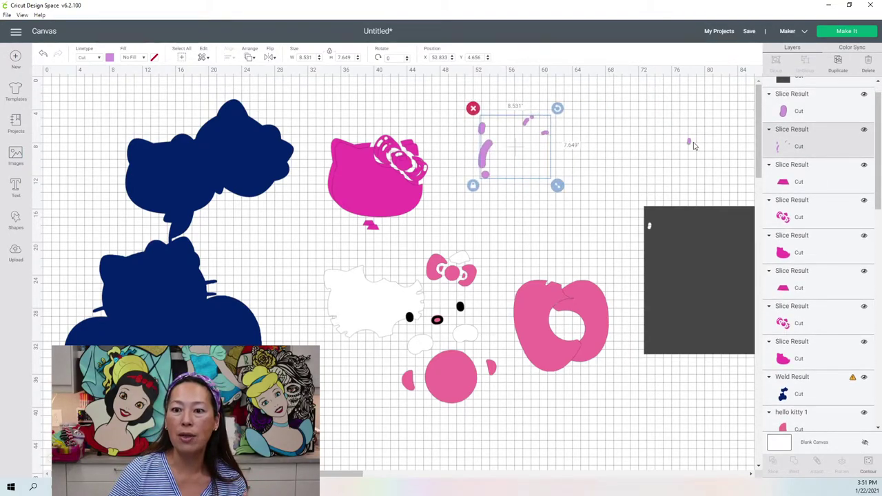
drag(688, 141, 696, 108)
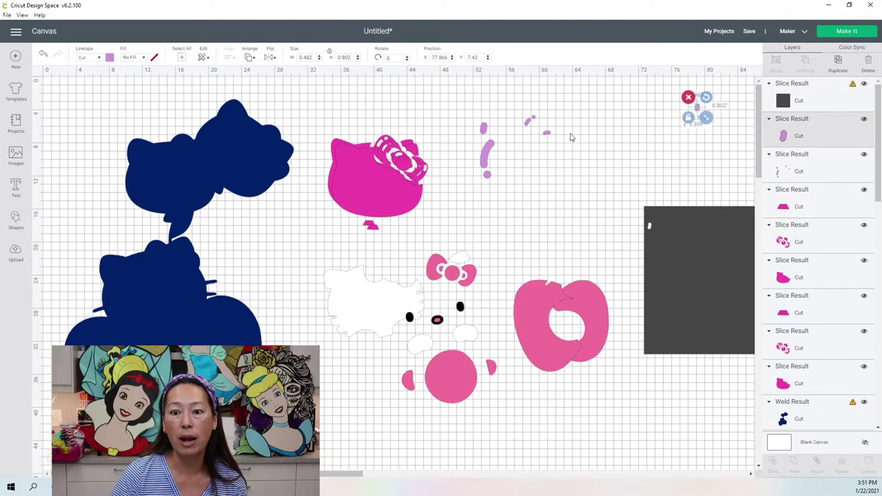
Step: Slice the three upper-right purple pieces off the set with the dark square, and delete the leftover square and dark cutouts
drag(482, 163, 621, 251)
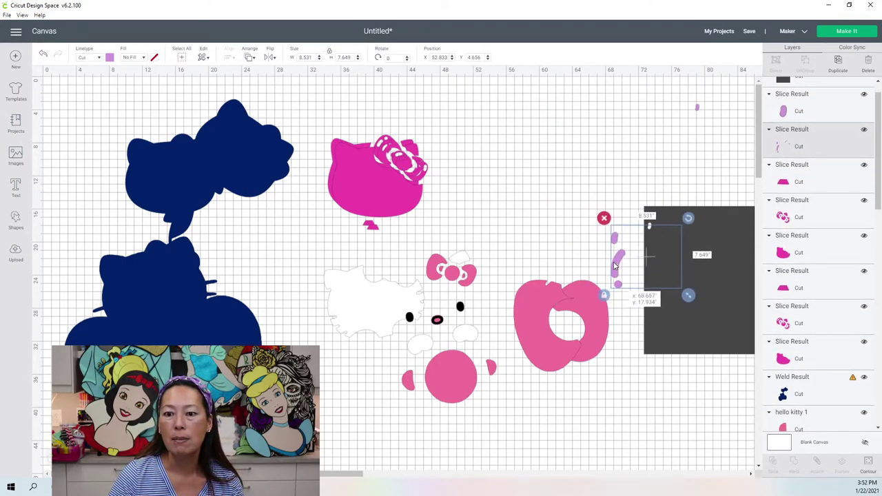
click(634, 169)
drag(622, 192, 684, 282)
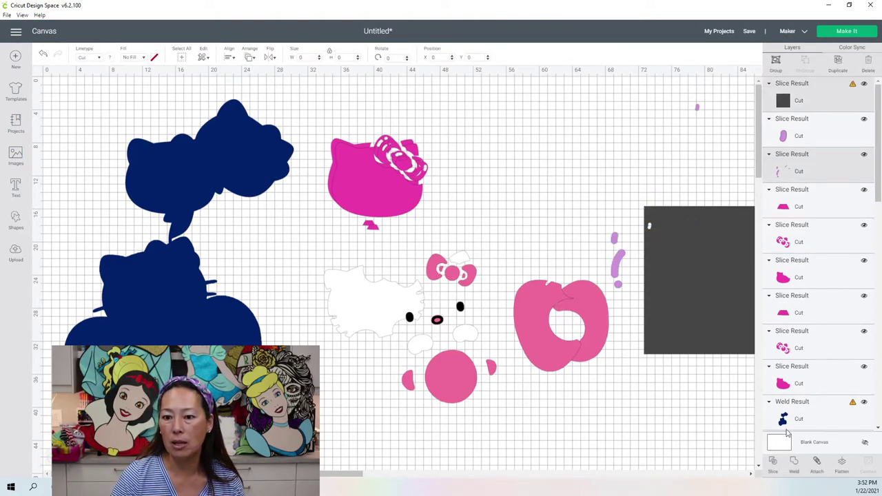
click(772, 462)
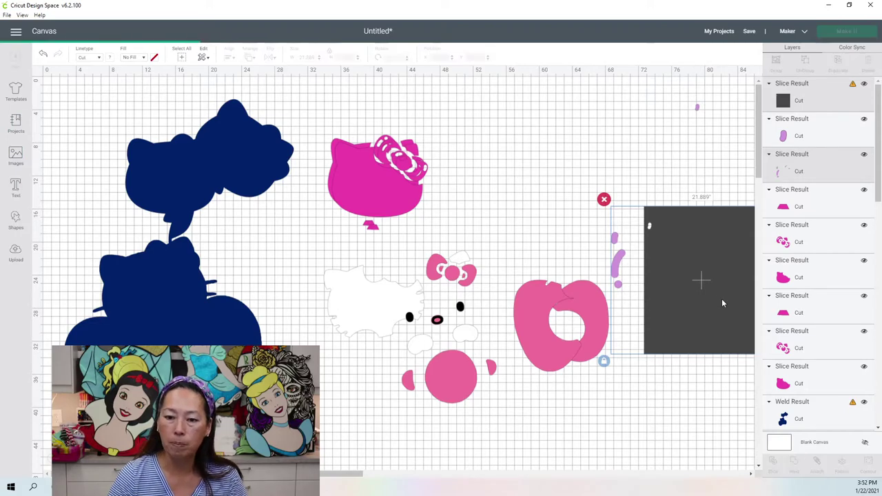
drag(665, 223, 685, 367)
click(662, 334)
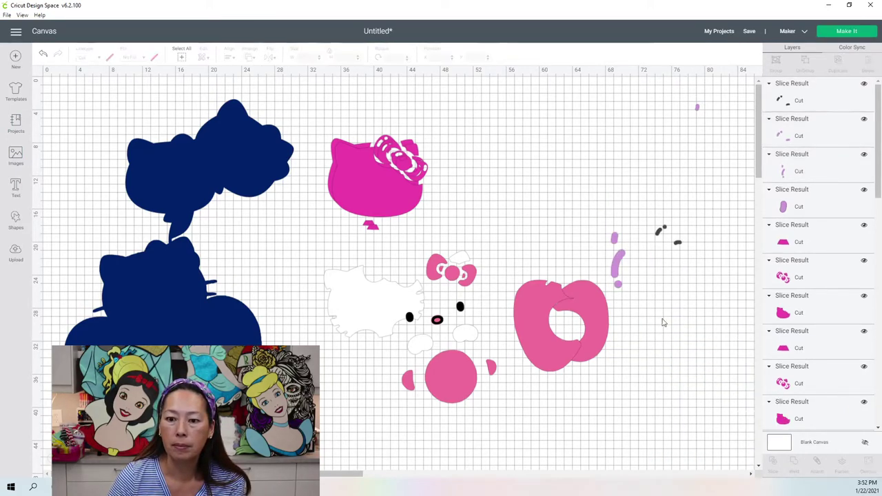
drag(659, 231, 697, 309)
click(663, 305)
Step: Gather the separated purple pieces into a compact cluster at the upper right of the canvas
drag(659, 235, 649, 104)
drag(622, 270, 644, 109)
click(660, 114)
click(696, 107)
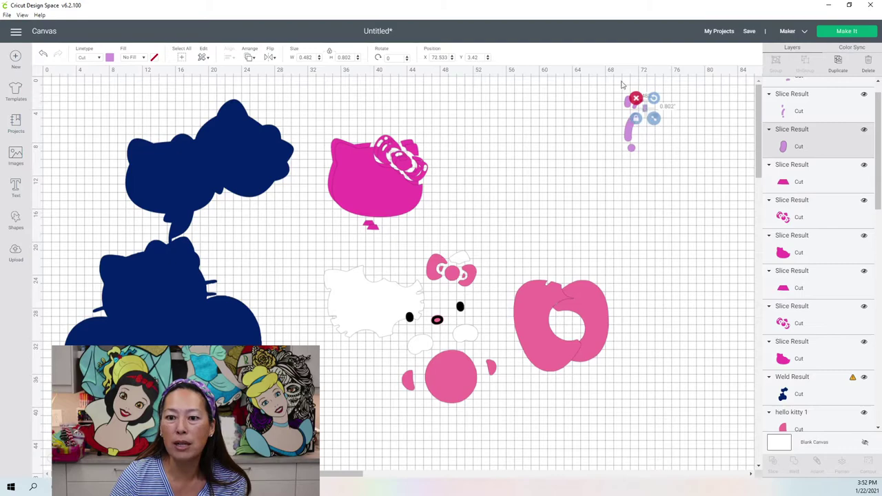
click(719, 222)
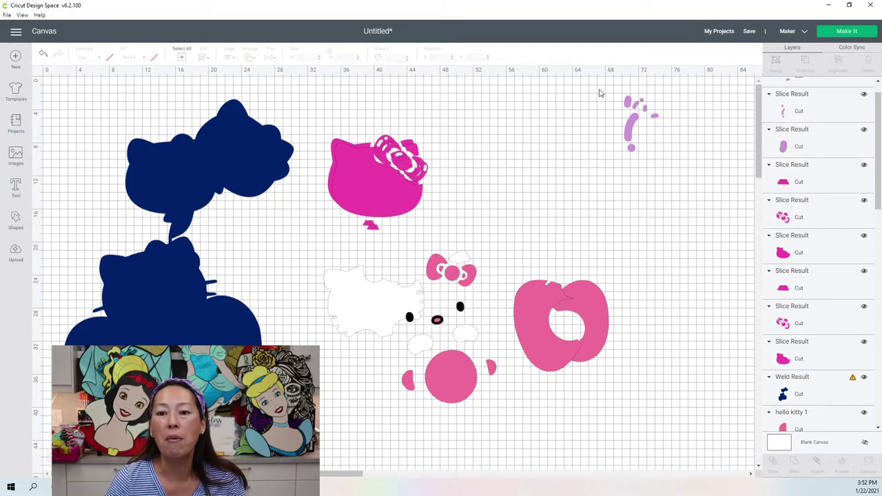
Step: Duplicate the whole purple cluster and place the copy just left of the original, at about X 66.4, Y 1.8
drag(599, 88, 665, 182)
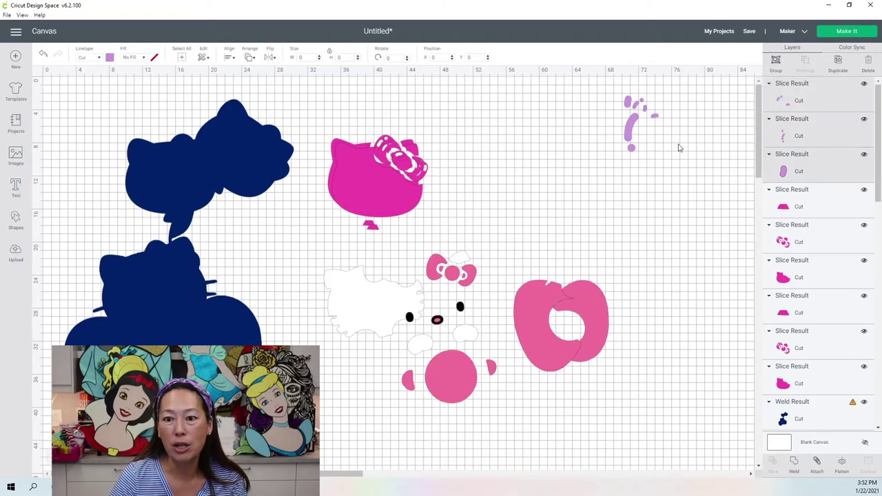
click(833, 63)
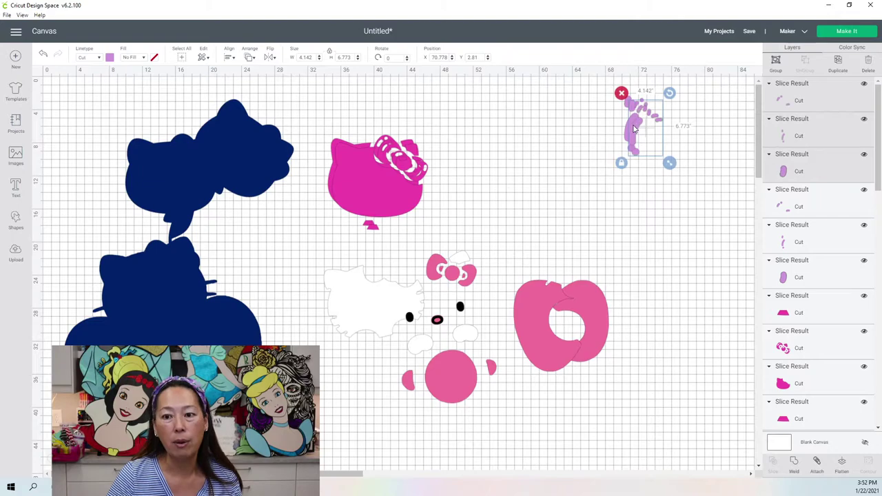
drag(623, 136, 596, 128)
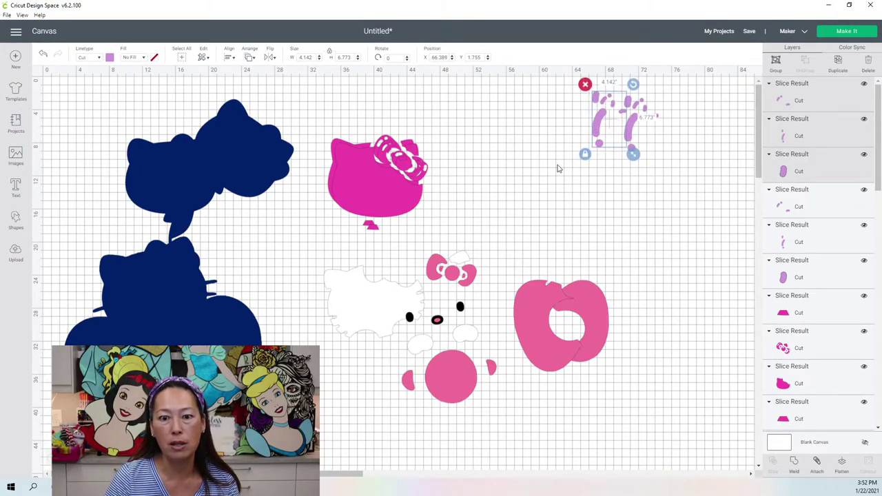
Step: Move all pieces except the navy silhouette far to the right, and shift the silhouette to about X 17.1, Y 2.4
click(472, 118)
drag(316, 101, 717, 458)
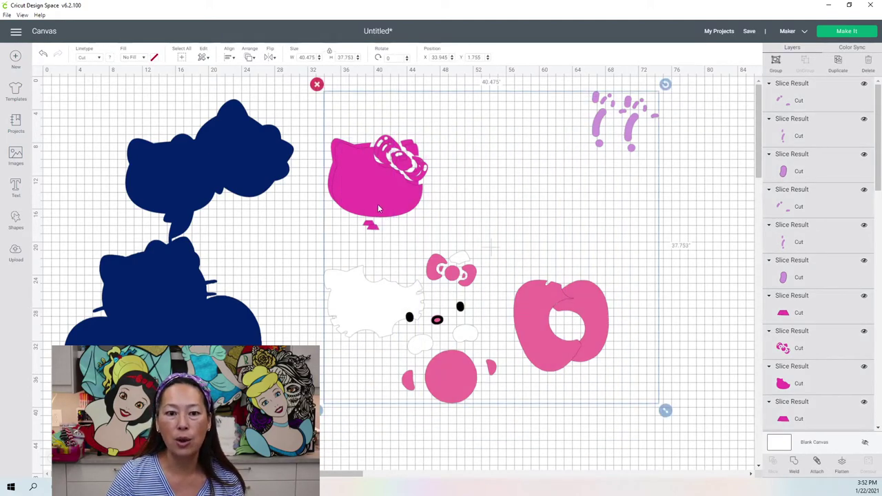
drag(377, 204, 864, 210)
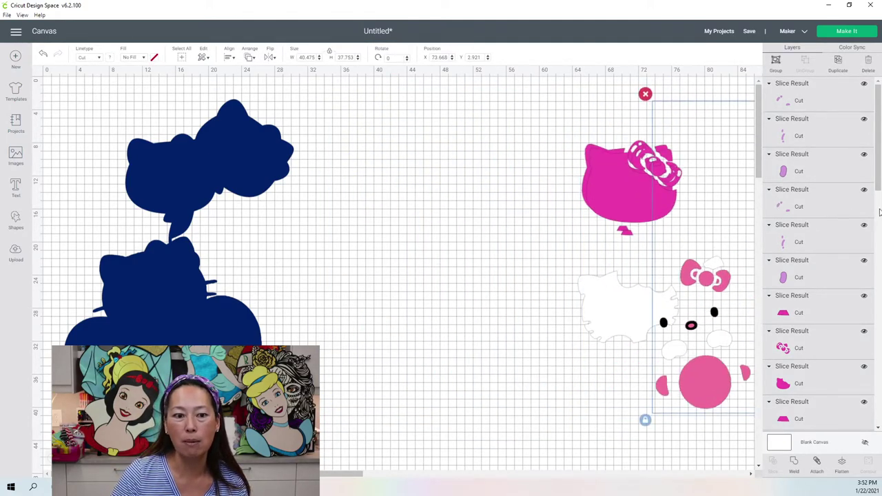
click(193, 160)
drag(286, 161, 319, 162)
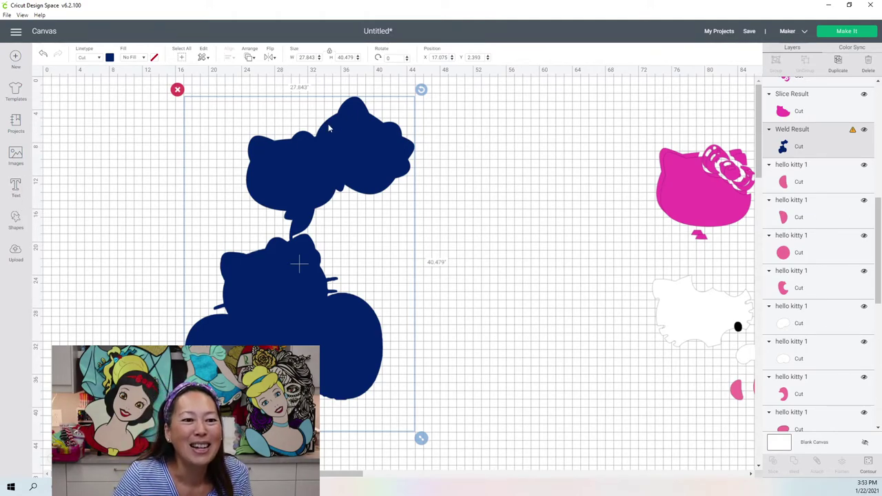
Step: Add a square shape and set its size to 11" by 11"
click(16, 220)
click(41, 154)
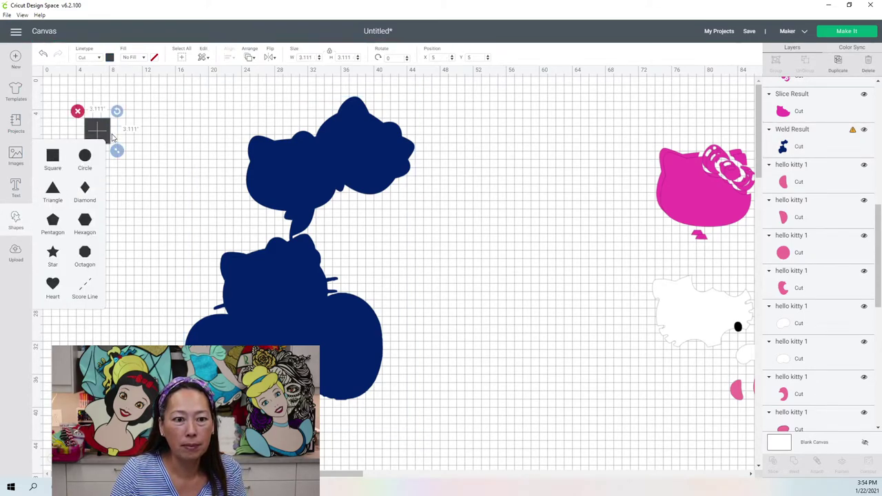
click(305, 57)
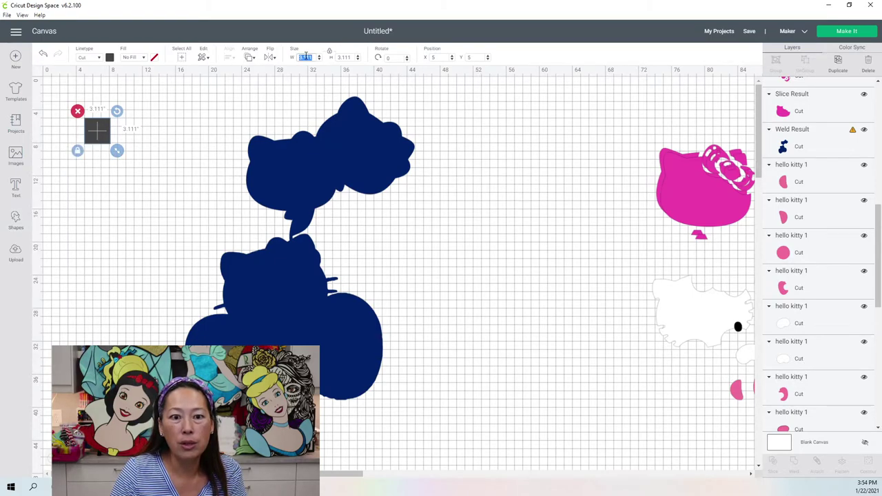
text(11)
key(Tab)
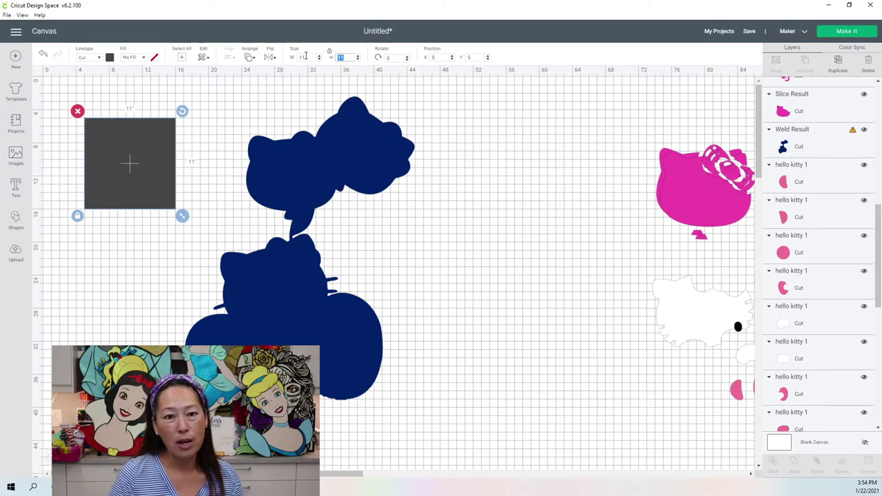
Step: Move the 11" square to position X 12, Y 2 beside the navy silhouette
click(354, 137)
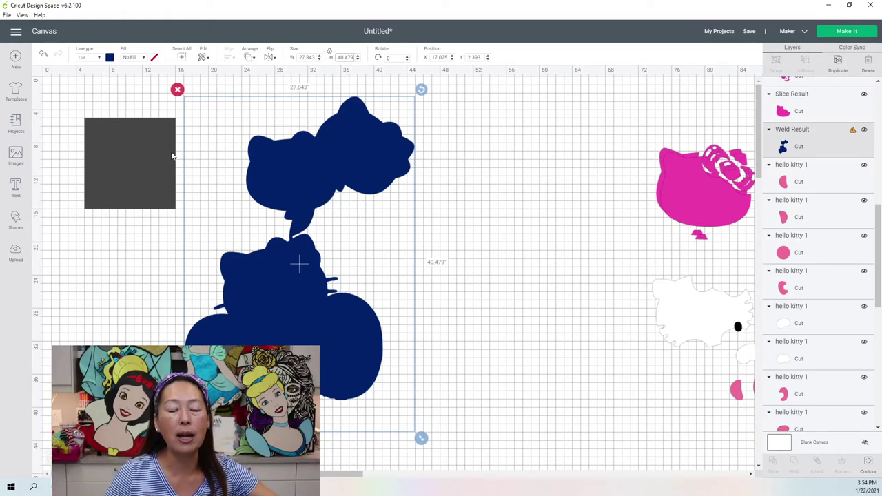
click(116, 166)
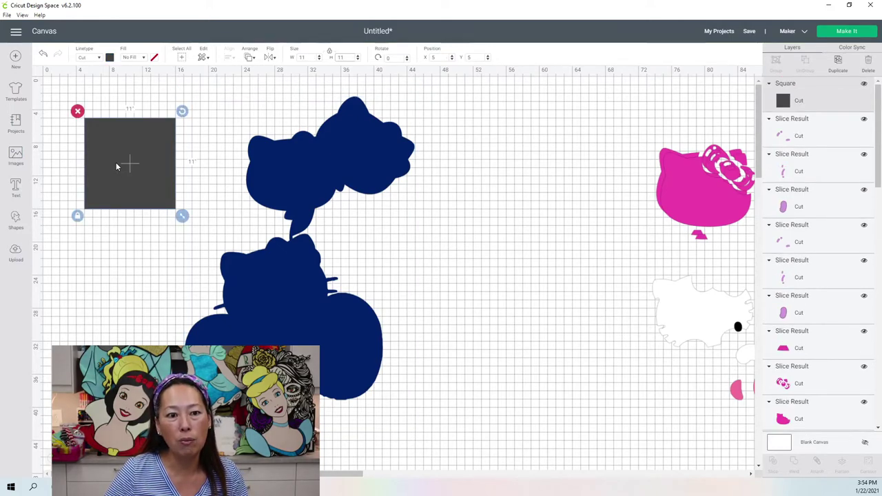
drag(116, 165, 192, 134)
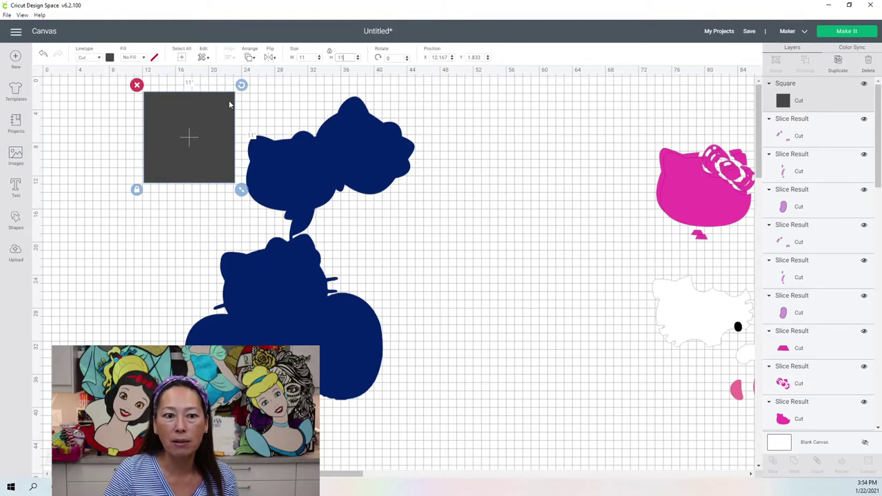
key(Return)
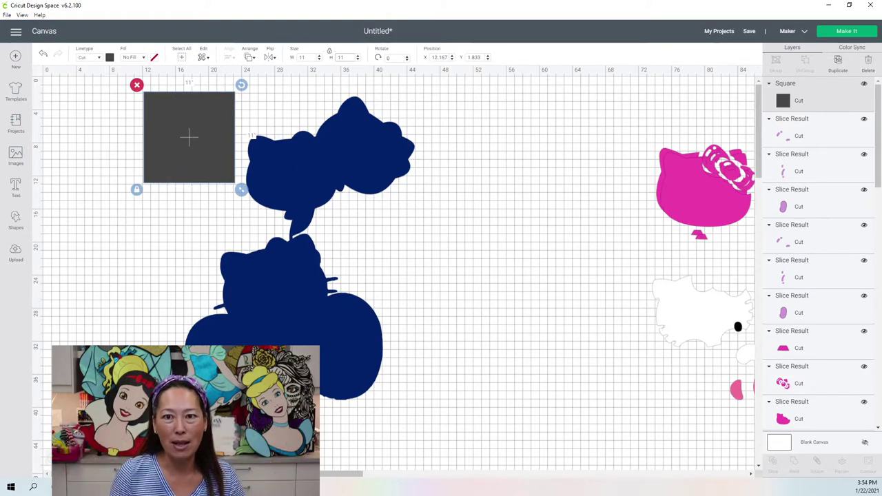
click(438, 58)
text(12)
key(Tab)
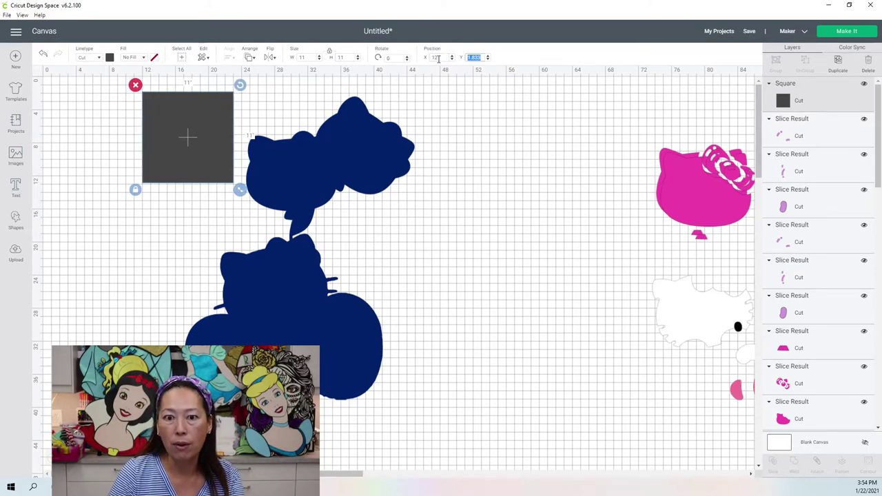
text(2)
key(Return)
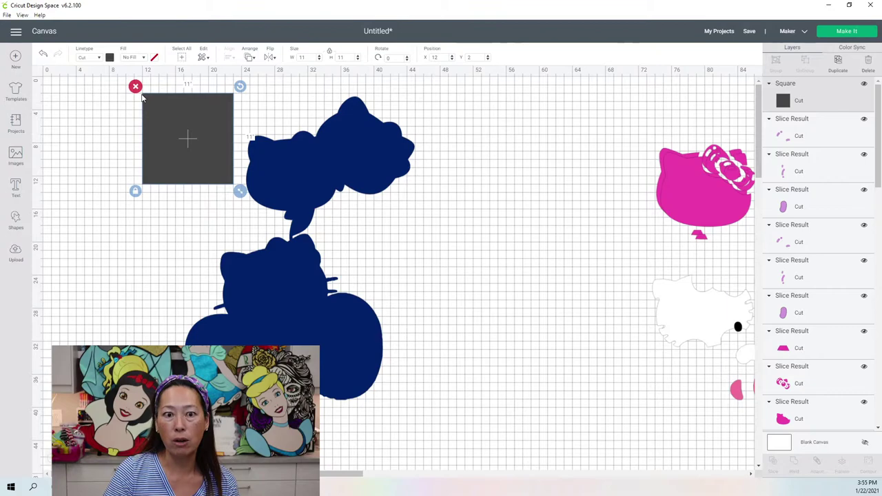
Step: Duplicate the 11" square and place the copy directly beside the first at X 23, Y 2
click(835, 62)
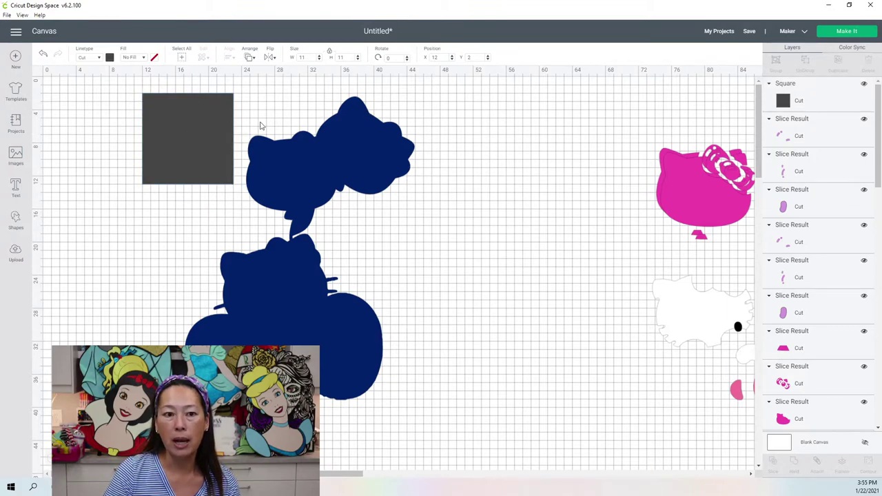
drag(210, 128, 299, 122)
click(442, 57)
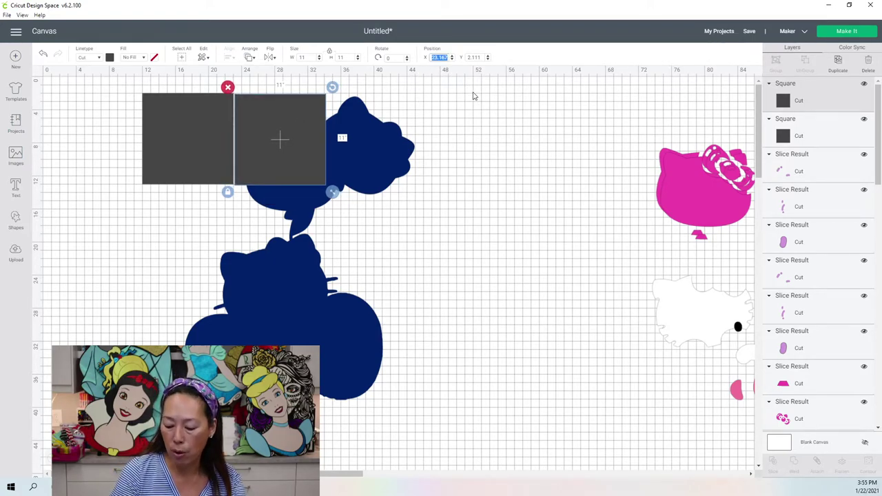
text(23)
key(Tab)
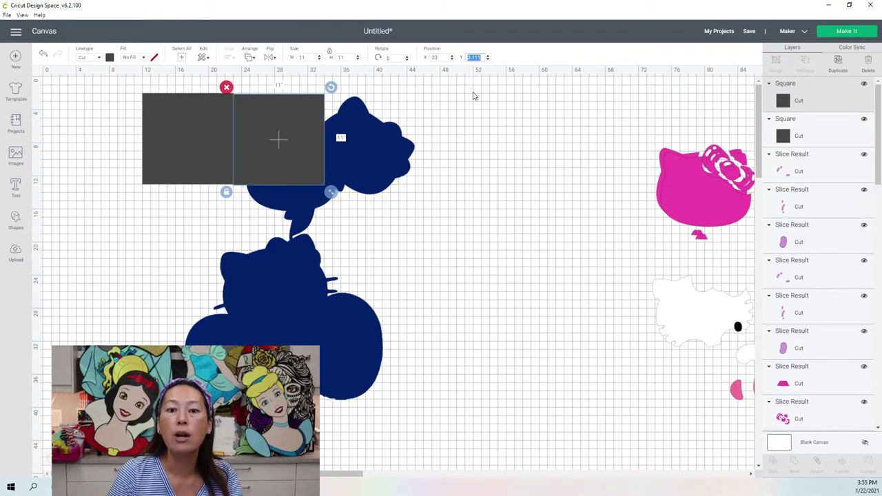
text(2)
key(Return)
Step: Duplicate the second square and place the copy at X 34, Y 2 to complete a row of three
click(836, 61)
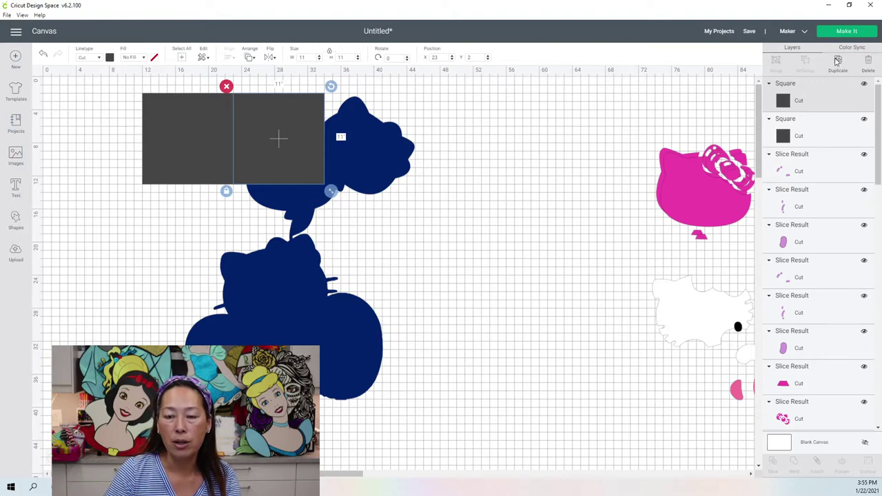
drag(320, 129, 382, 124)
click(439, 57)
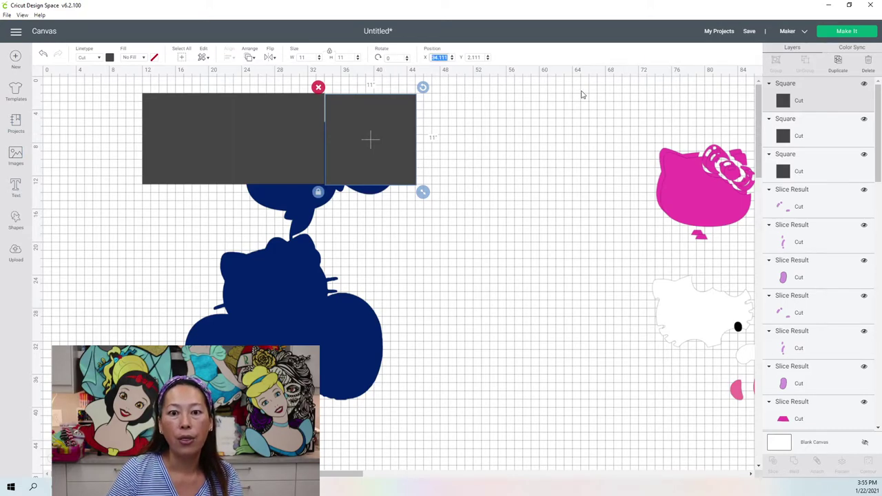
text(34)
key(Tab)
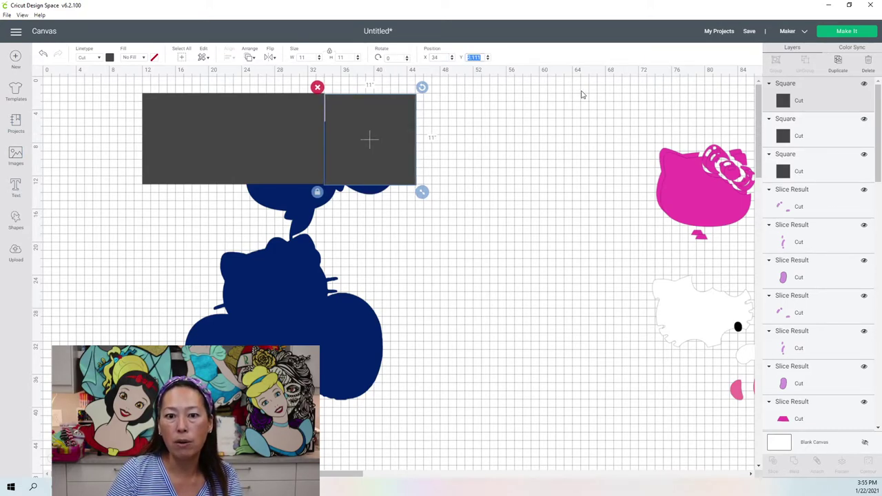
text(2)
key(Return)
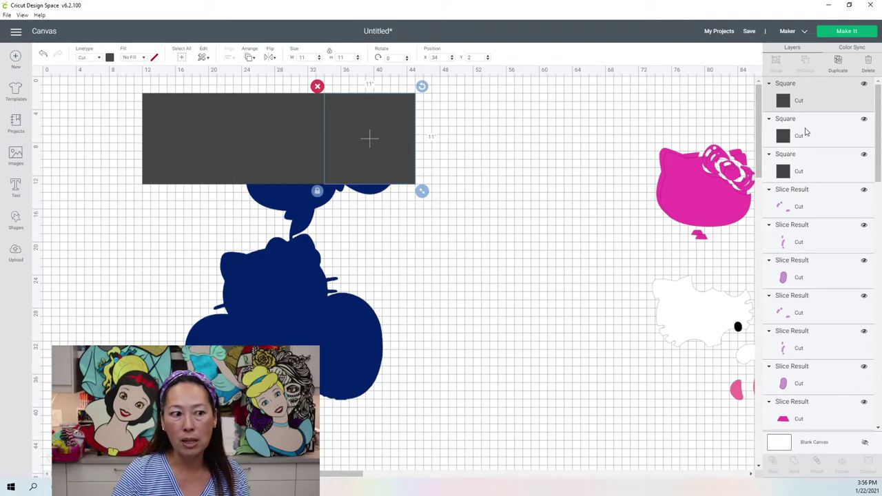
Step: Duplicate the row of three squares and place the copy directly beneath it at X 12, Y 13
shift+click(805, 176)
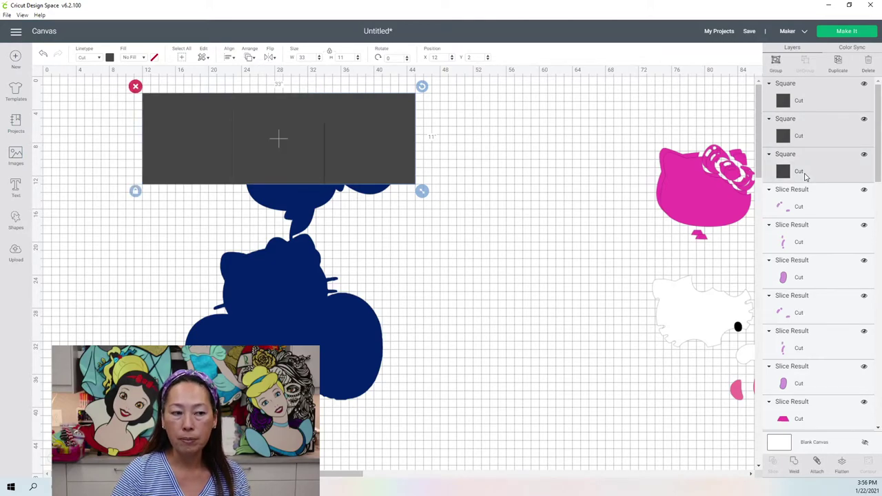
click(838, 62)
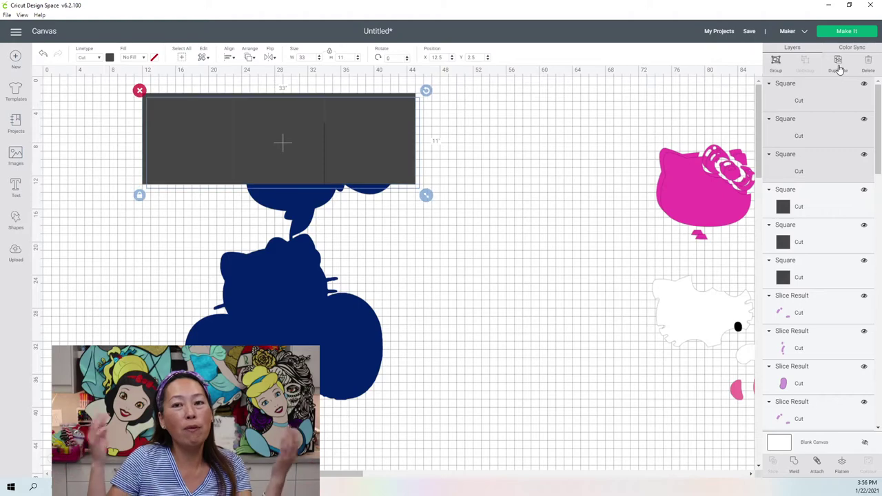
drag(373, 127, 368, 218)
click(438, 58)
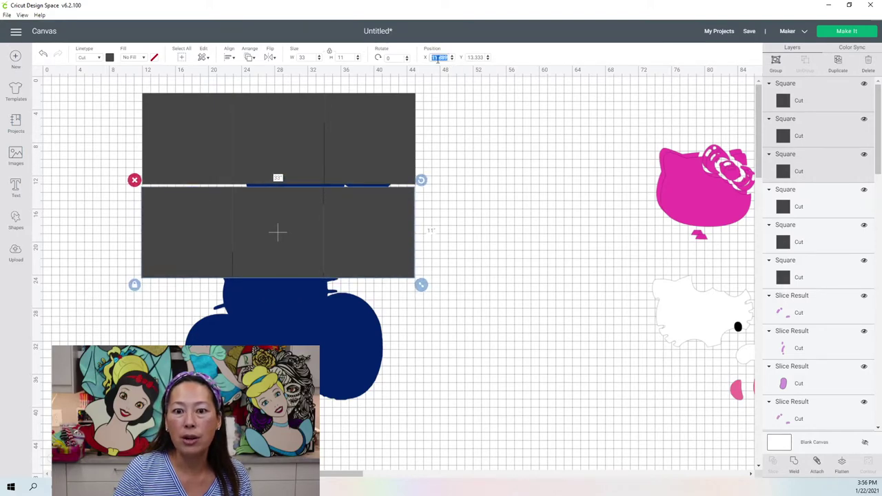
text(12)
key(Tab)
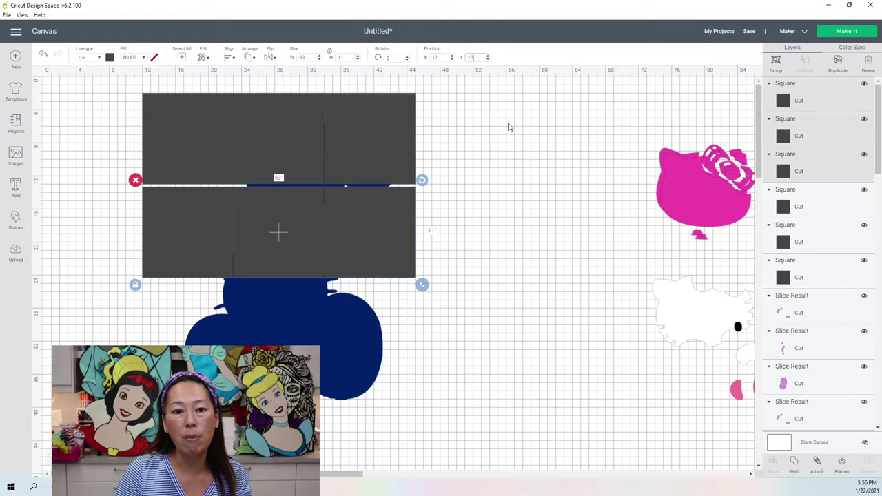
key(Return)
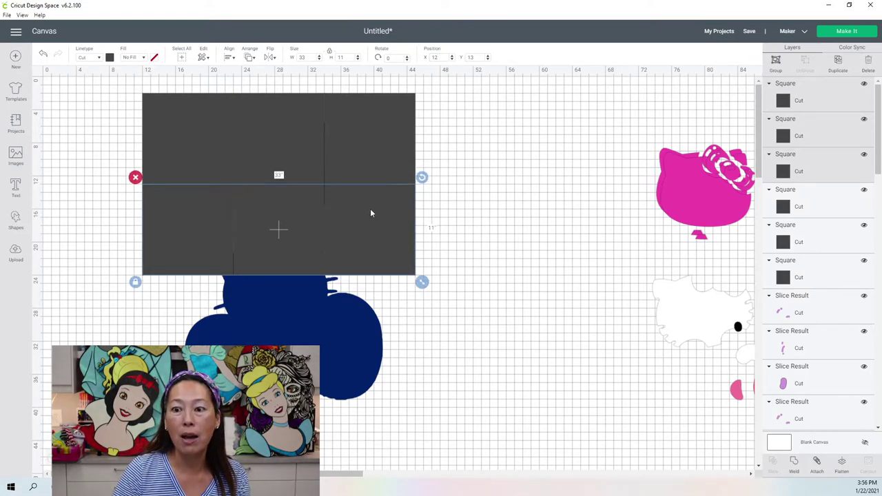
Step: Duplicate all six squares together and place the copied block beneath them at X 12, Y 24
shift+click(807, 206)
shift+click(808, 242)
shift+click(807, 277)
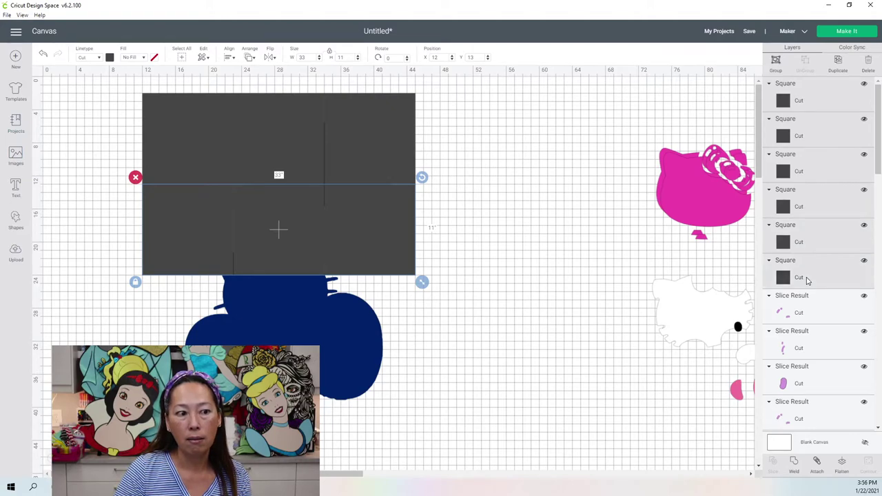
click(840, 67)
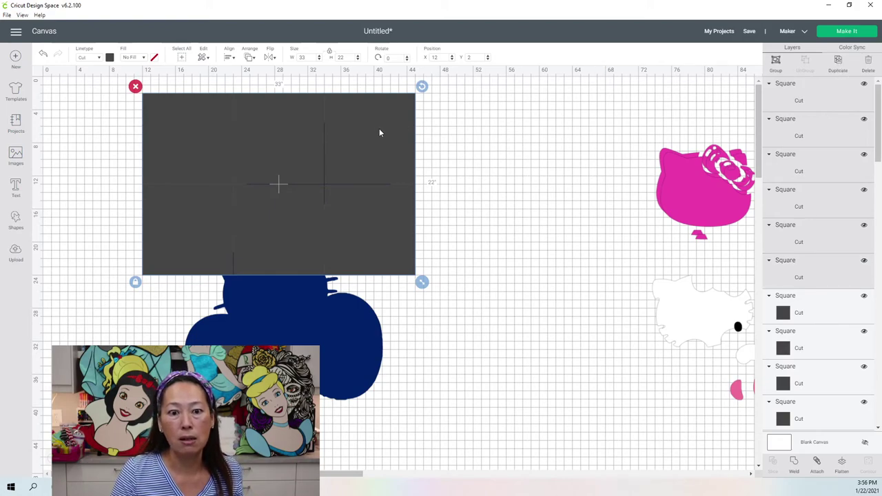
drag(398, 285, 369, 331)
click(440, 57)
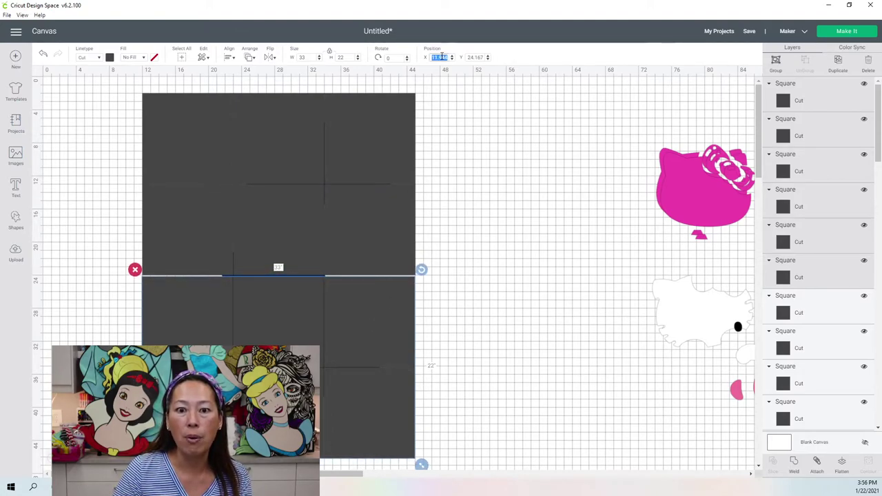
text(12)
key(Tab)
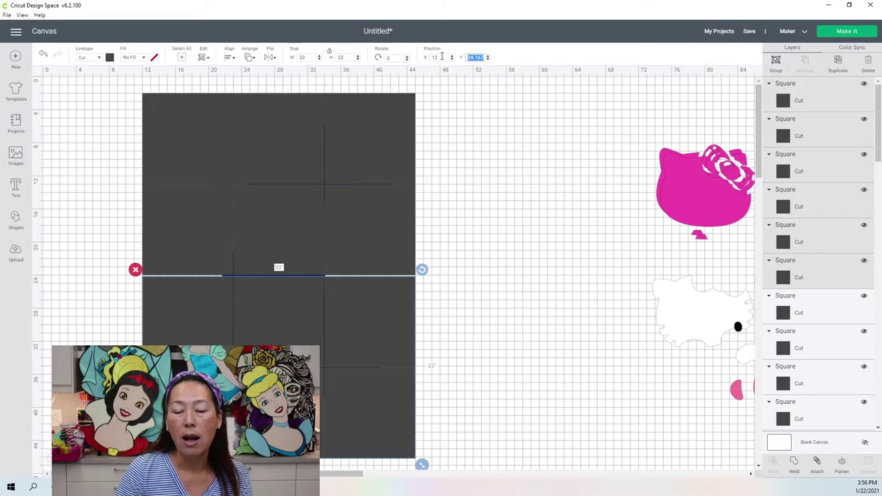
text(24)
key(Return)
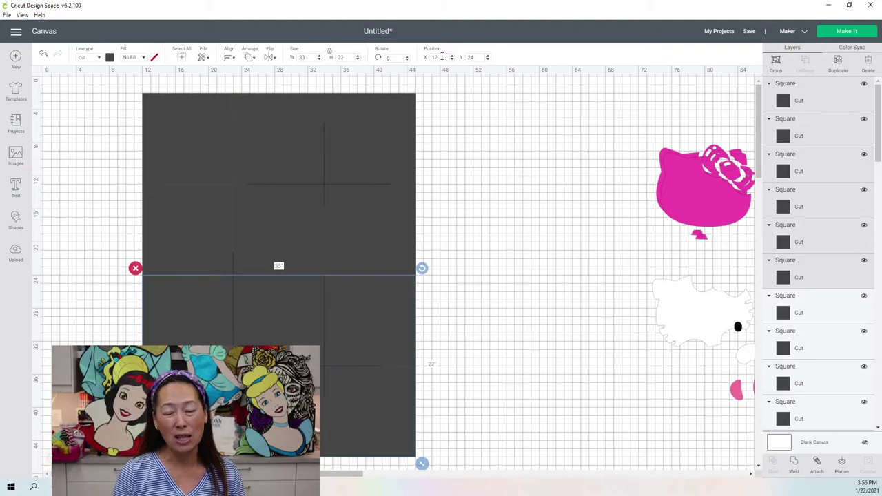
Step: Check the X and Y positions of individual squares in the tiled grid
click(164, 134)
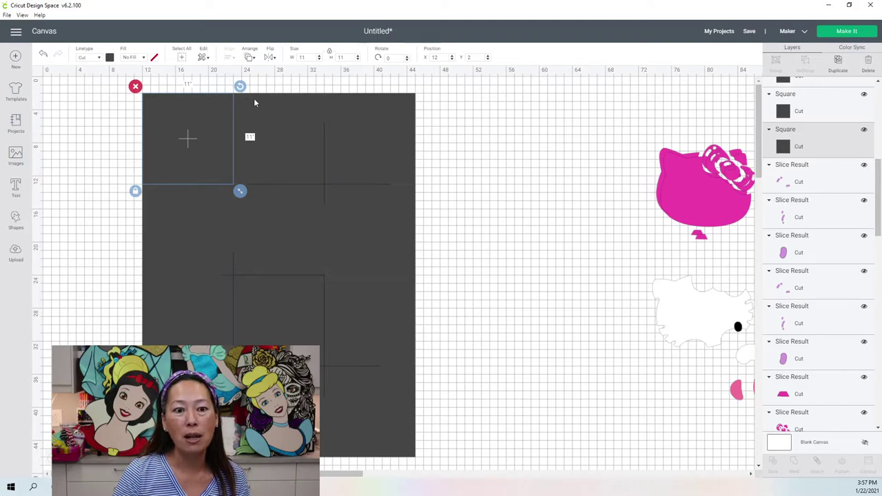
key(ctrl+d)
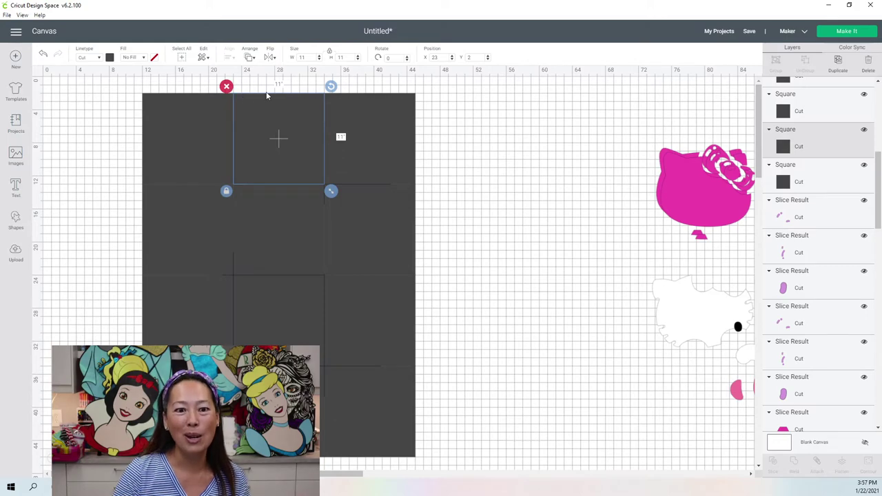
key(ctrl+d)
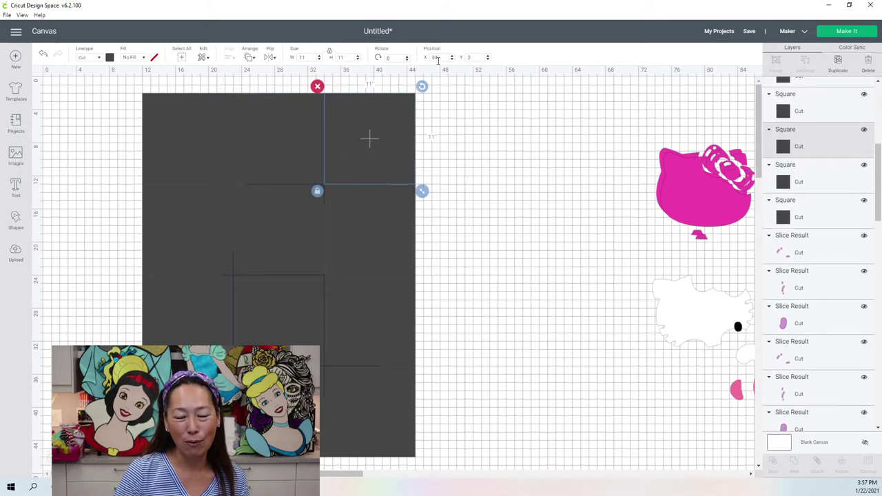
key(ctrl+z)
key(ctrl+z)
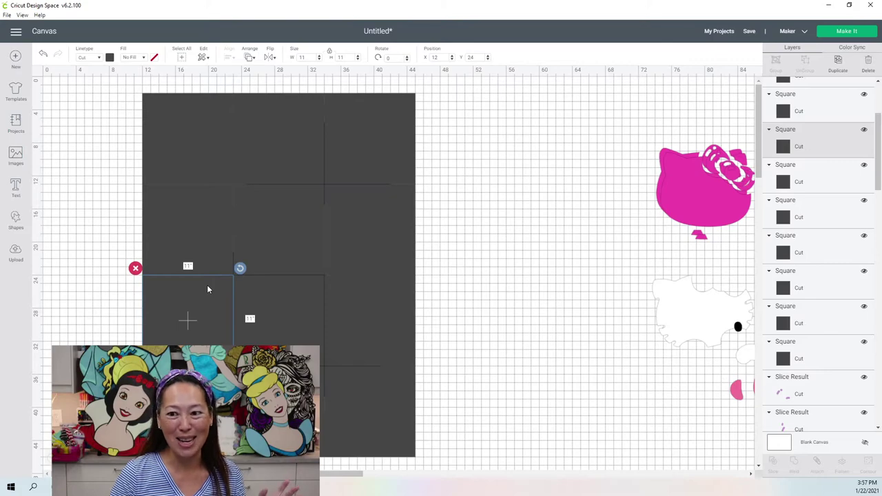
click(555, 187)
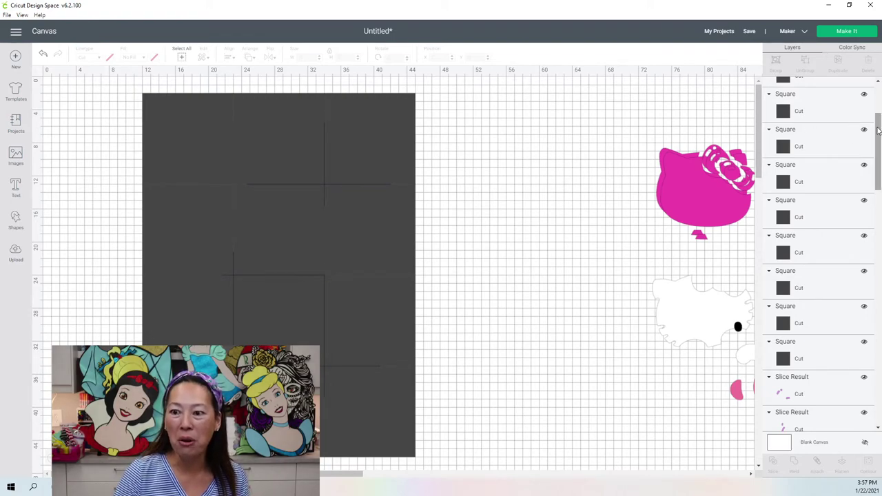
Step: Find the navy silhouette's Weld Result layer and send it to the front, above the square grid
drag(878, 130, 879, 297)
scroll(878, 298, up, 3)
scroll(879, 324, down, 3)
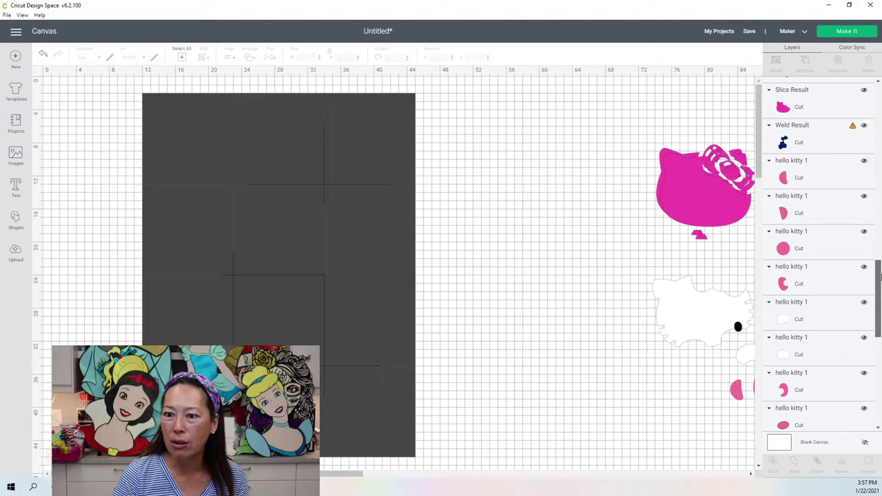
scroll(879, 353, up, 4)
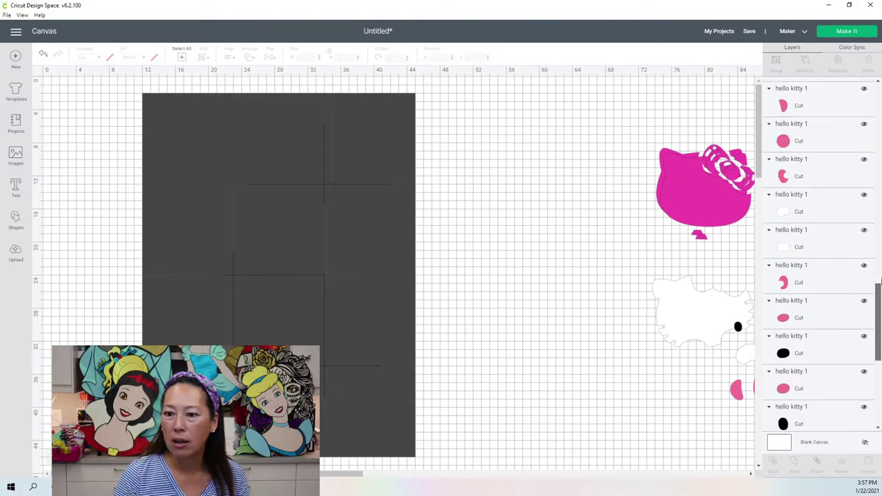
scroll(879, 269, up, 1)
click(826, 177)
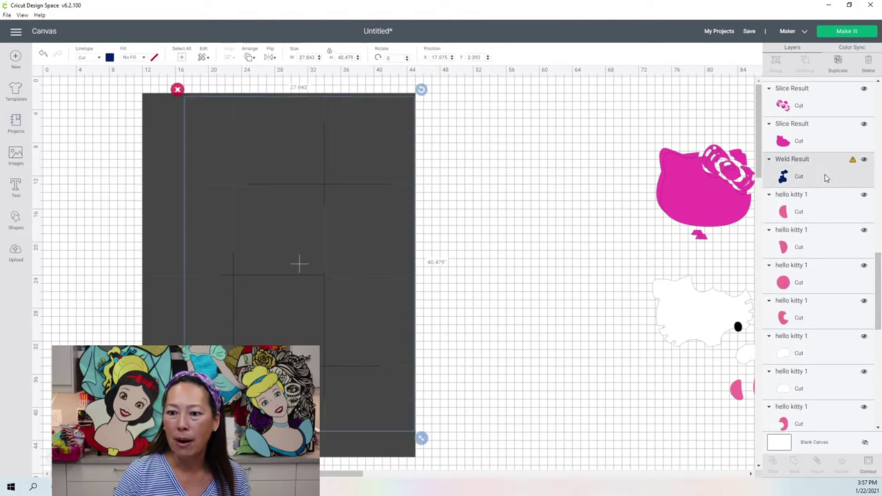
click(250, 61)
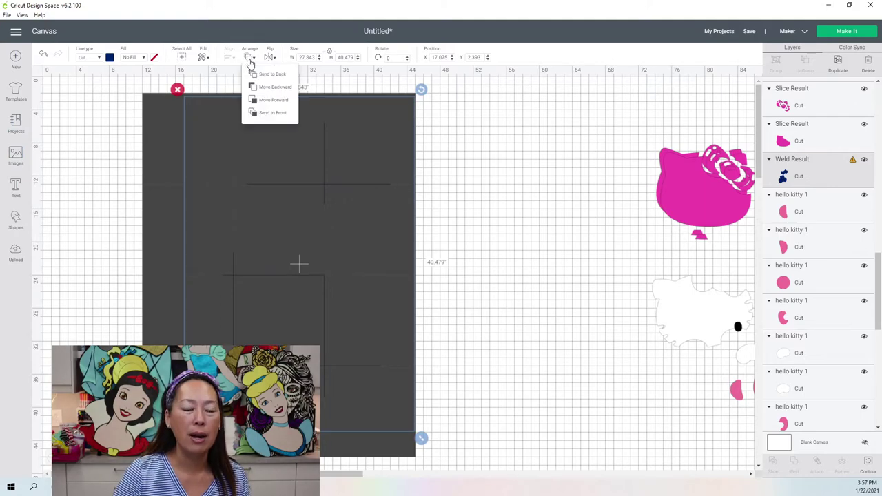
click(269, 114)
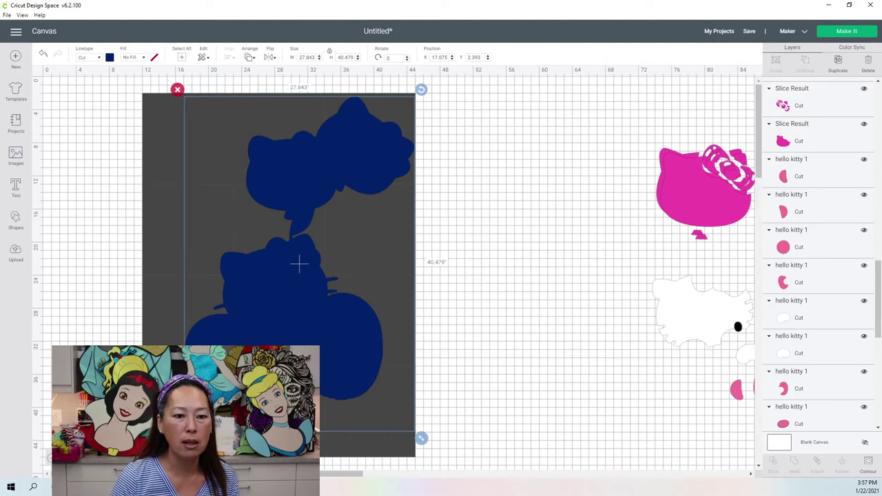
Step: Shift the navy silhouette left over the square grid to about X 15.2, Y 2.5, and check its fit against the grid lines
scroll(298, 263, up, 2)
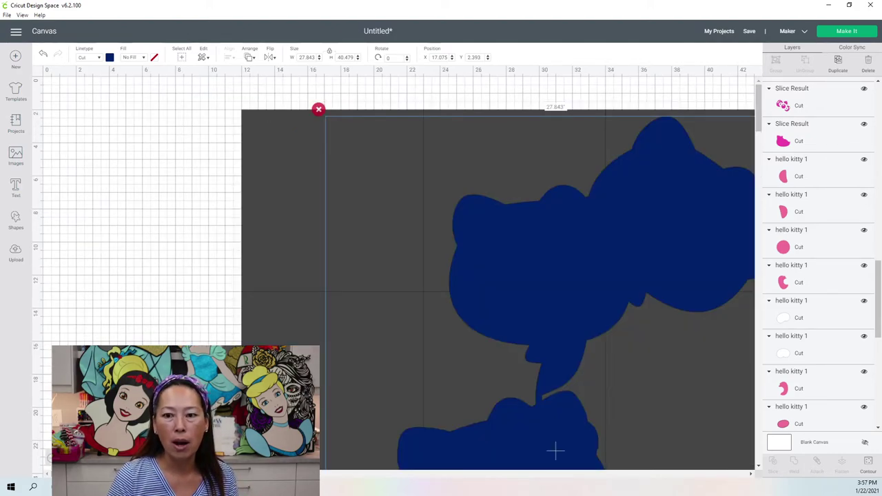
drag(502, 301, 484, 302)
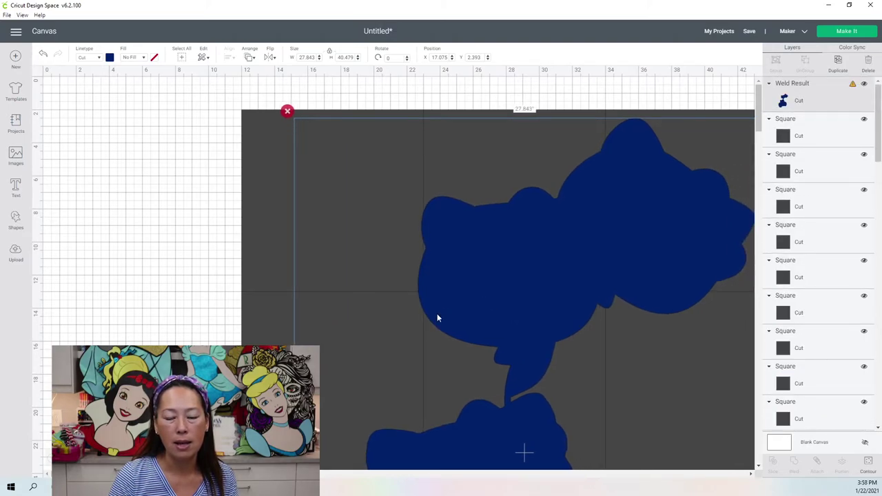
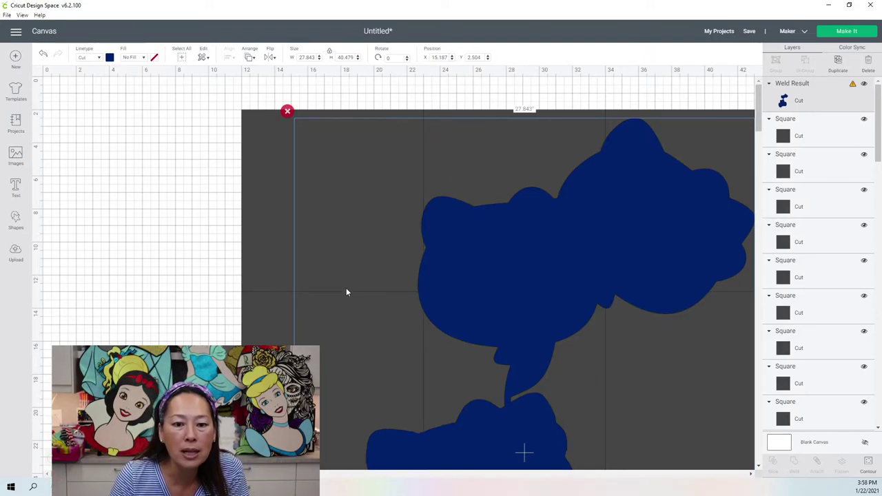
scroll(346, 287, down, 5)
scroll(401, 287, down, 8)
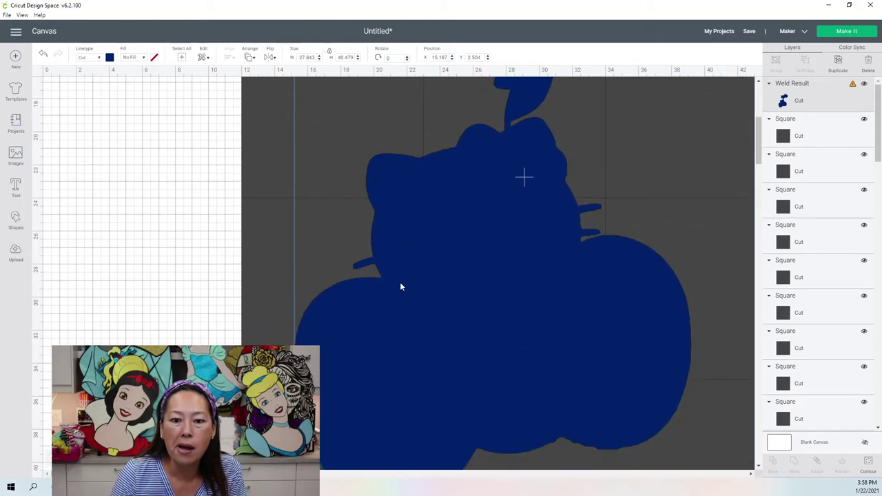
scroll(400, 285, up, 2)
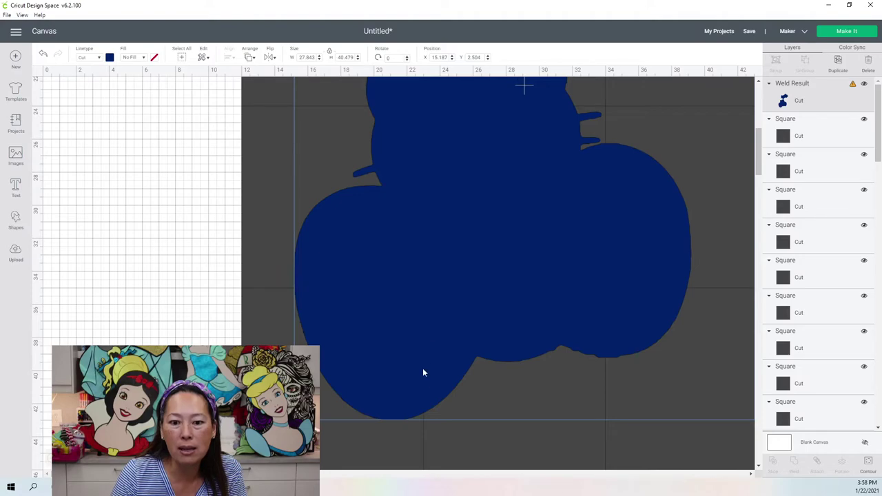
Step: Shift the navy silhouette down over the grid to about X 14.9, Y 4.9, and check where the grid lines cross it
drag(642, 292, 653, 337)
drag(655, 229, 655, 228)
drag(630, 278, 620, 321)
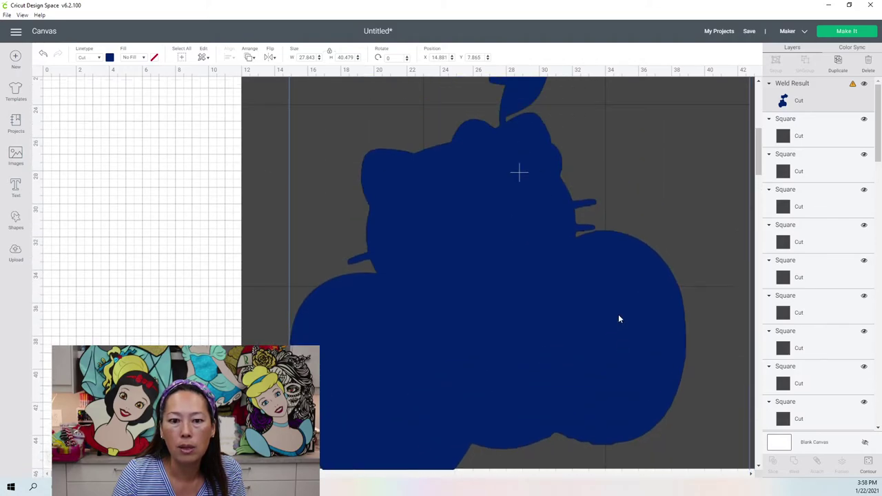
drag(619, 314, 618, 286)
scroll(618, 290, down, 4)
drag(610, 248, 610, 222)
scroll(610, 222, up, 5)
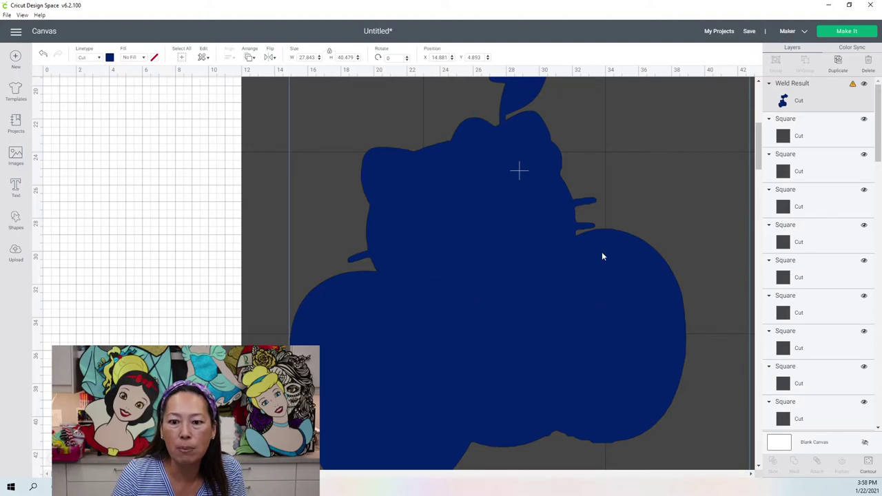
scroll(601, 254, up, 4)
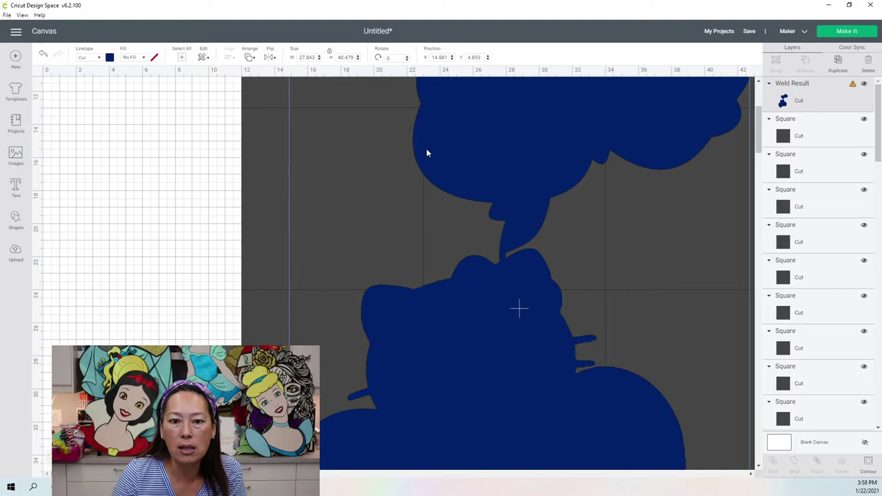
Step: Reposition the navy silhouette over the square grid to about X 15.4, Y 5.4, and check the fit along the grid's lower edge
drag(462, 140, 476, 144)
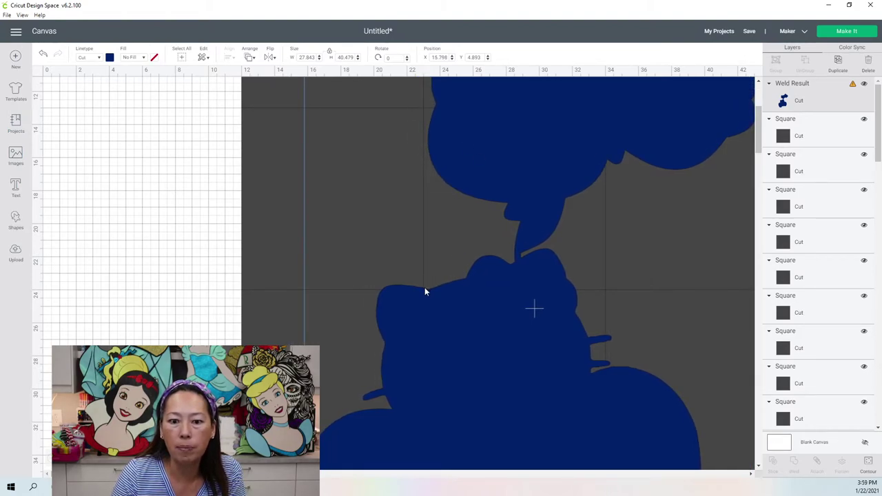
drag(425, 301, 425, 311)
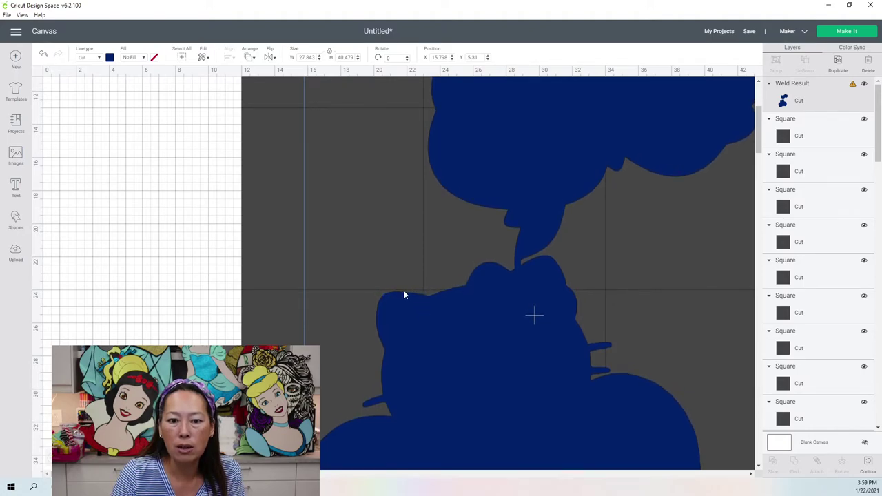
scroll(425, 288, down, 4)
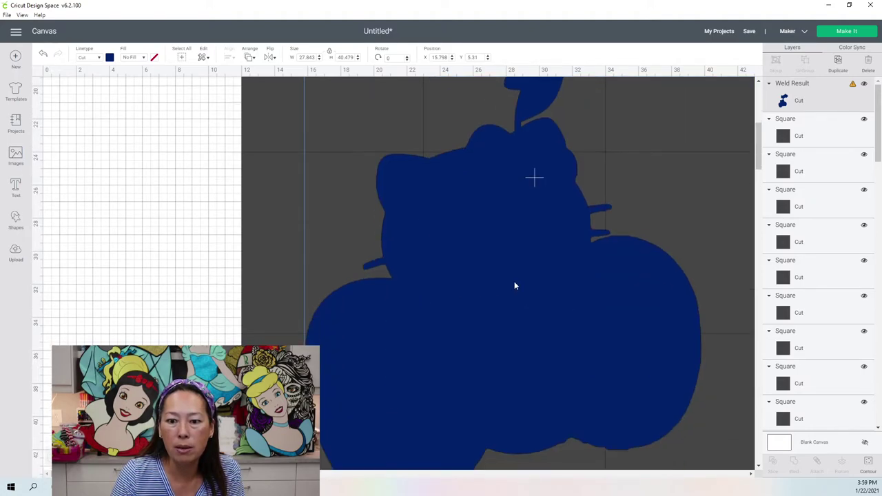
drag(546, 239, 539, 238)
scroll(539, 246, down, 4)
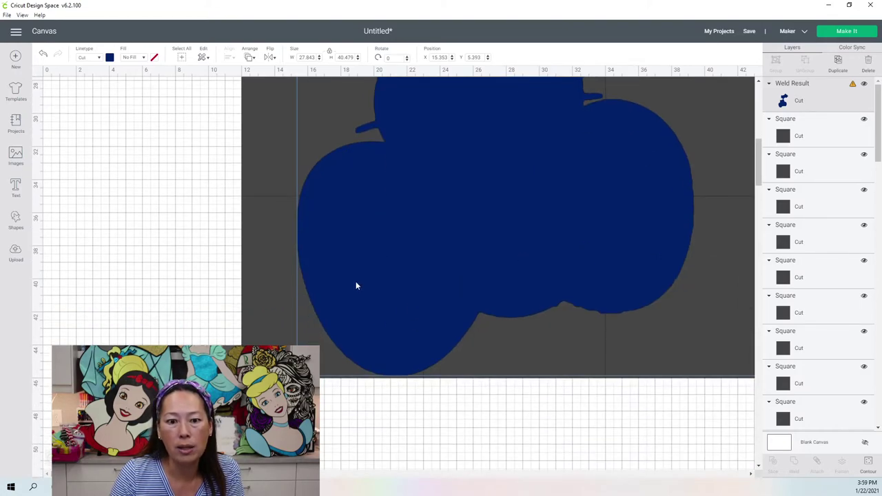
Step: Nudge the navy silhouette right to about X 15.6 so the upper head clears the grid line, and check the whole layout
scroll(481, 216, up, 4)
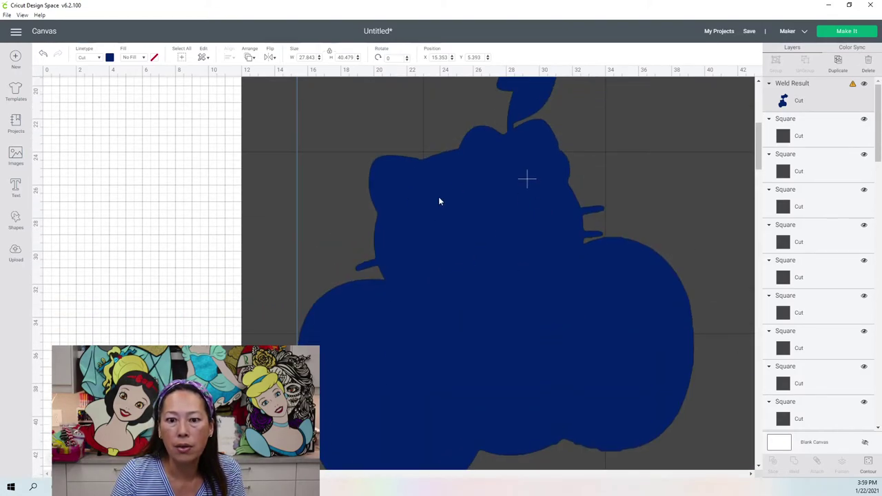
scroll(438, 199, up, 1)
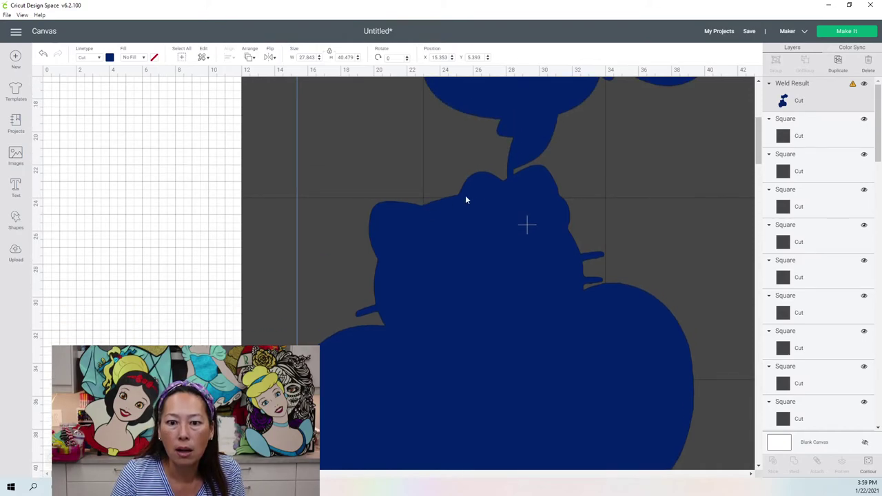
scroll(564, 198, up, 4)
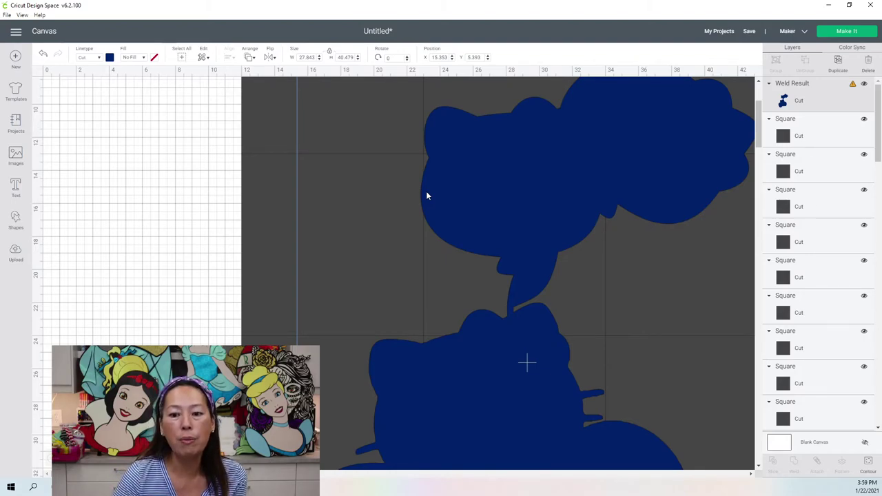
drag(439, 181, 443, 181)
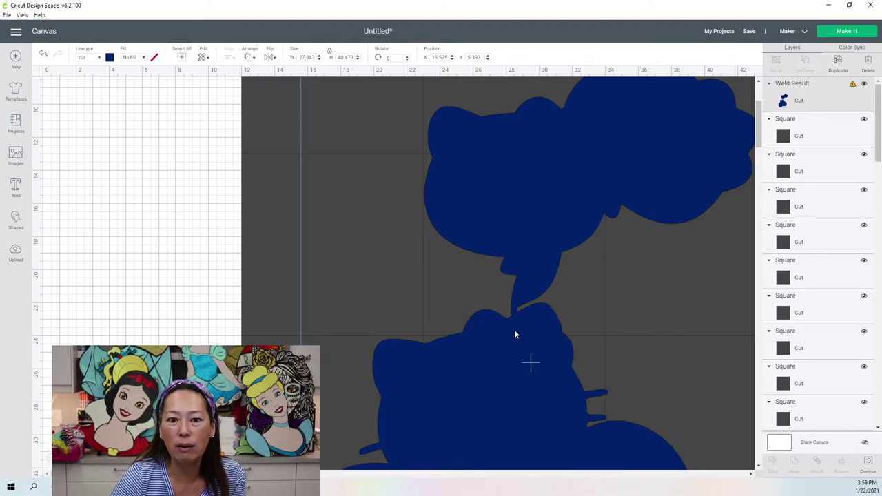
scroll(514, 334, up, 2)
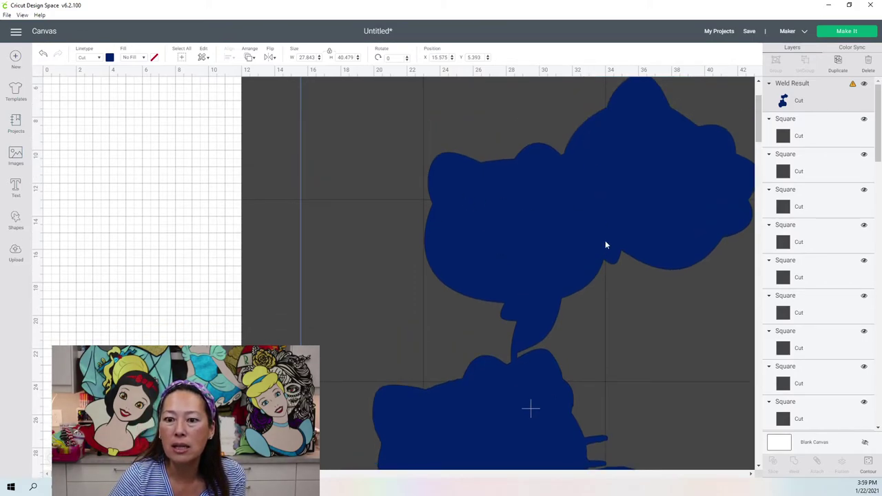
drag(530, 409, 469, 410)
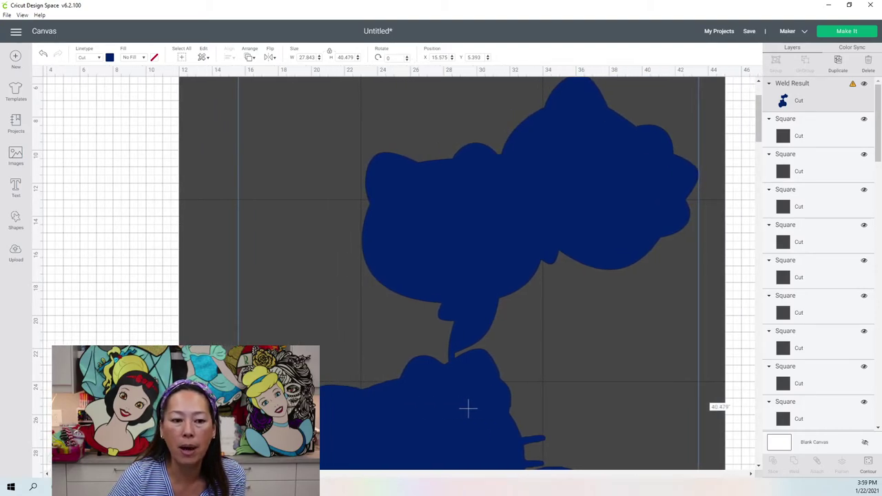
click(49, 460)
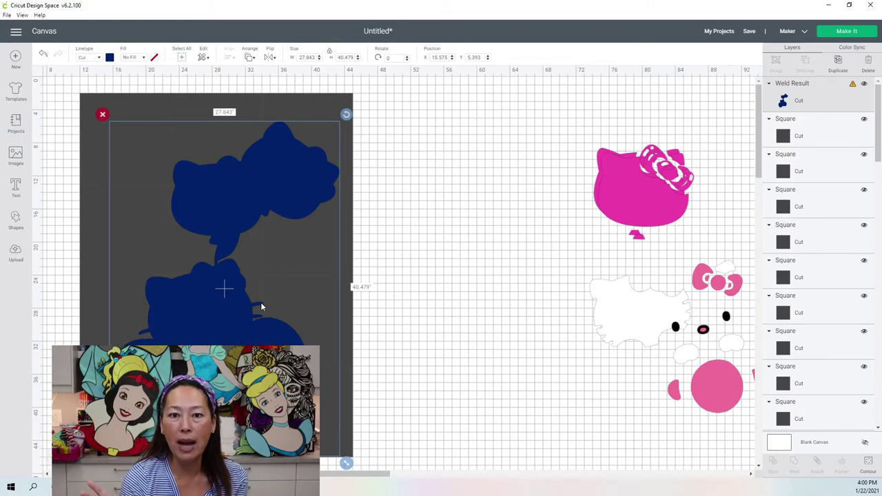
Step: Delete the upper two squares of the grid's left column, which the navy silhouette does not cover
click(413, 161)
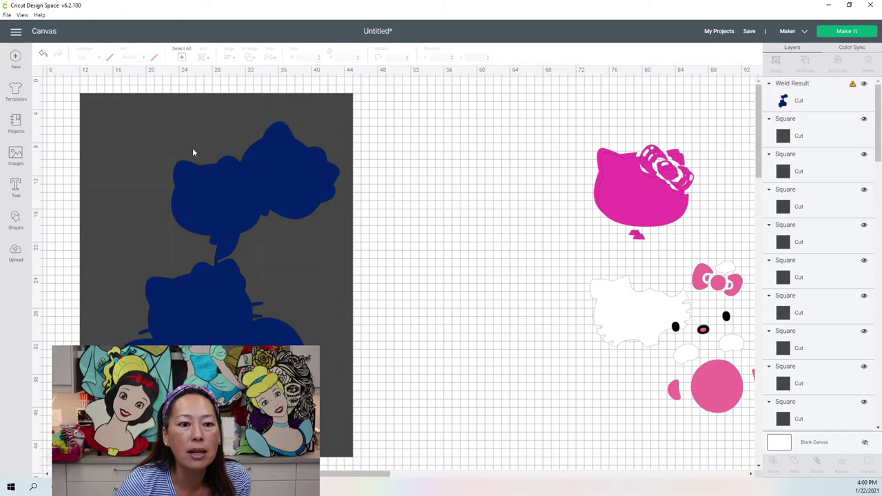
click(140, 132)
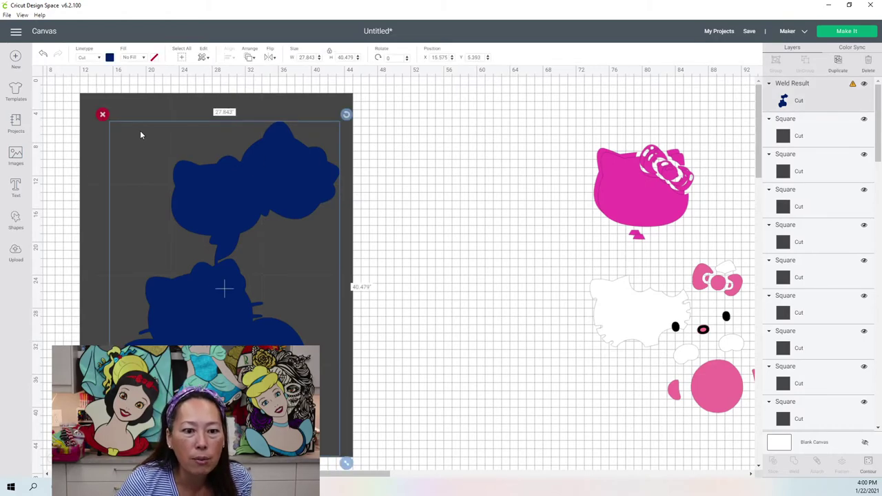
click(119, 107)
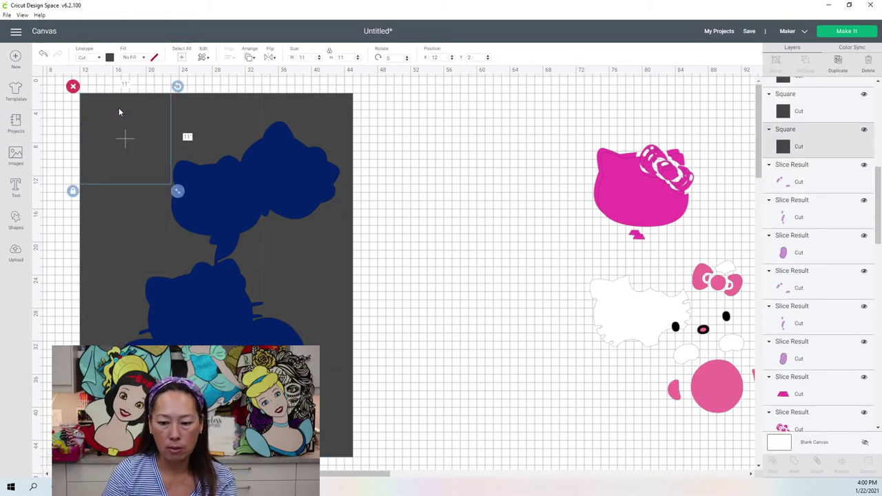
key(Delete)
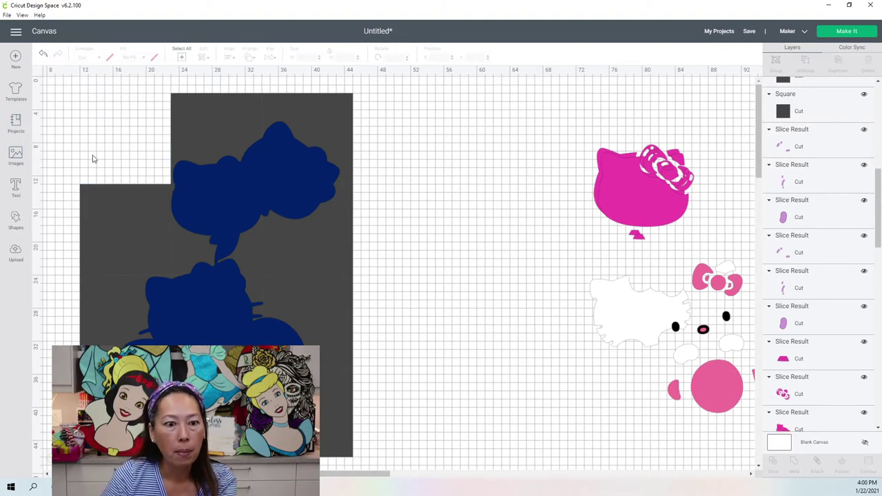
click(95, 219)
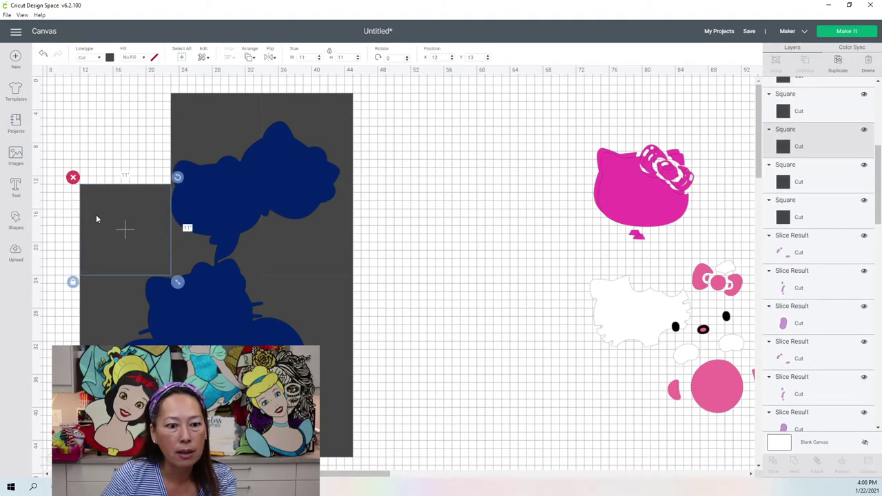
key(Delete)
scroll(327, 279, down, 3)
scroll(327, 279, up, 1)
scroll(328, 282, up, 2)
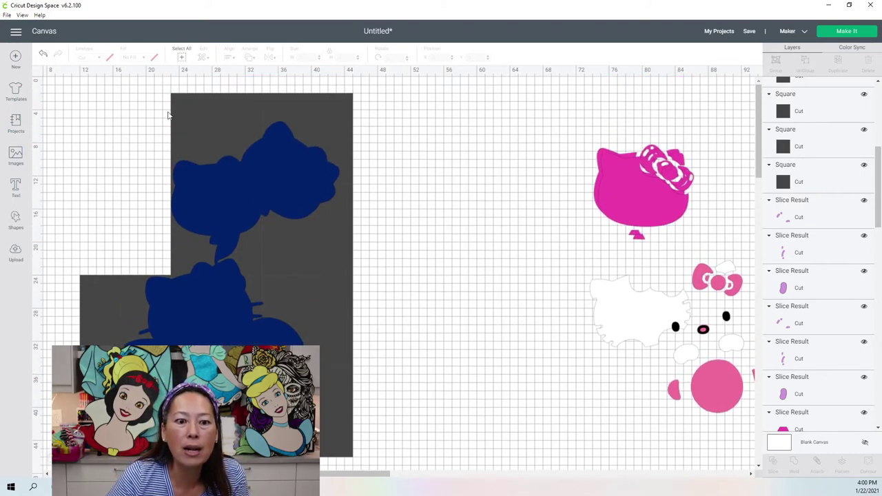
Step: Slice the navy silhouette with each of the four squares in the grid's right column, one square at a time from top to bottom
drag(386, 155, 301, 162)
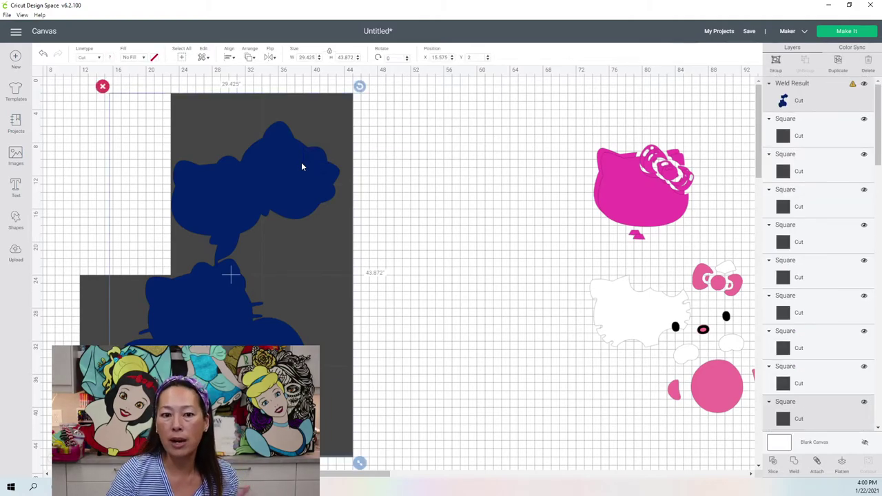
click(772, 463)
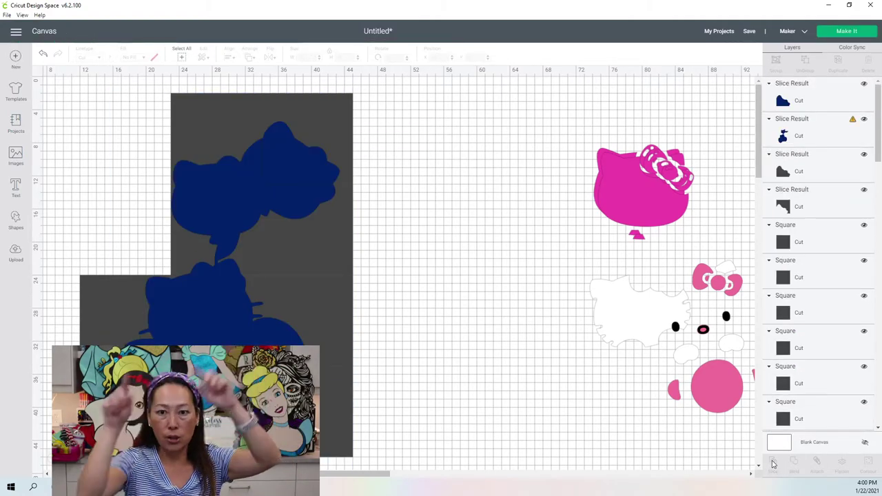
drag(383, 206, 297, 225)
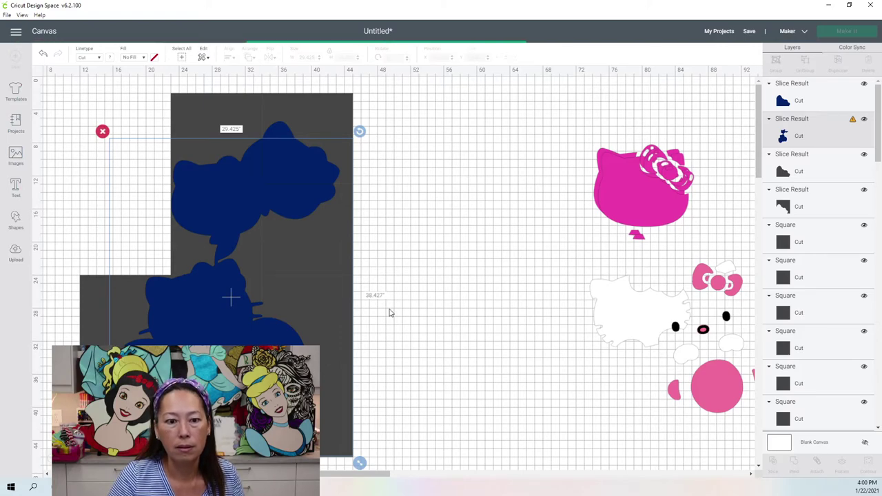
key(Delete)
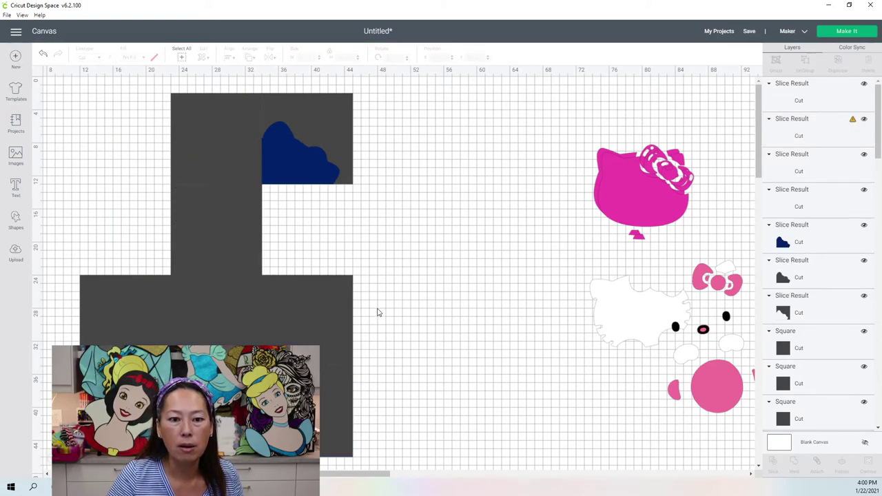
drag(386, 297, 291, 354)
click(773, 463)
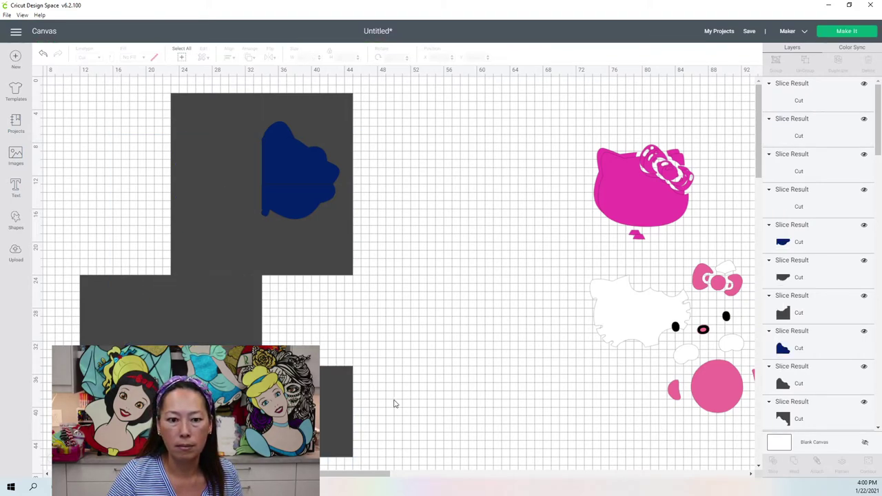
drag(387, 386, 640, 485)
click(774, 464)
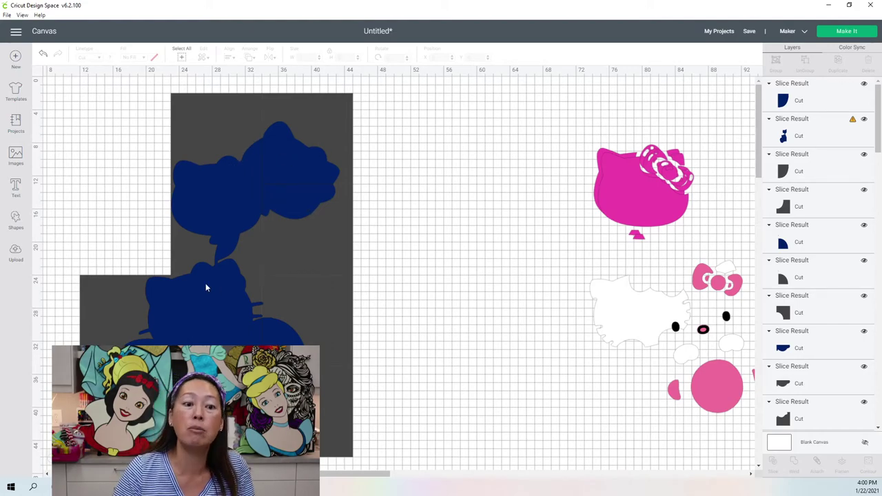
Step: Move the two sliced navy bow pieces and the quarter-round third-row piece onto the empty canvas between the grid and the pink designs
drag(313, 167, 489, 172)
drag(308, 206, 494, 212)
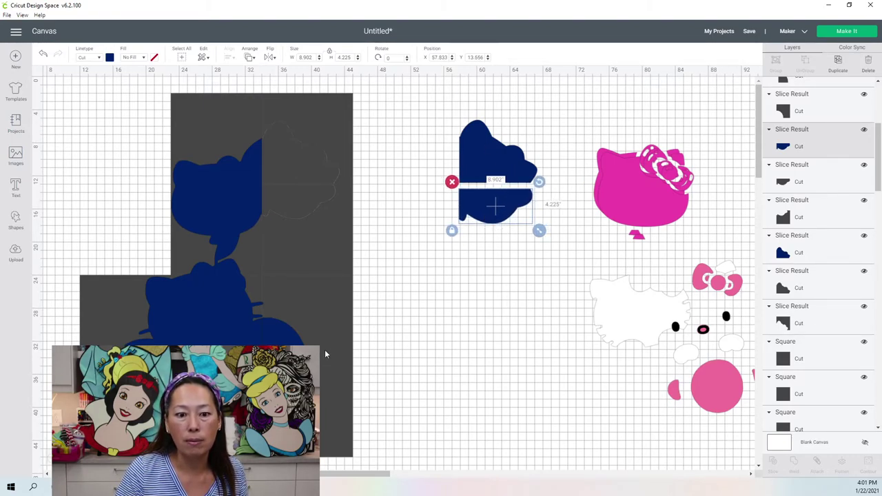
click(280, 341)
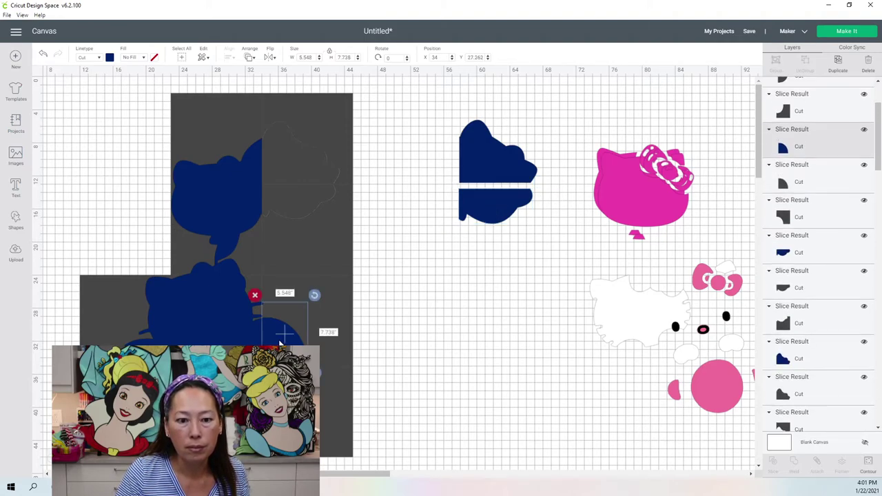
drag(440, 342, 510, 342)
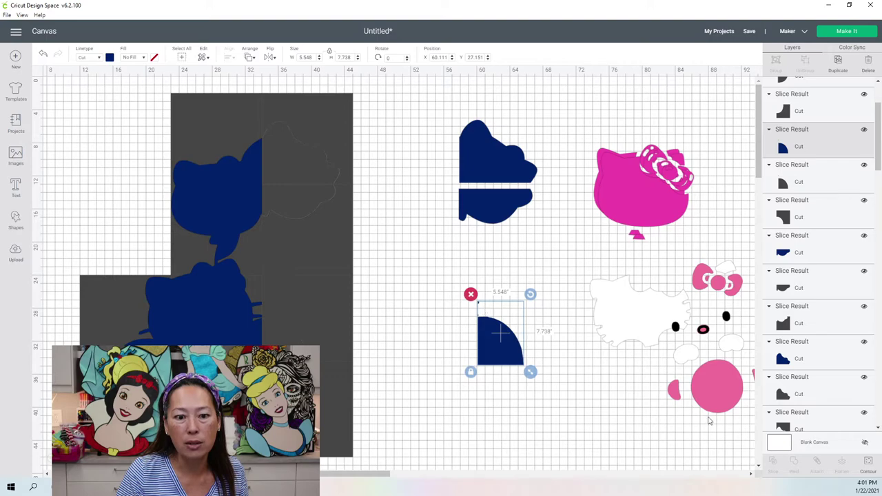
Step: Hide the two small whisker-tip contours on the quarter-round navy piece
click(867, 461)
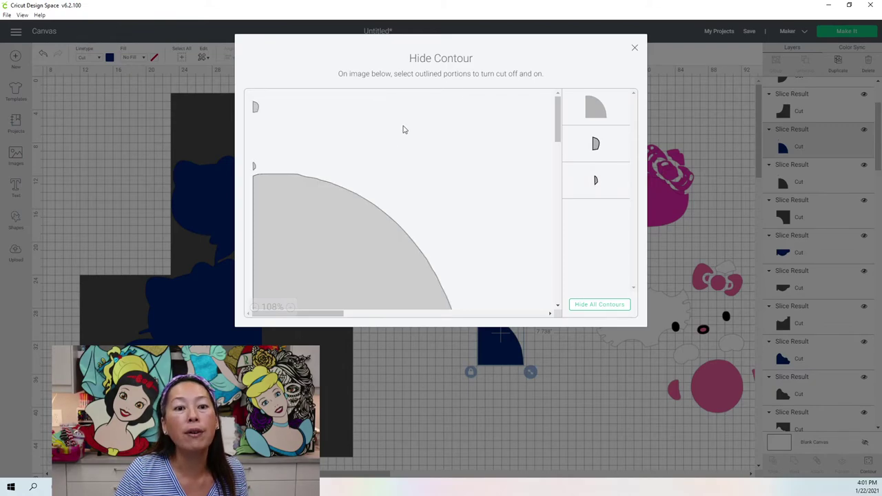
click(590, 147)
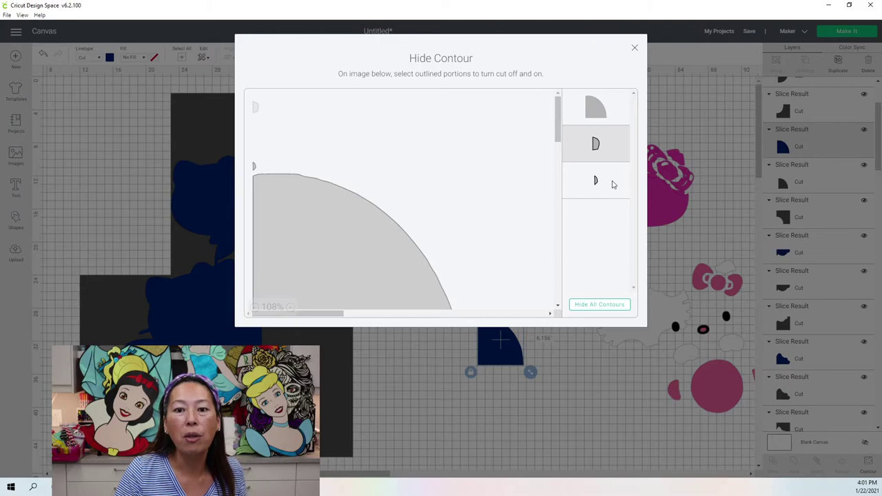
click(613, 184)
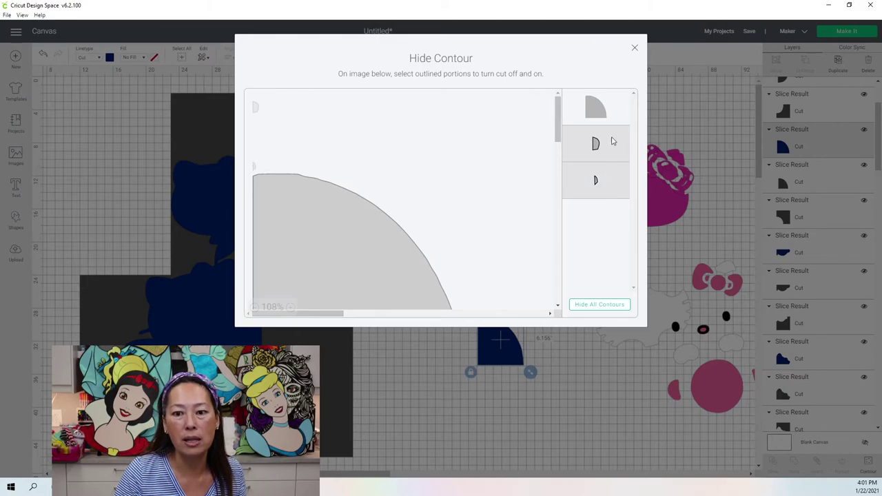
click(635, 50)
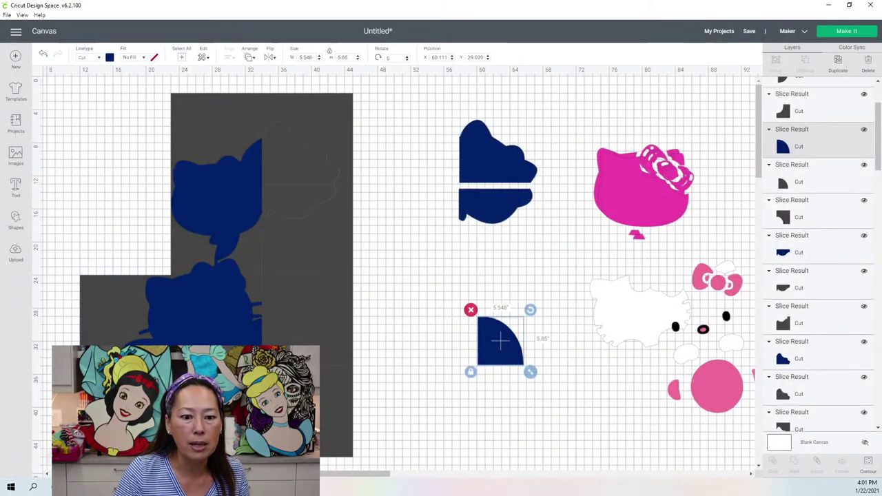
Step: Place the right column's bottom navy piece under the quarter-round piece, and delete the gray slice leftovers in that column
click(323, 408)
drag(378, 411, 494, 412)
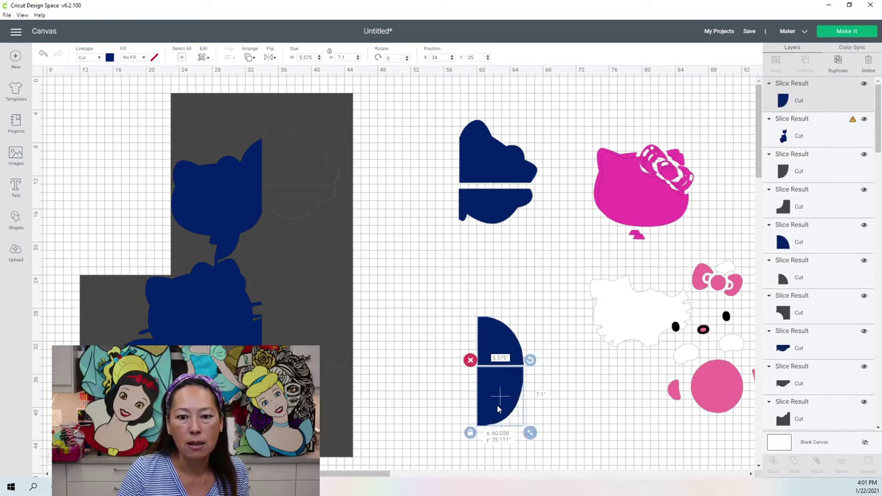
click(279, 85)
drag(278, 80, 351, 466)
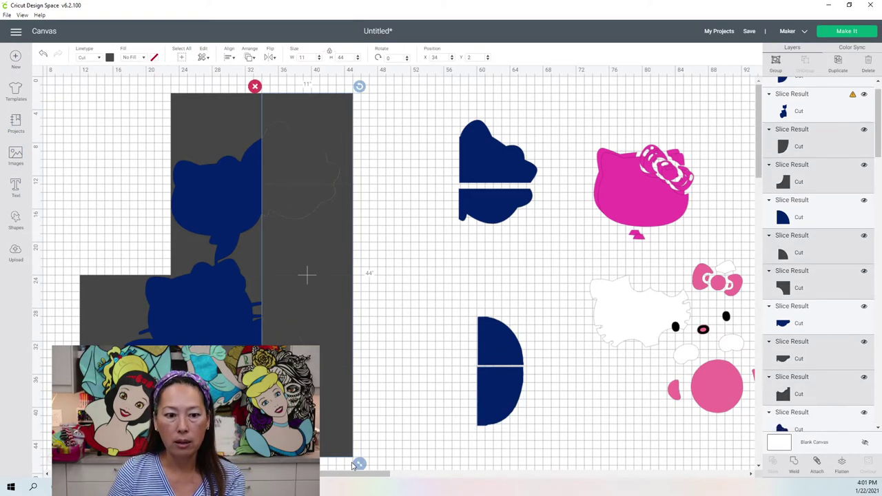
key(Delete)
Step: Slice the remaining navy silhouette with the top square of the middle column
scroll(330, 427, down, 2)
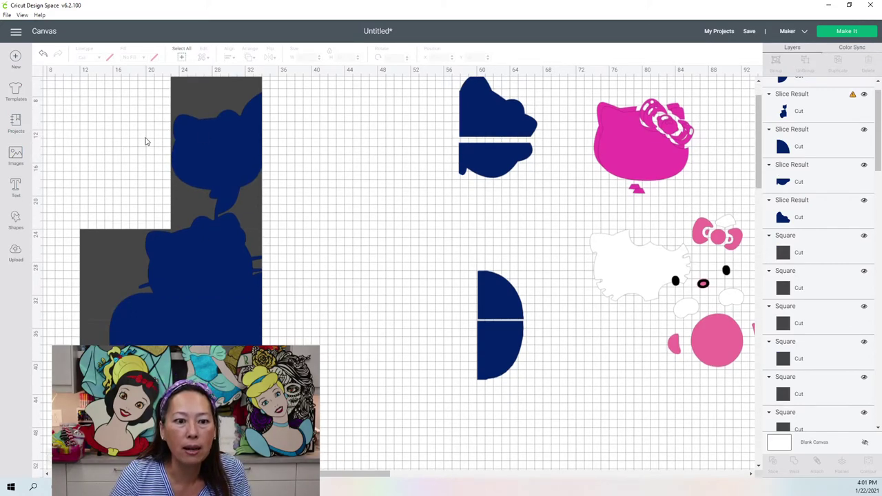
scroll(146, 141, up, 2)
drag(129, 100, 288, 145)
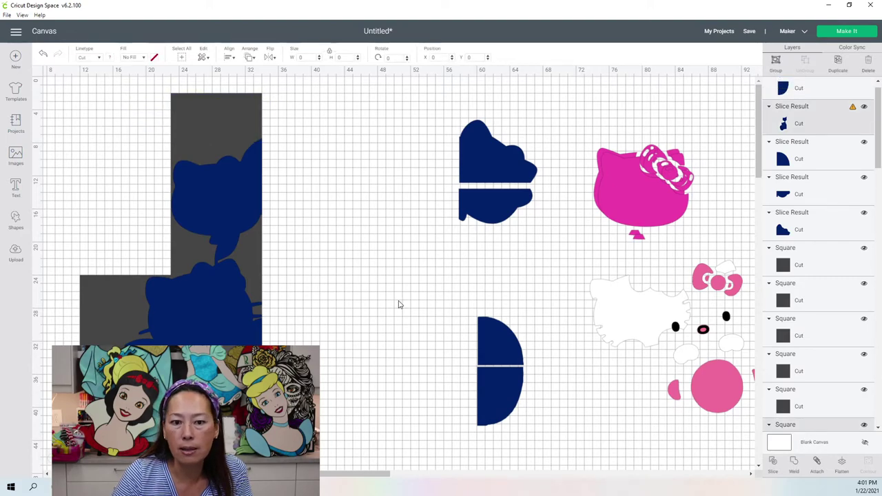
click(770, 461)
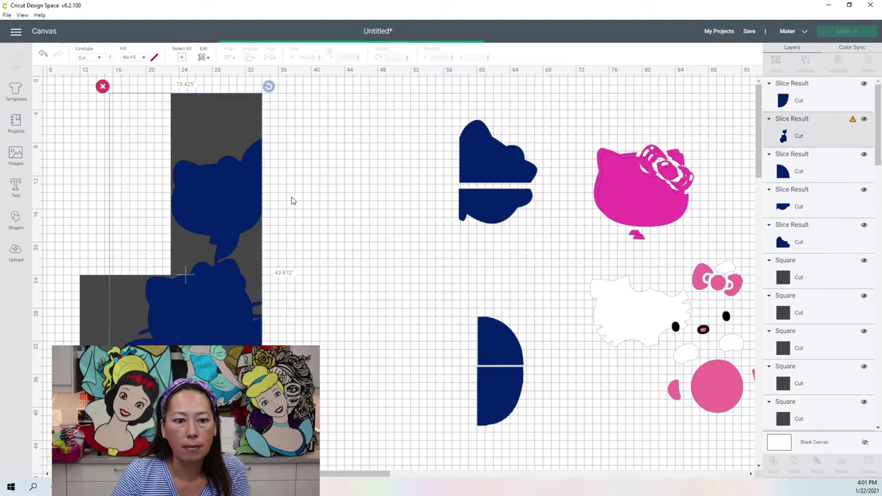
Step: Slice the remaining navy silhouette with the middle column's second square and with both remaining third-row squares
drag(298, 221, 216, 231)
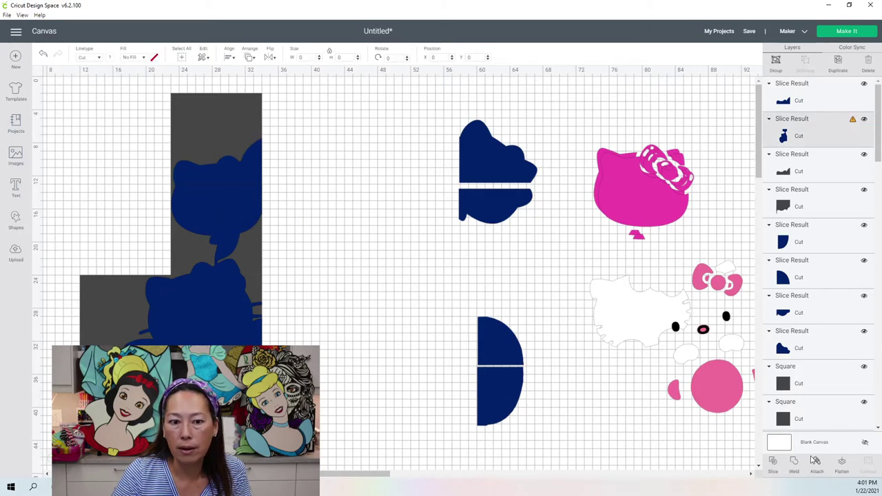
click(774, 465)
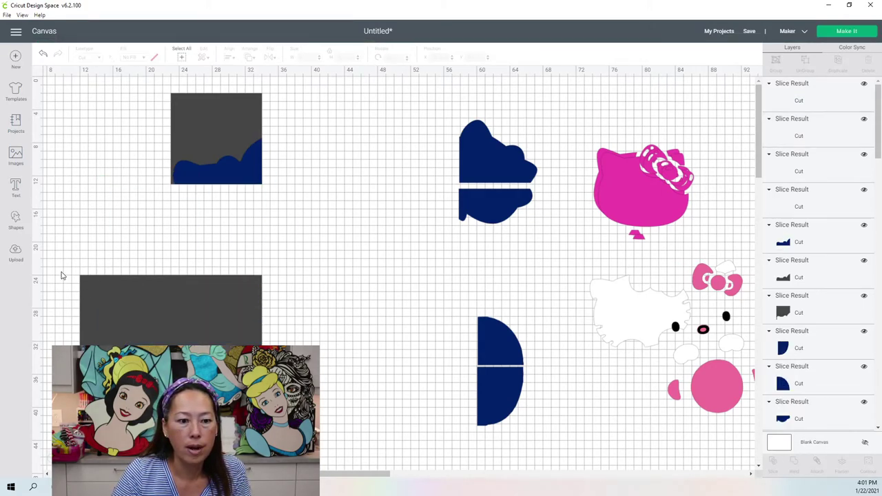
drag(60, 267, 154, 310)
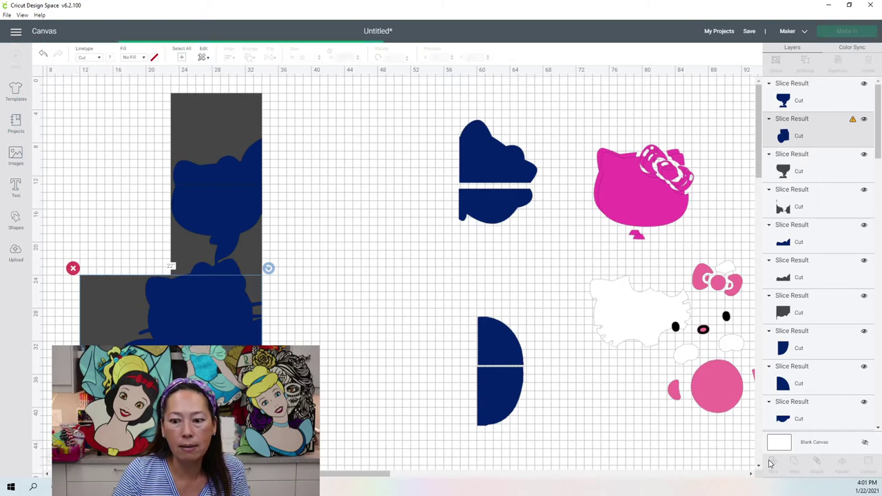
key(Delete)
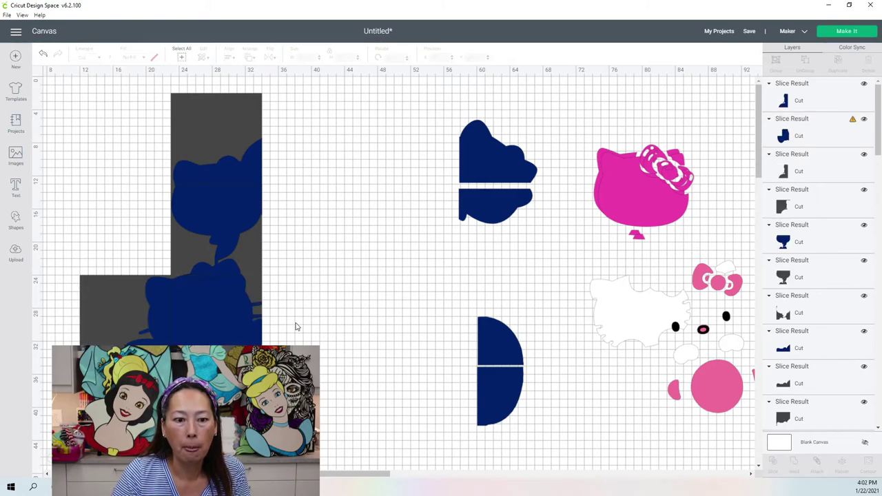
drag(298, 321, 262, 344)
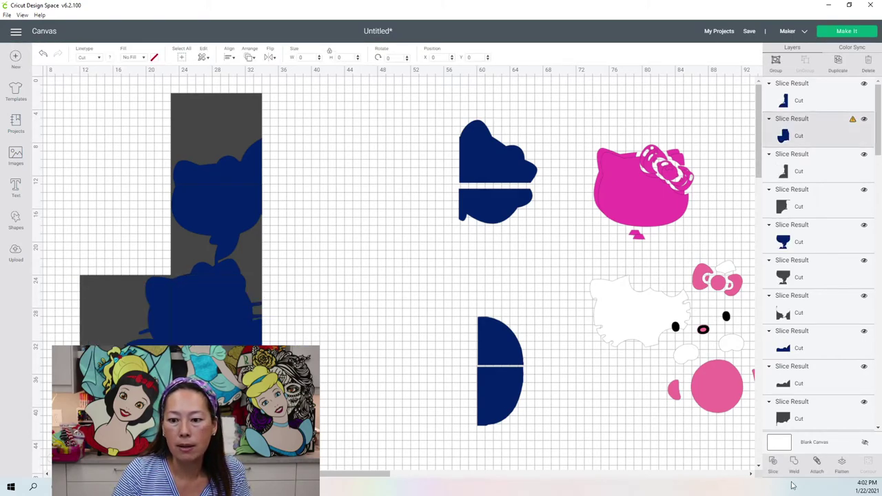
click(773, 466)
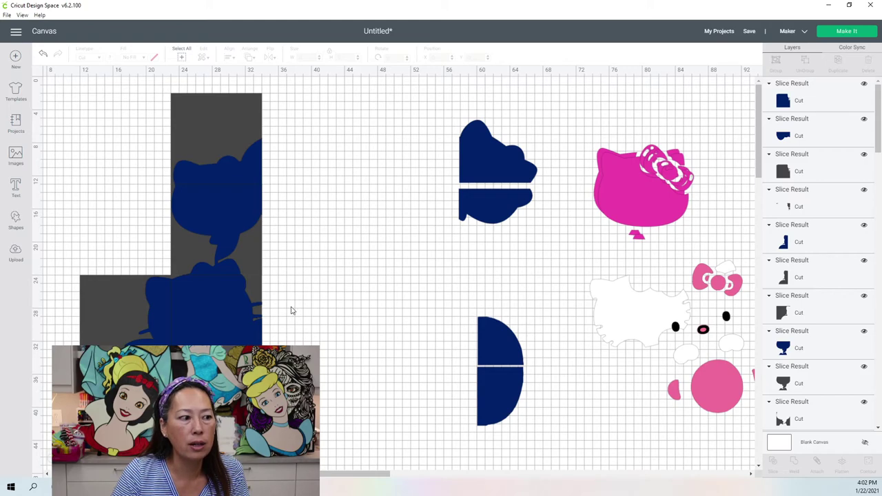
Step: Slice the last navy remainder with the bottom-left square of the grid to separate the two bottom-row pieces
scroll(618, 165, down, 3)
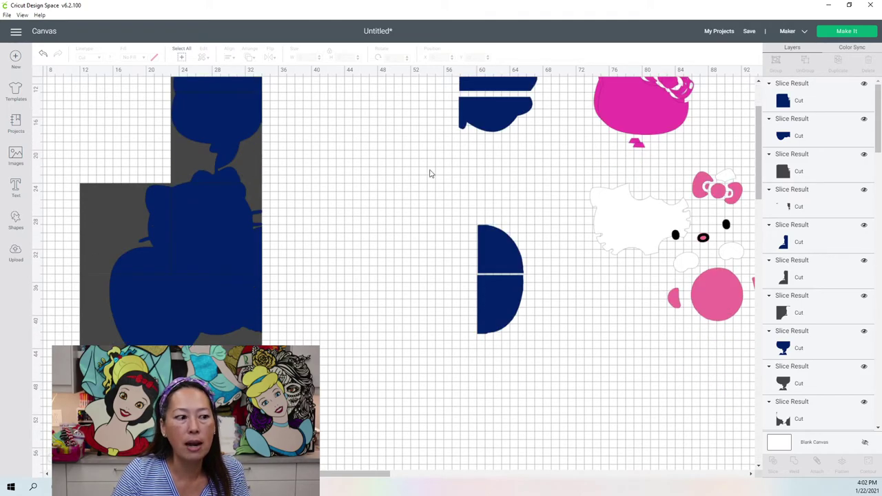
scroll(490, 194, down, 4)
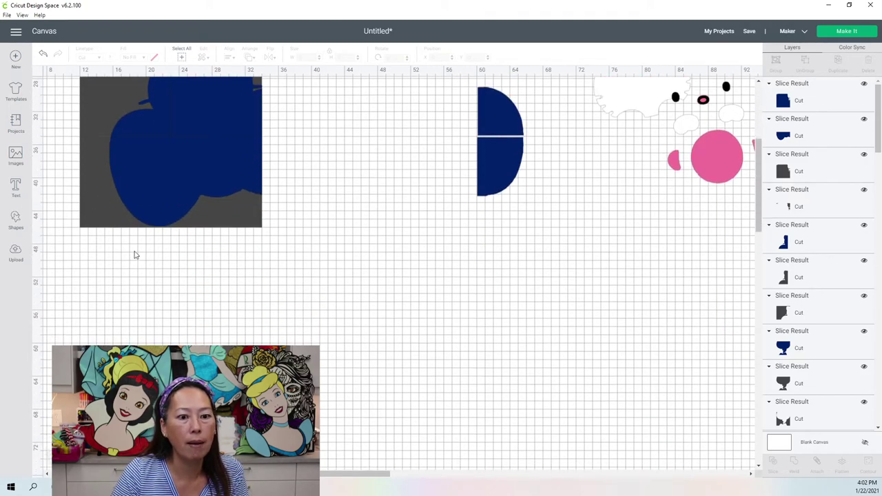
drag(62, 193, 161, 247)
click(772, 465)
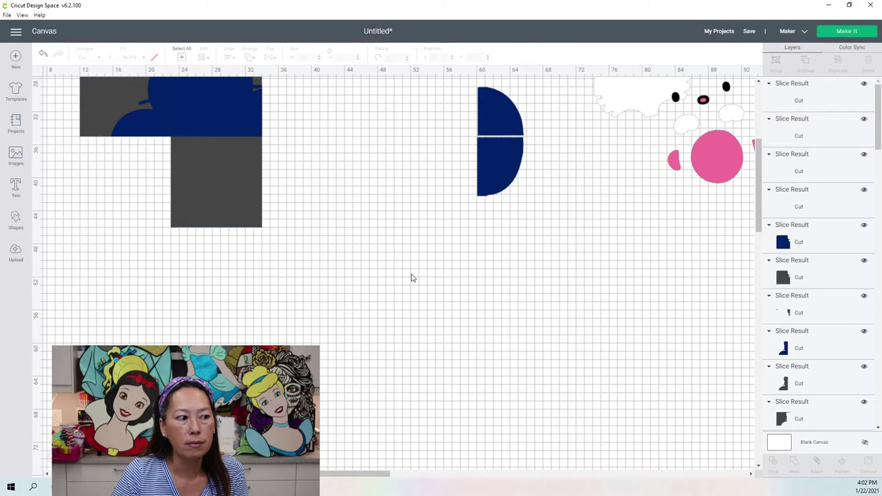
Step: Move the four navy pieces of the two lower rows off the grid, beside the quarter-round pieces in their original arrangement
scroll(411, 277, up, 3)
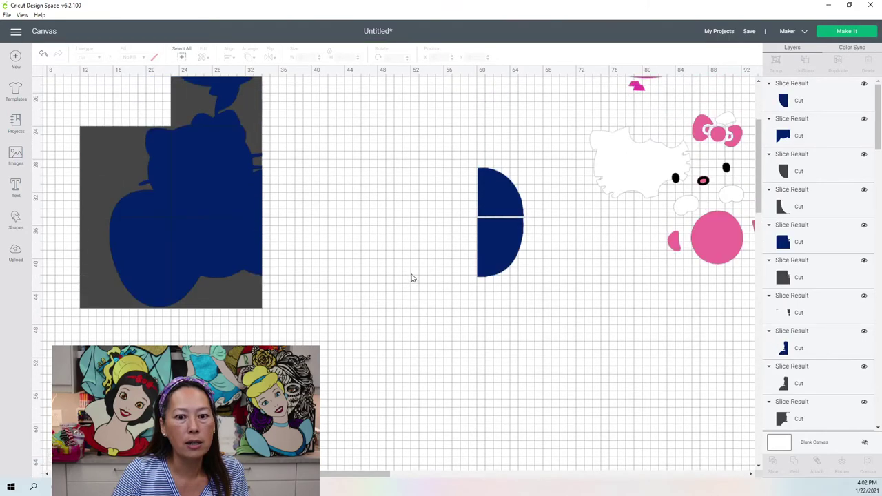
click(235, 260)
drag(235, 260, 452, 258)
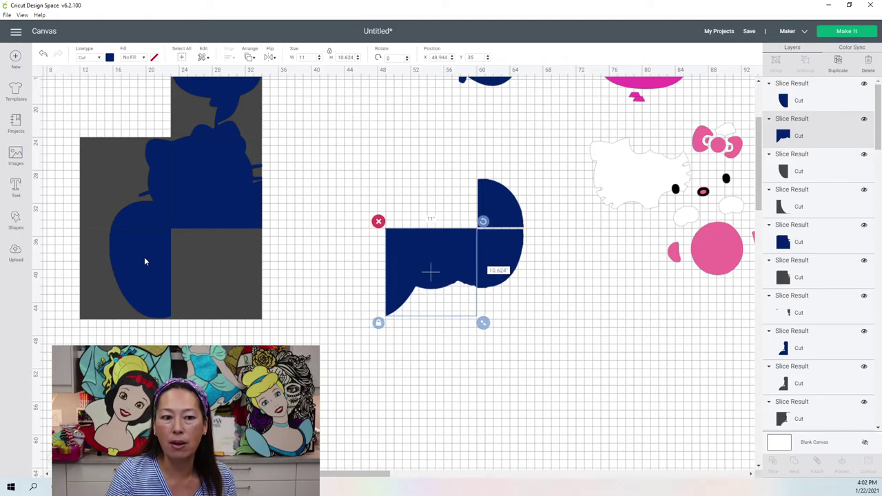
drag(145, 260, 405, 258)
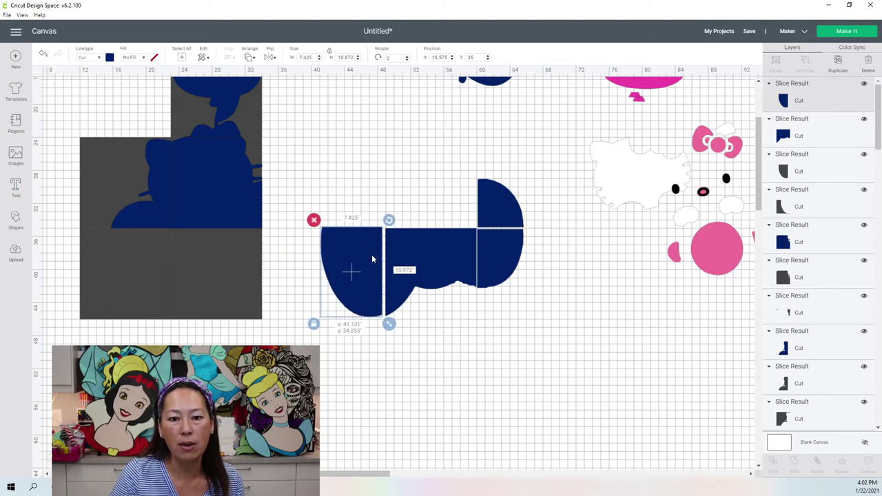
click(157, 197)
drag(221, 200, 444, 198)
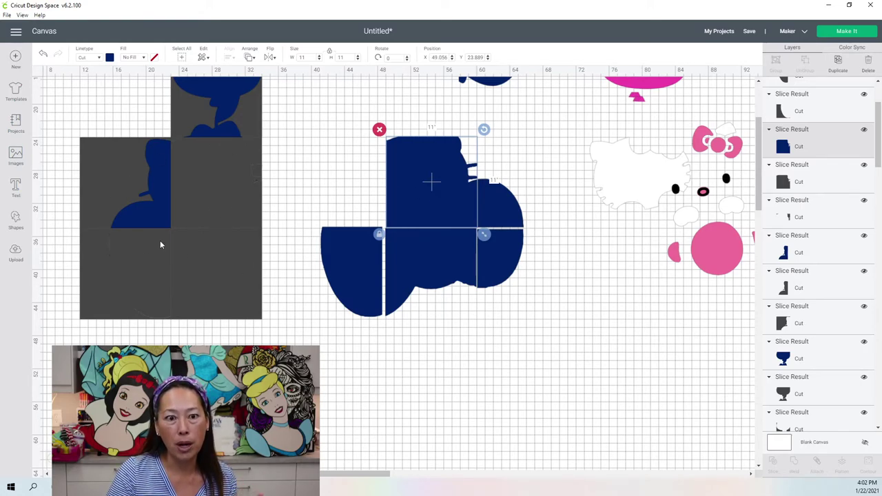
drag(158, 194, 383, 189)
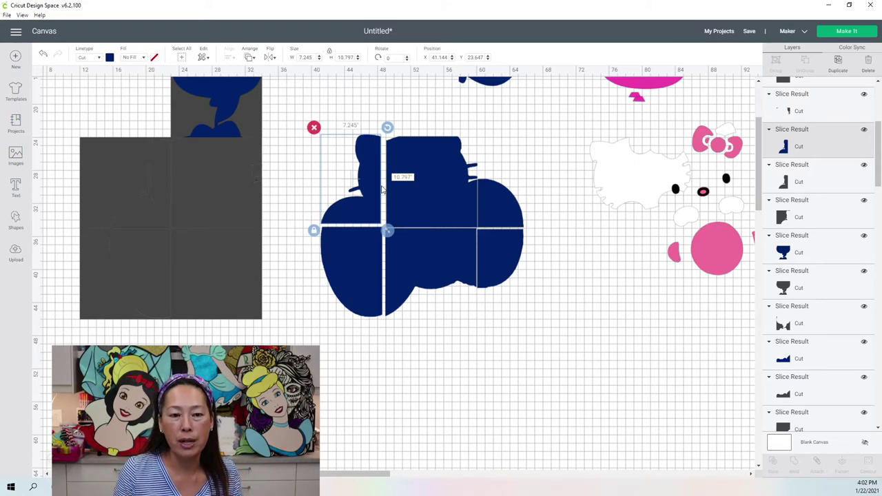
Step: Move the two upper middle-column navy pieces off the grid, above the lower pieces and beside the bow pieces
scroll(385, 207, up, 3)
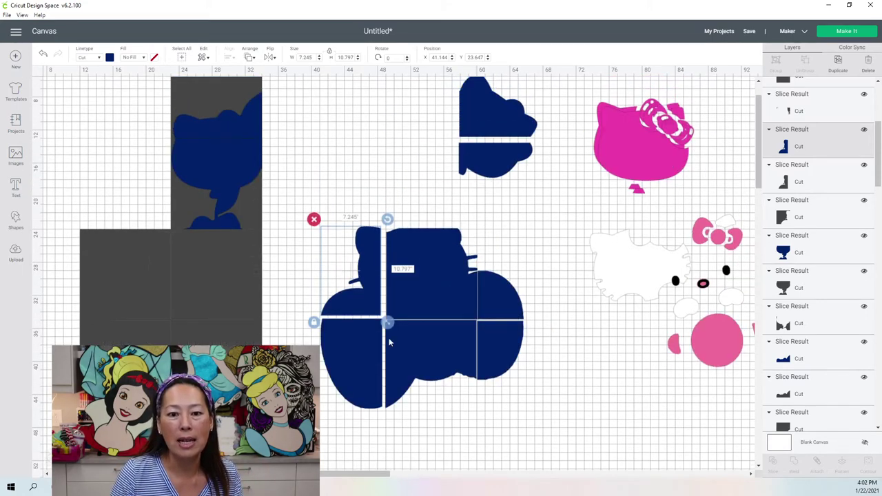
click(566, 420)
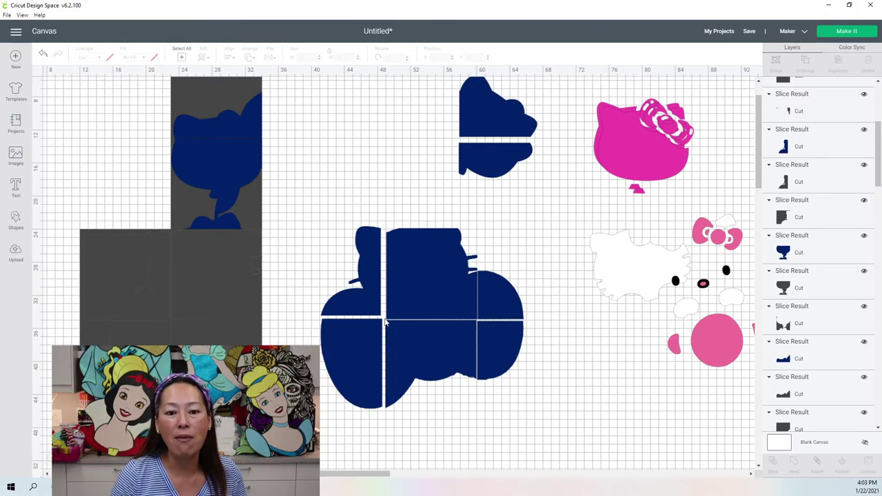
click(234, 140)
drag(272, 138, 428, 140)
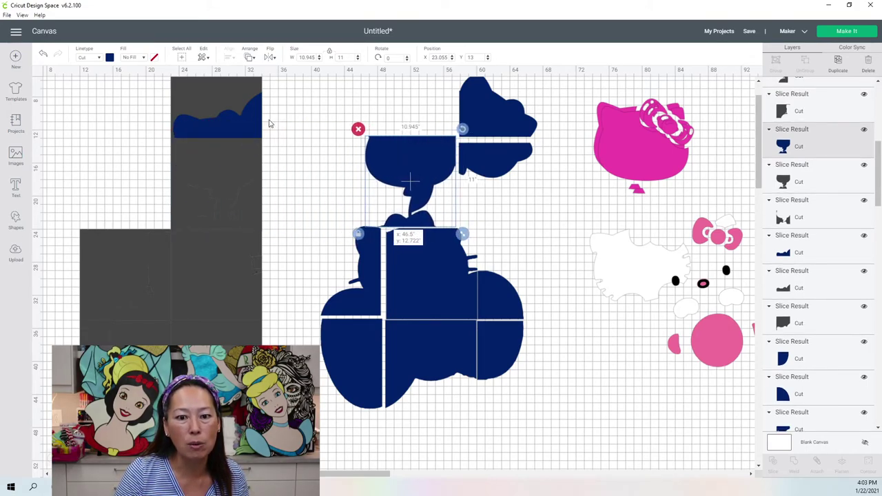
drag(246, 127, 473, 114)
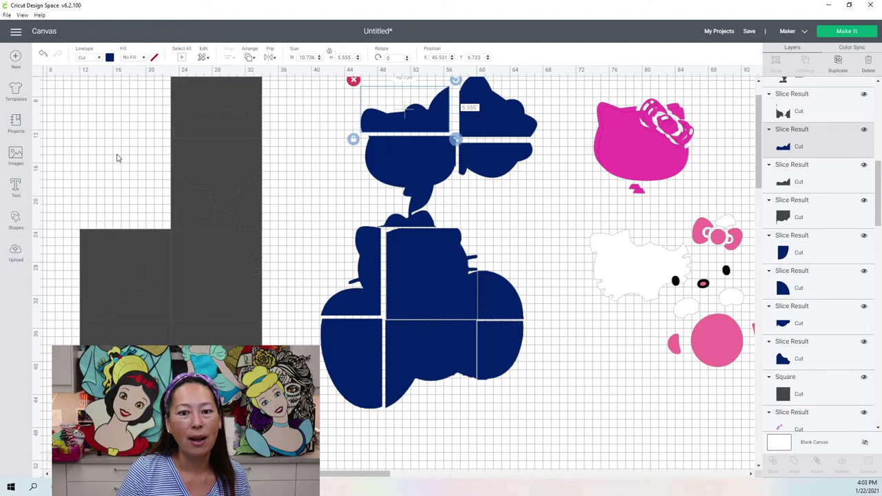
Step: Delete all the gray squares and slice leftovers remaining in the grid area
drag(67, 94, 275, 347)
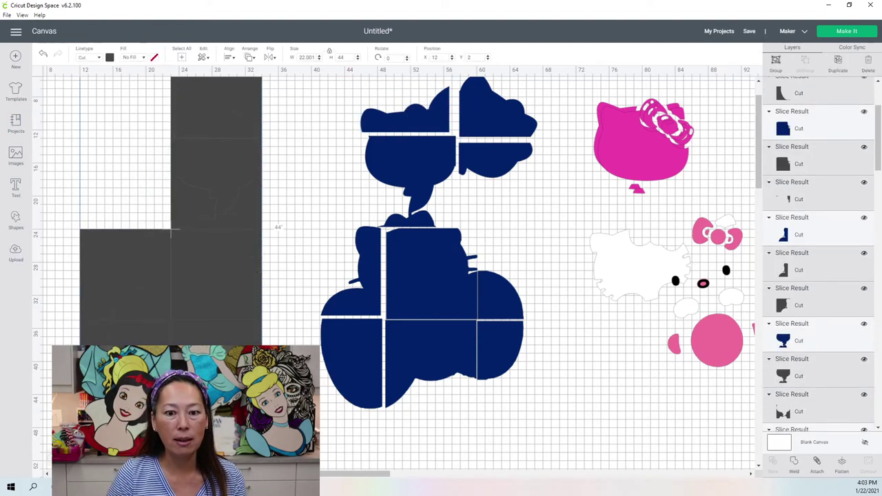
key(Delete)
scroll(413, 275, up, 2)
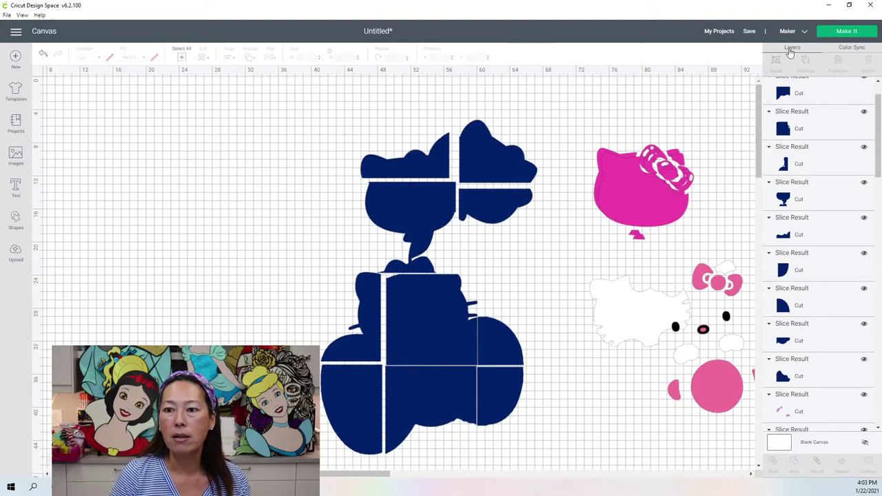
Step: Send the project to mat preparation and accept continuing with a larger mat
click(836, 32)
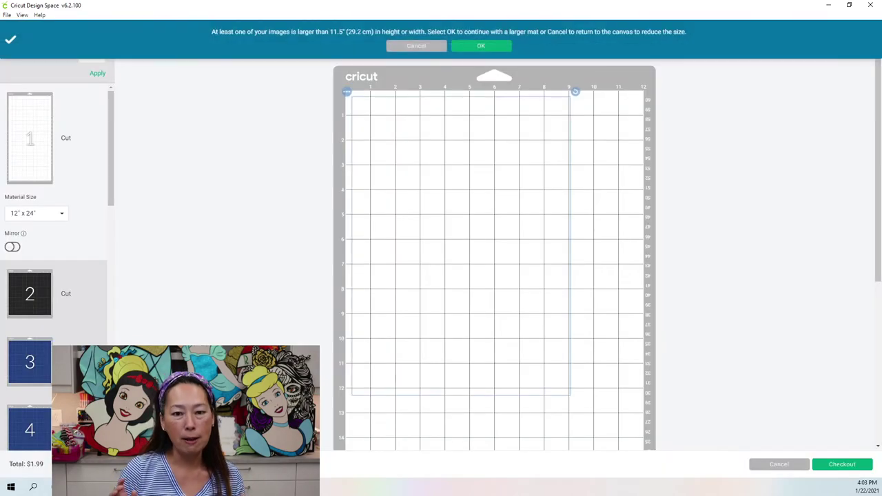
click(493, 48)
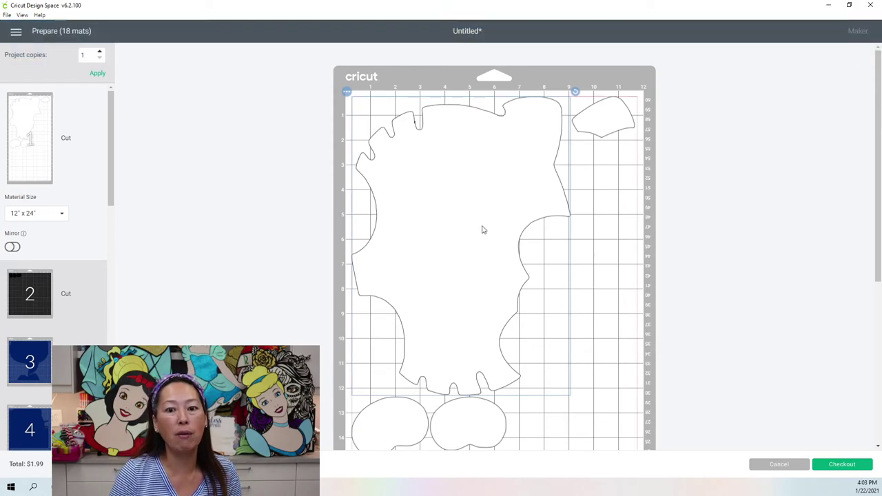
Step: Rotate the large white shape on mat 1 diagonally and shift it up against the mat's top and side margins to shorten it
drag(467, 210, 521, 233)
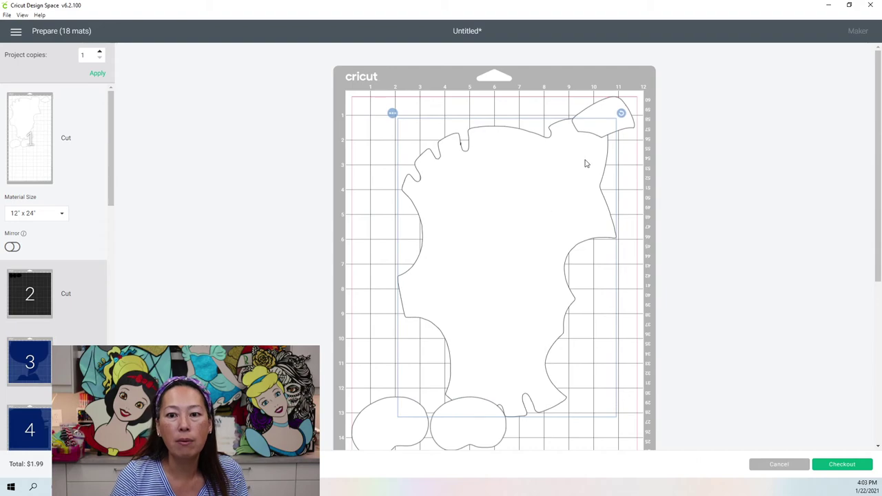
drag(621, 112, 541, 131)
drag(525, 219, 507, 201)
drag(609, 100, 553, 99)
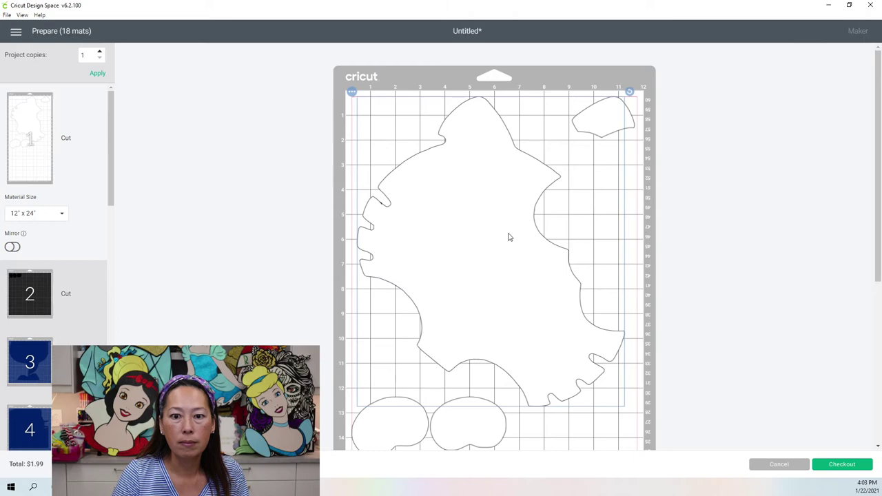
drag(520, 233, 526, 223)
drag(635, 95, 597, 94)
drag(508, 185, 480, 182)
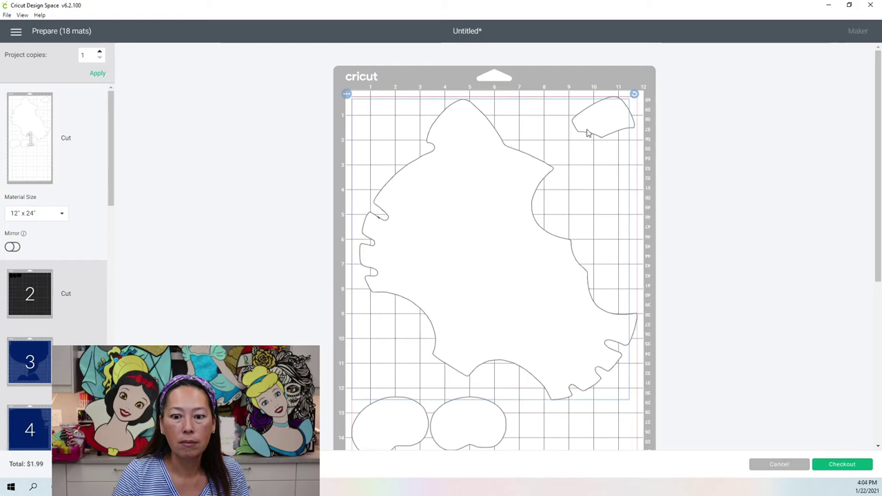
drag(634, 94, 616, 87)
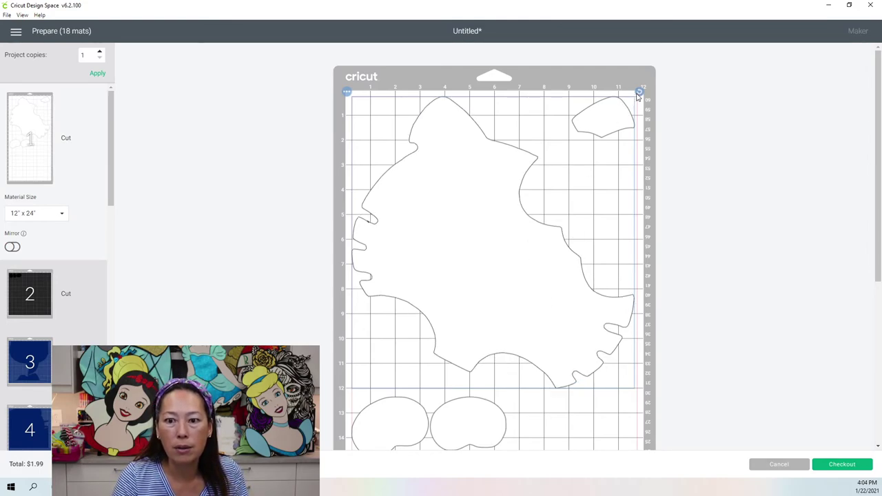
drag(637, 94, 632, 103)
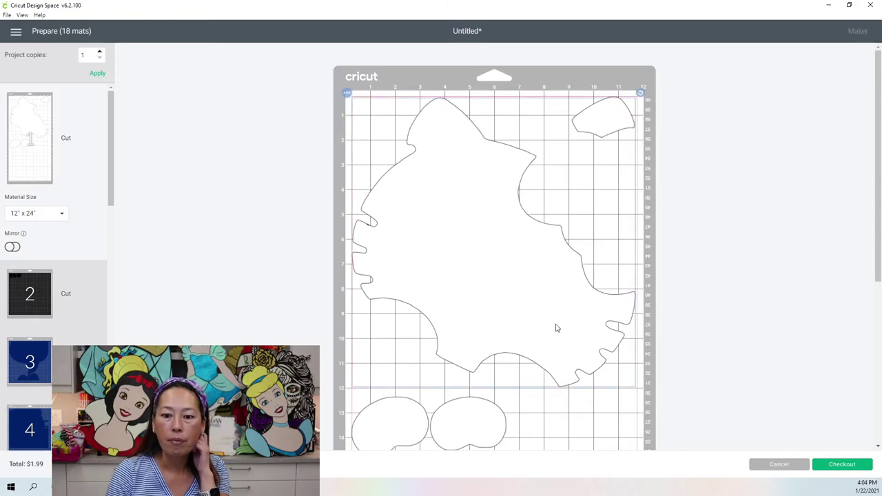
Step: Move the two white paw shapes from below the large shape into the open space at its upper right on mat 1
scroll(557, 328, down, 3)
drag(465, 340, 641, 8)
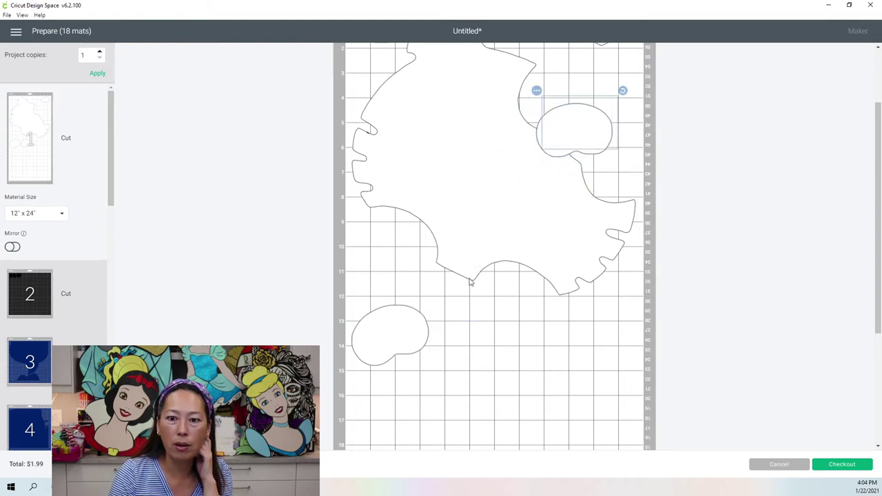
click(390, 341)
drag(426, 303, 626, 40)
scroll(542, 289, up, 2)
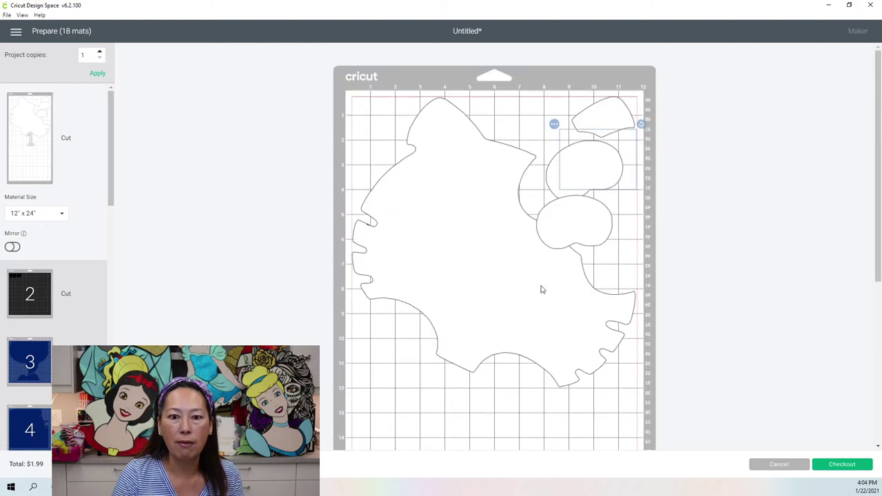
Step: Move the small white ear piece to the mat's upper-left corner and rotate it upright, and space the two paw shapes apart without overlap
drag(609, 113, 366, 110)
drag(419, 95, 387, 73)
drag(392, 105, 376, 125)
drag(578, 139, 566, 97)
drag(596, 211, 615, 179)
Step: Examine how much of mat 1's length the rearranged white pieces occupy
scroll(518, 275, down, 1)
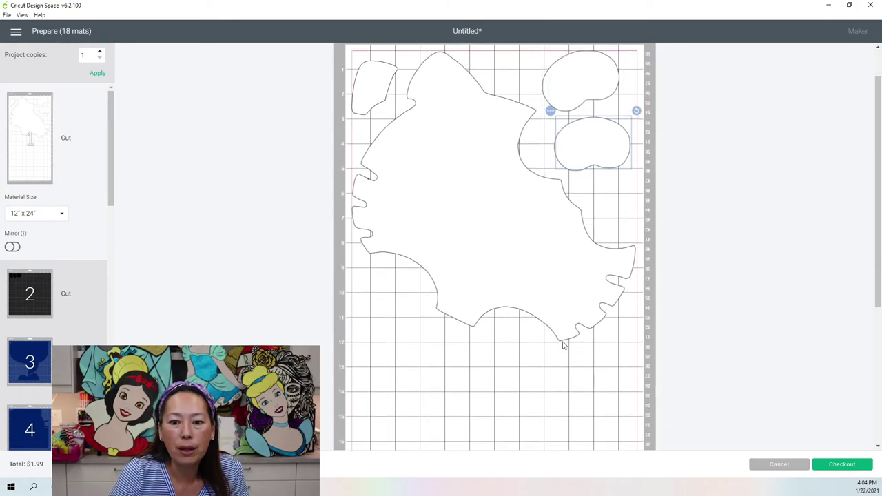
scroll(502, 253, up, 1)
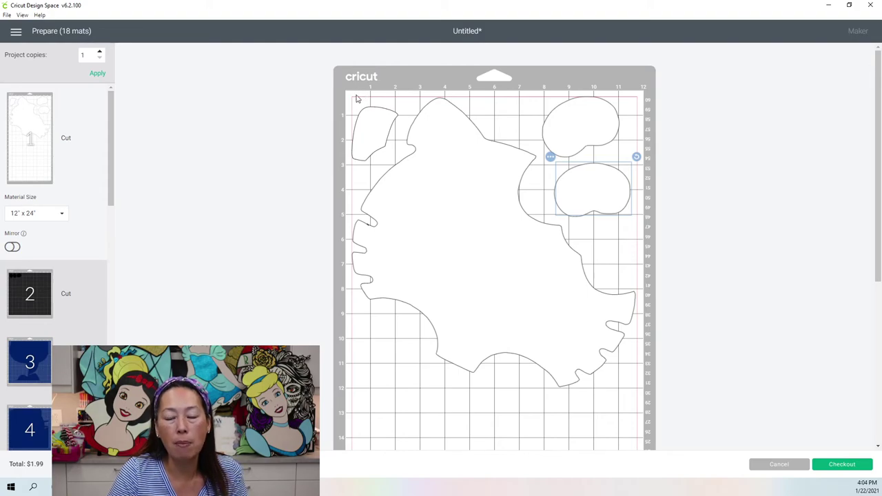
scroll(376, 224, down, 5)
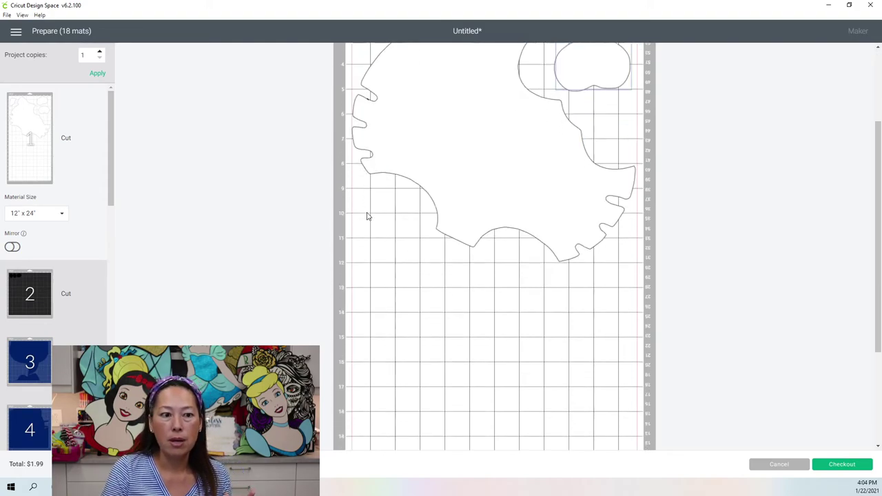
scroll(381, 232, up, 2)
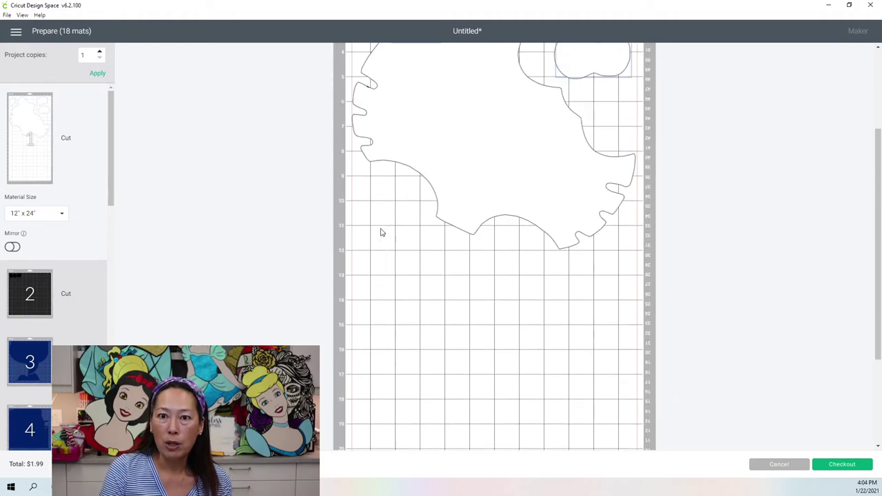
scroll(381, 232, down, 3)
scroll(380, 232, up, 3)
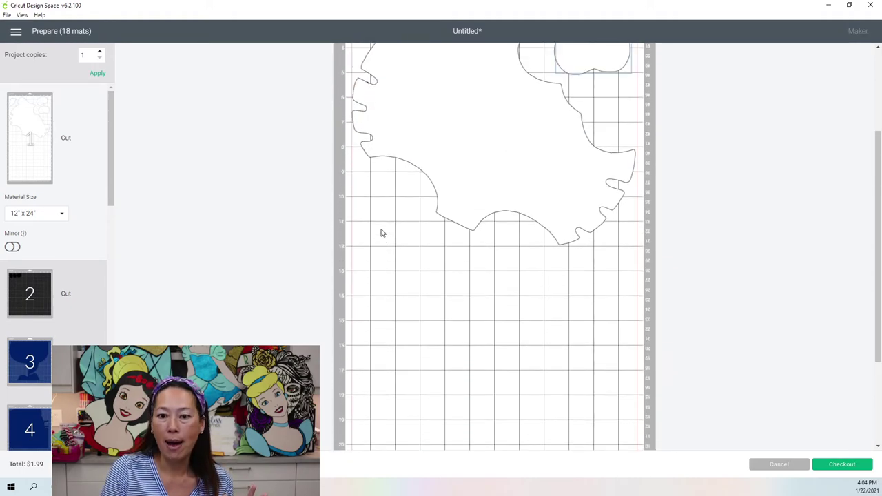
scroll(380, 232, up, 1)
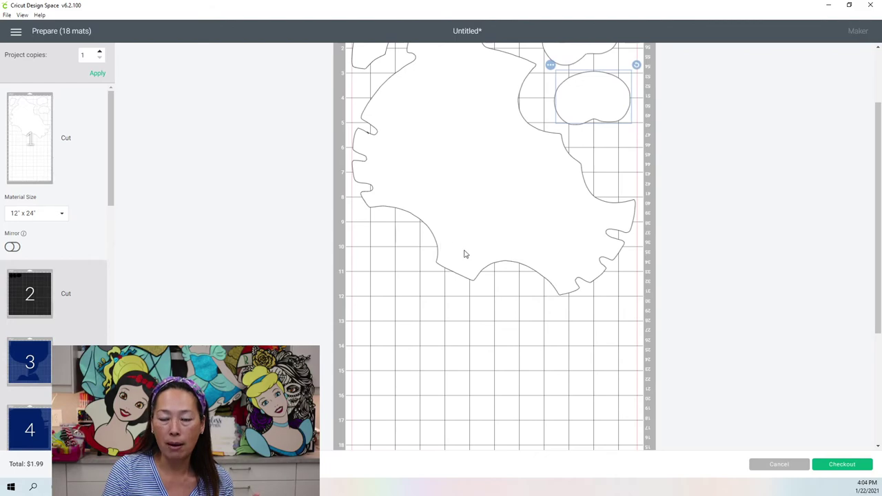
Step: Move the wide black oval from mat 2 to navy mat 3 and place it in the gap below the large shape's left side
scroll(487, 201, up, 1)
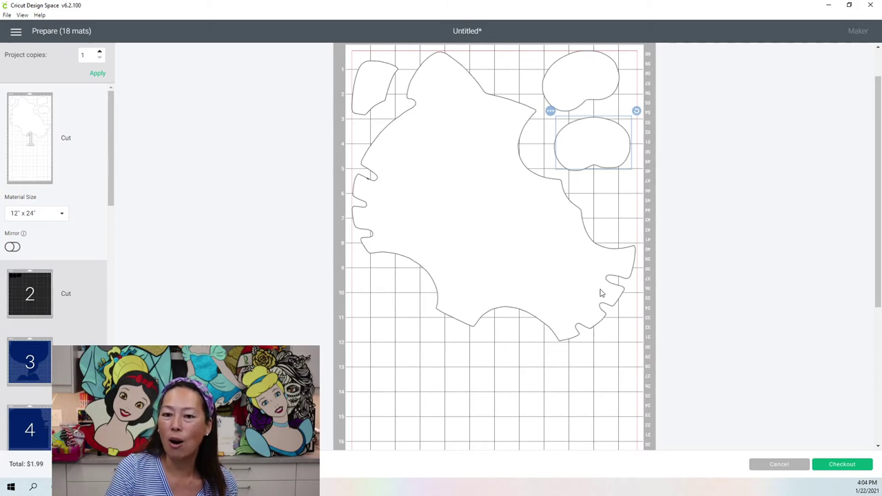
scroll(478, 205, up, 2)
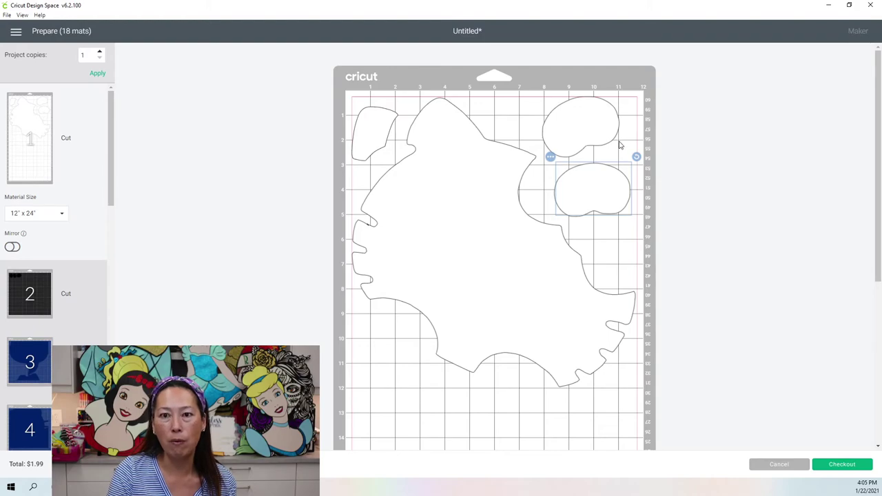
click(20, 294)
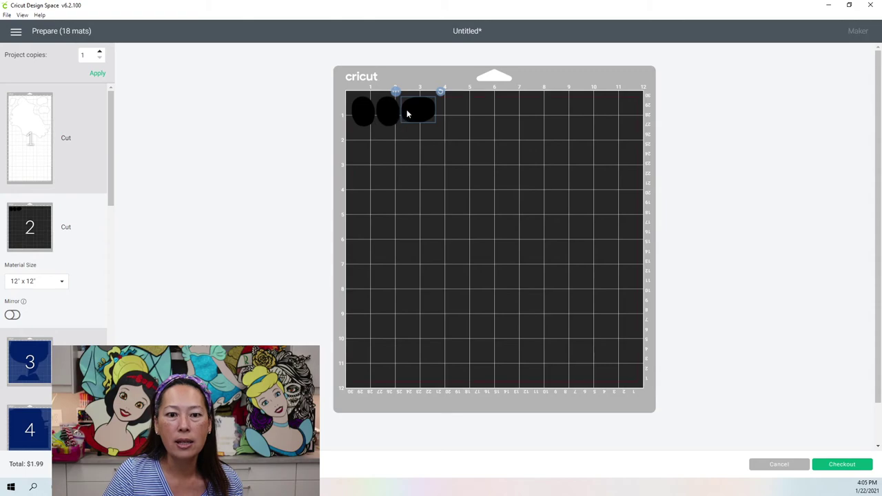
click(40, 364)
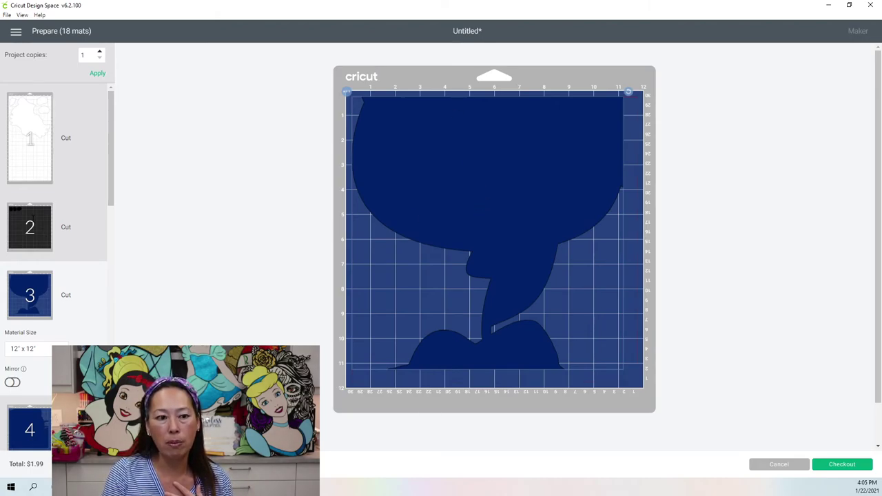
click(29, 227)
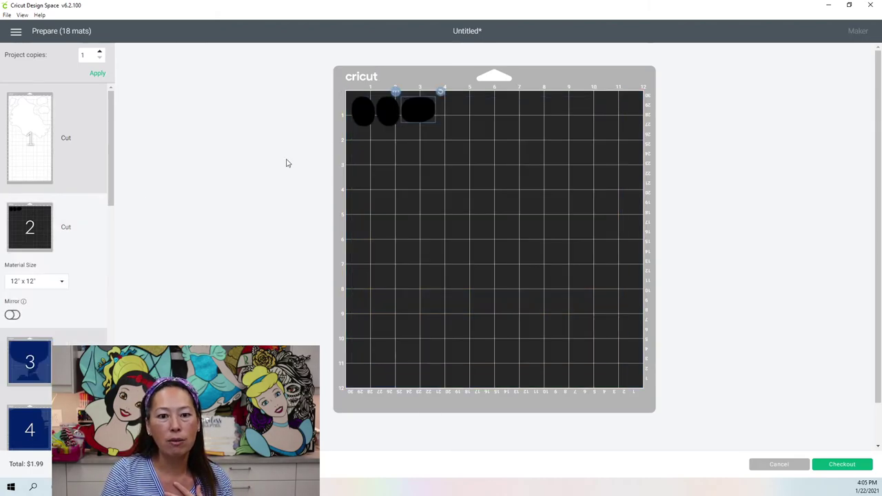
click(396, 92)
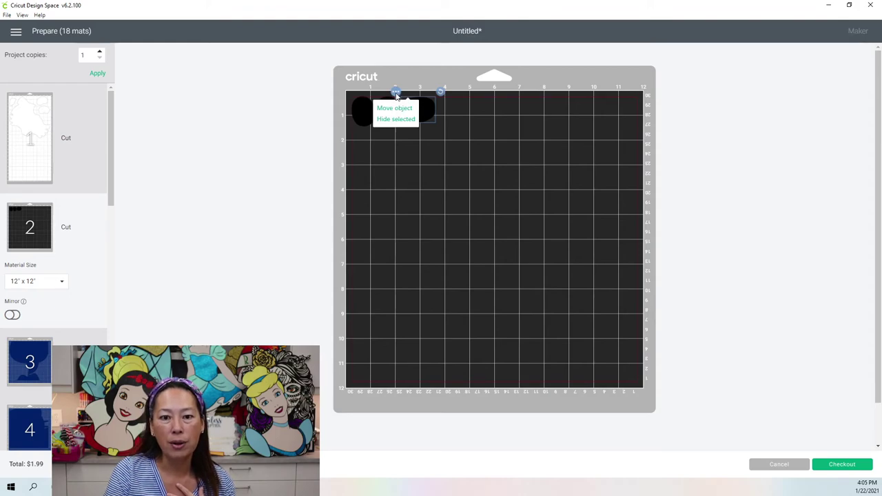
click(394, 108)
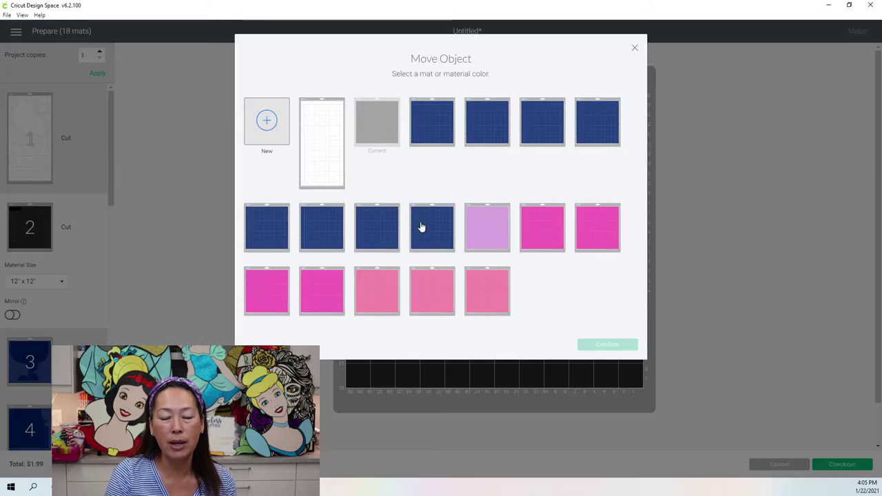
click(431, 129)
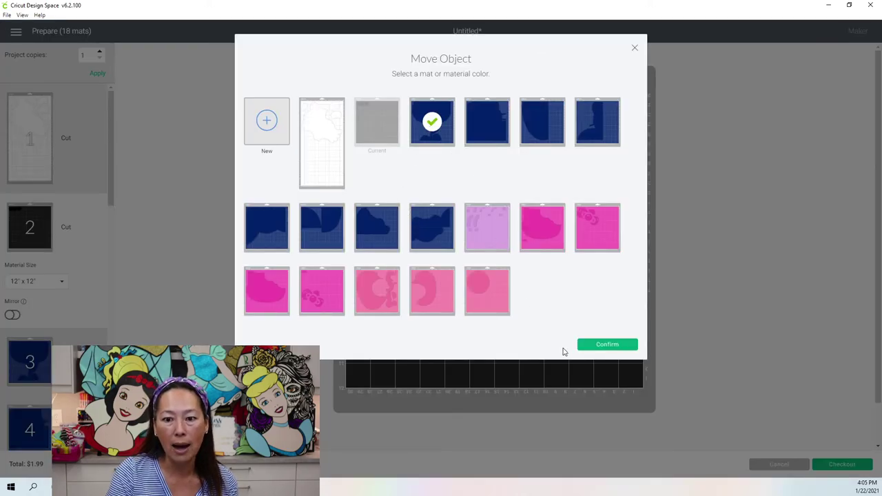
click(606, 345)
drag(423, 107, 408, 216)
drag(389, 276, 380, 260)
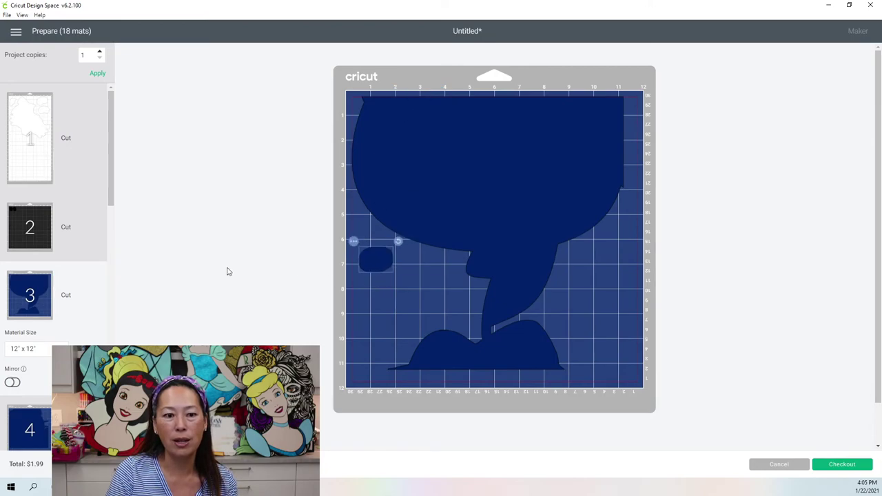
Step: Move the first upright black oval from mat 2 to mat 3 and place it just below the wide oval
click(21, 236)
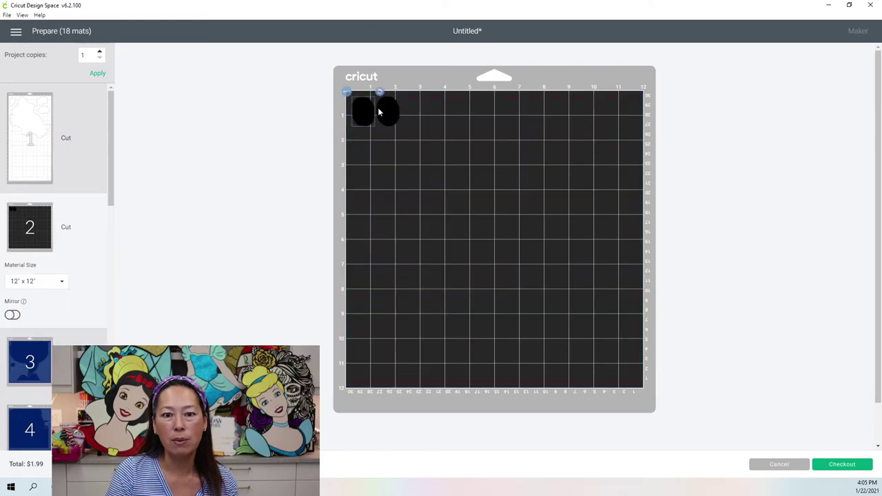
click(346, 93)
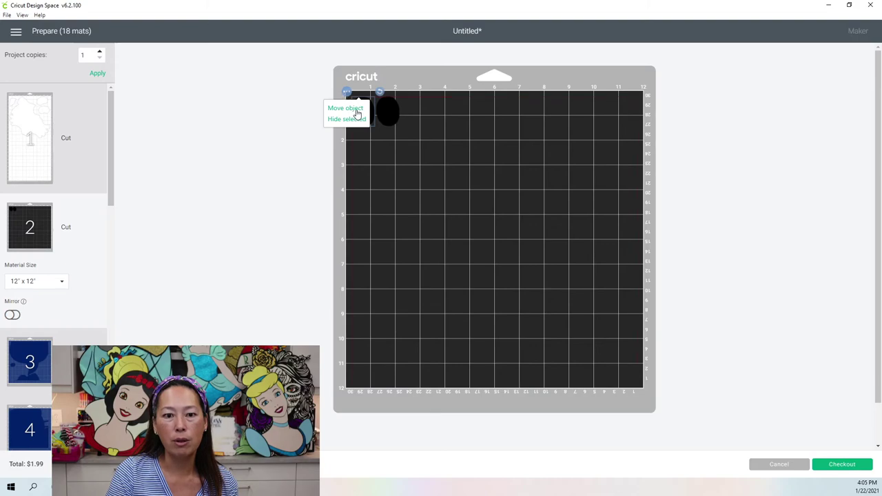
click(345, 109)
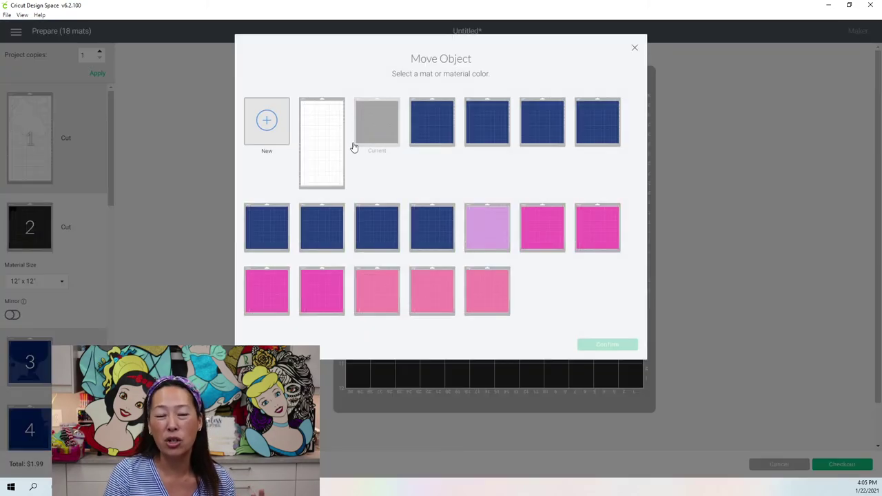
click(423, 124)
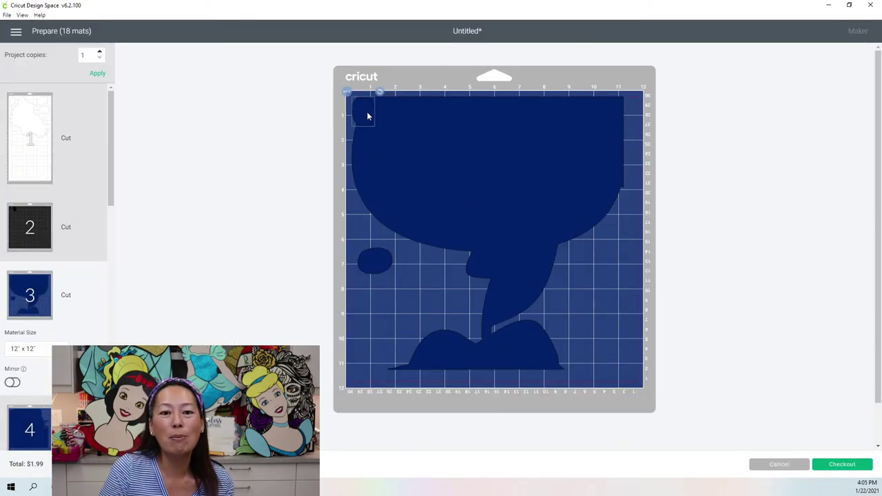
drag(367, 115, 360, 338)
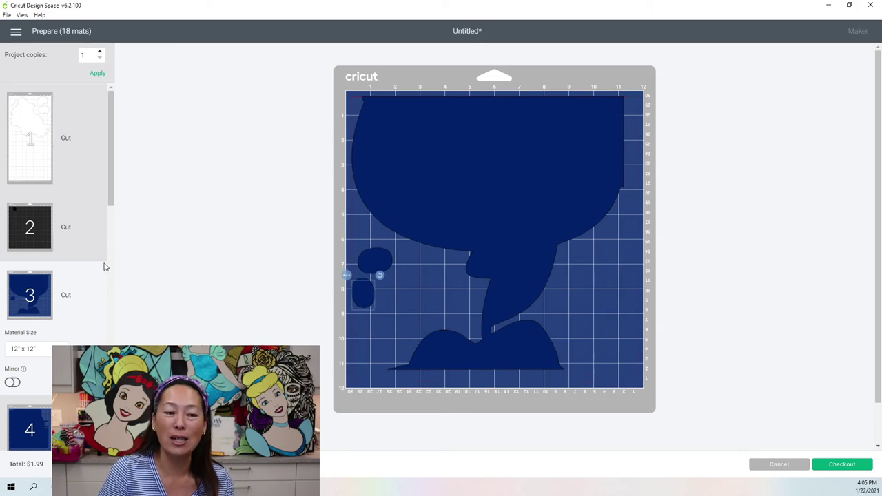
Step: Move the last black oval from mat 2 to mat 3 and set it beside the other upright oval without overlap
click(102, 214)
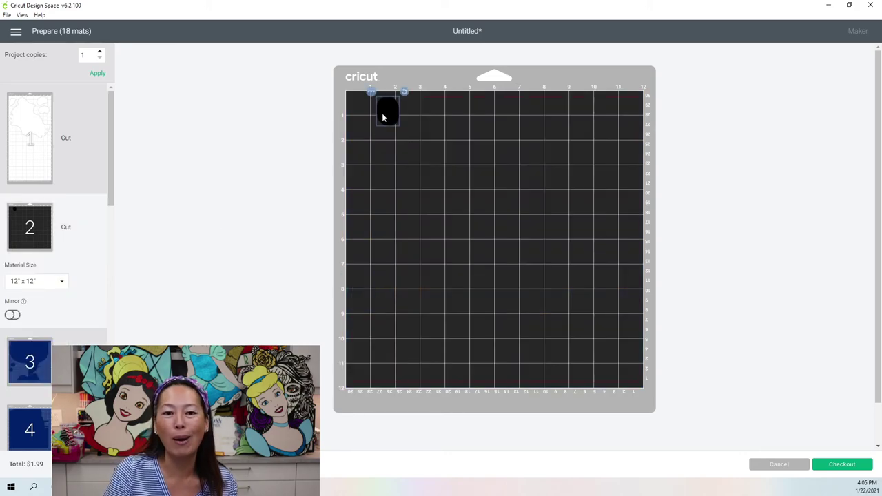
click(372, 93)
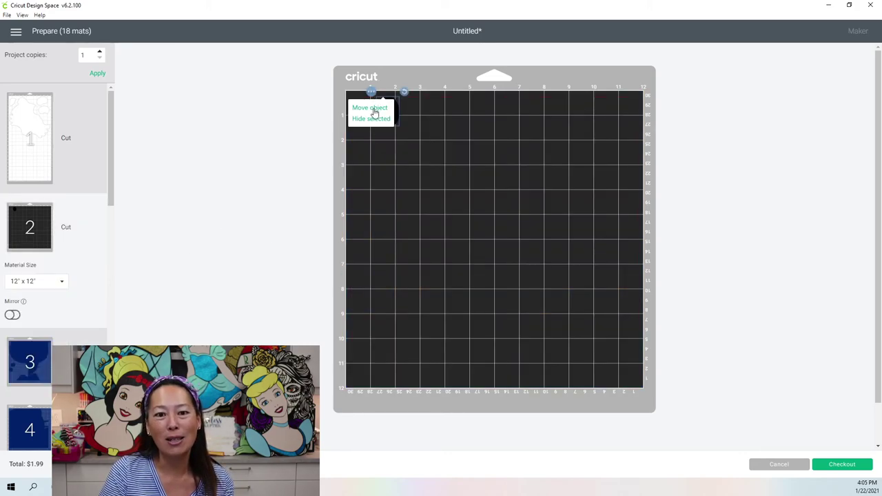
click(374, 111)
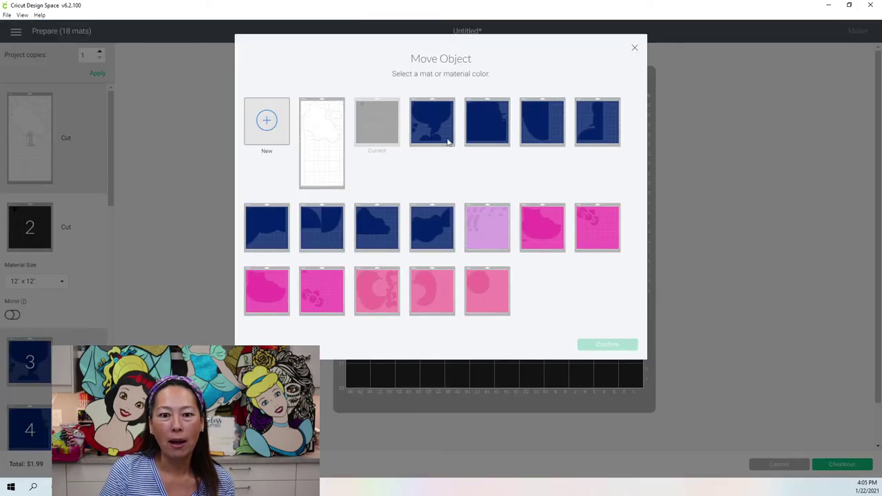
click(447, 141)
click(607, 343)
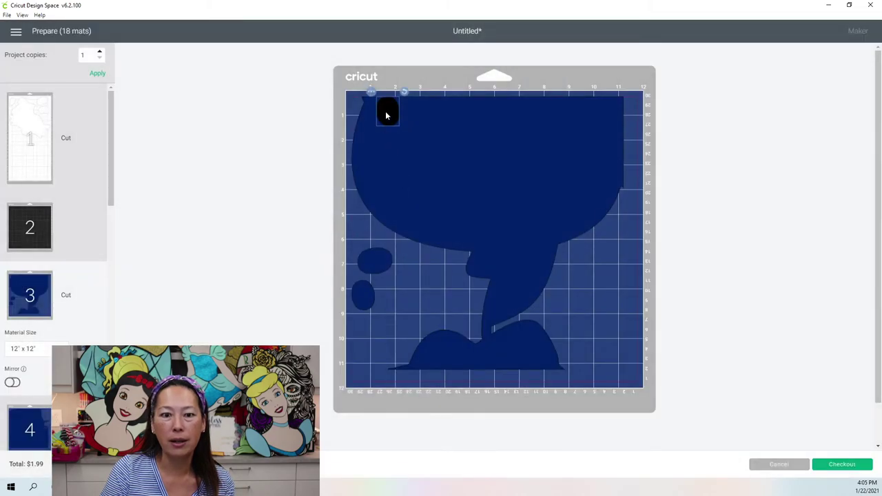
drag(385, 116, 396, 341)
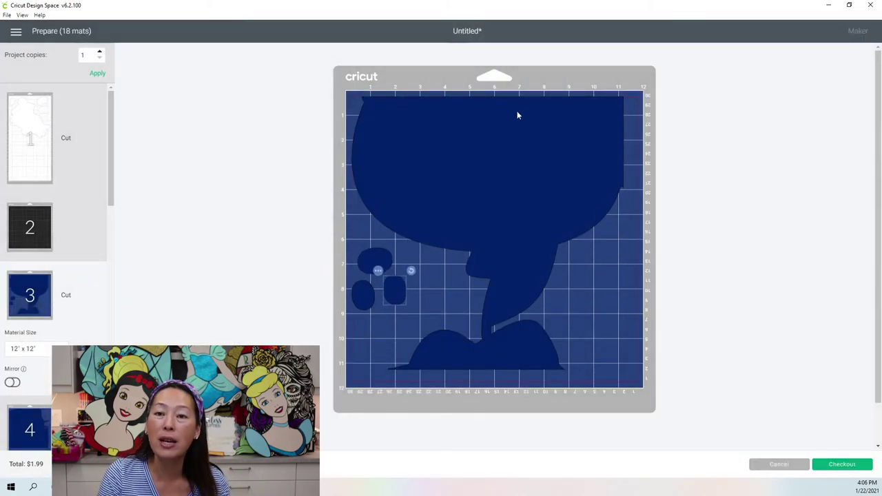
mouse_move(394, 289)
mouse_down()
mouse_move(404, 153)
mouse_move(423, 197)
mouse_move(401, 301)
mouse_move(400, 291)
mouse_up()
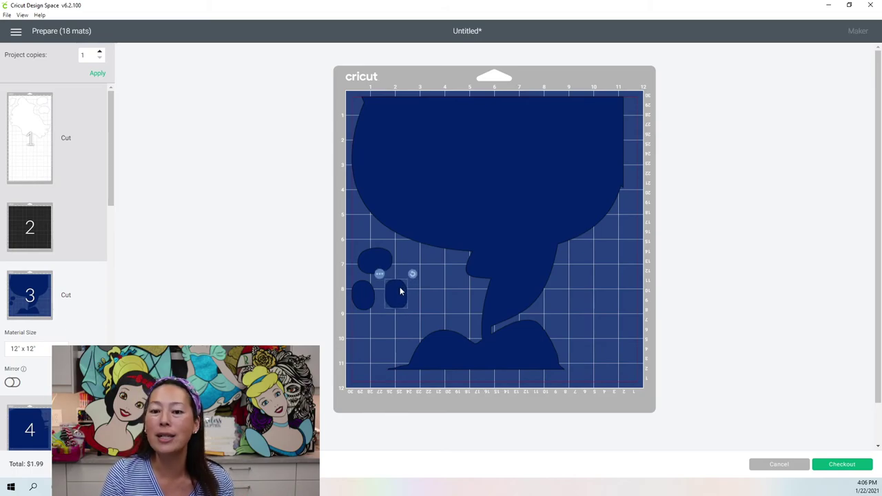
Step: Examine the navy pieces on mats 4 to 8 for open space where pieces could be combined
scroll(86, 297, down, 2)
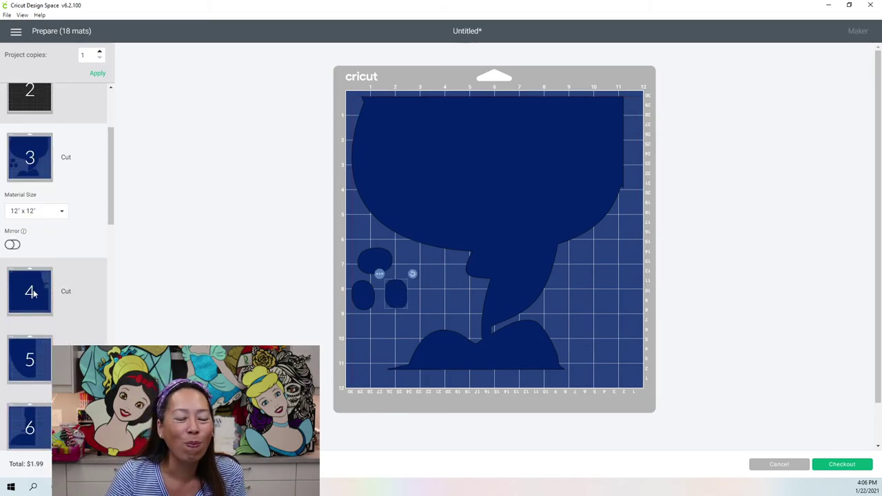
click(61, 308)
scroll(31, 313, down, 3)
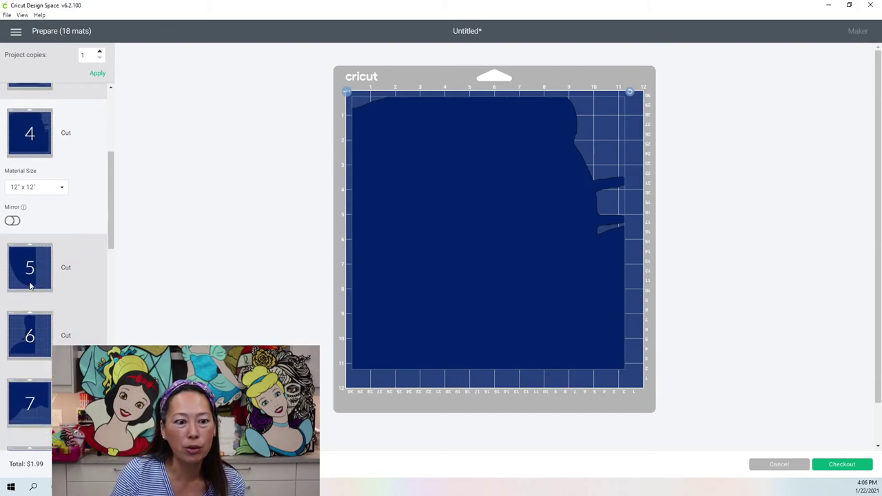
click(31, 287)
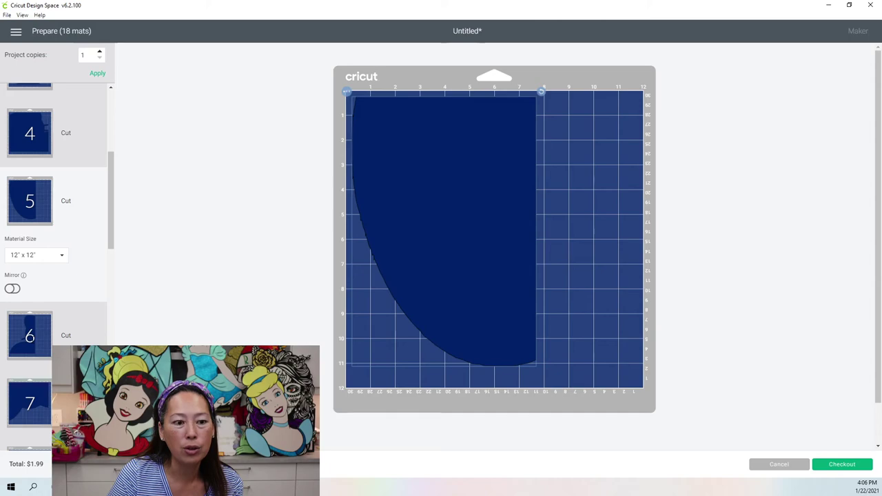
click(34, 351)
click(40, 396)
scroll(38, 386, down, 2)
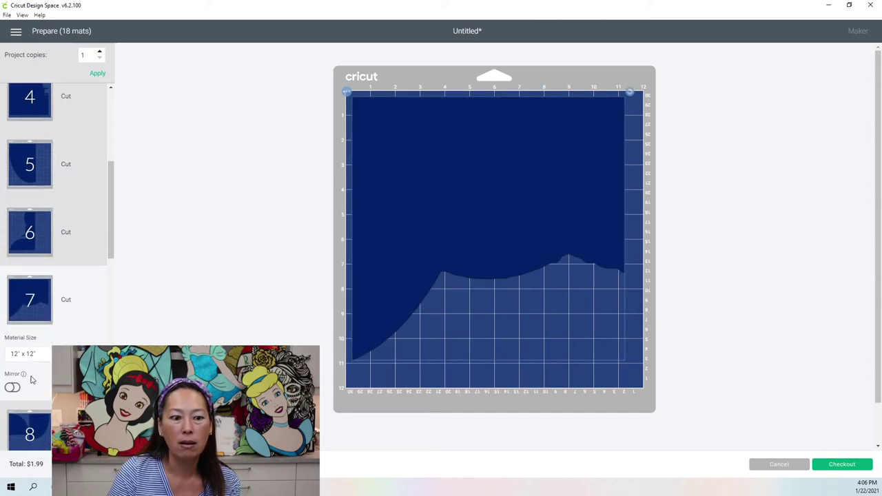
click(30, 377)
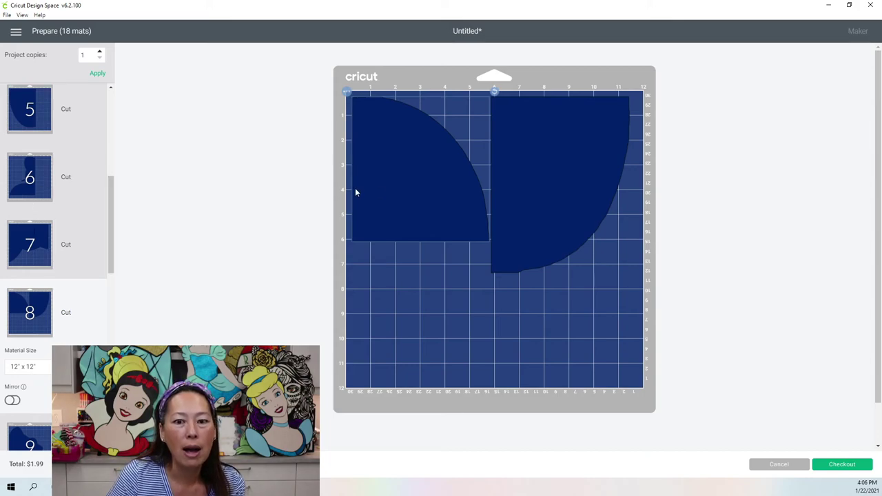
scroll(77, 305, down, 2)
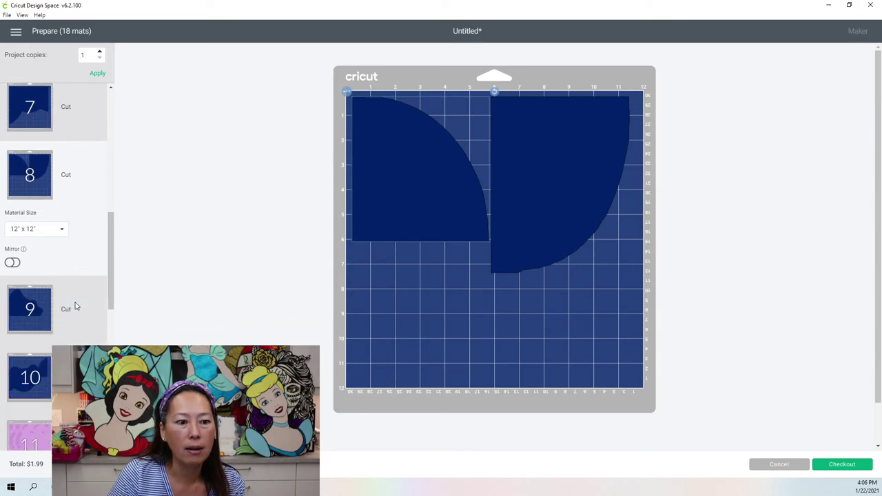
scroll(76, 306, down, 1)
scroll(76, 306, up, 4)
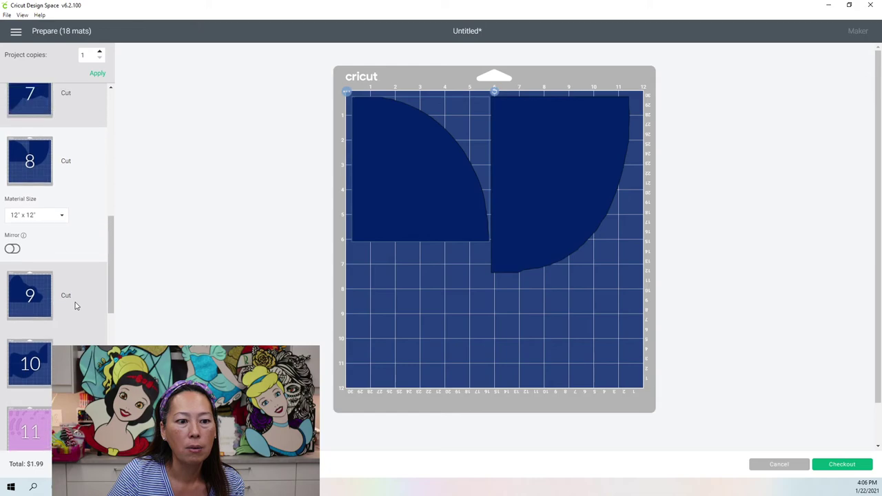
Step: Move the quarter-circle navy piece from mat 8 to mat 6
click(347, 92)
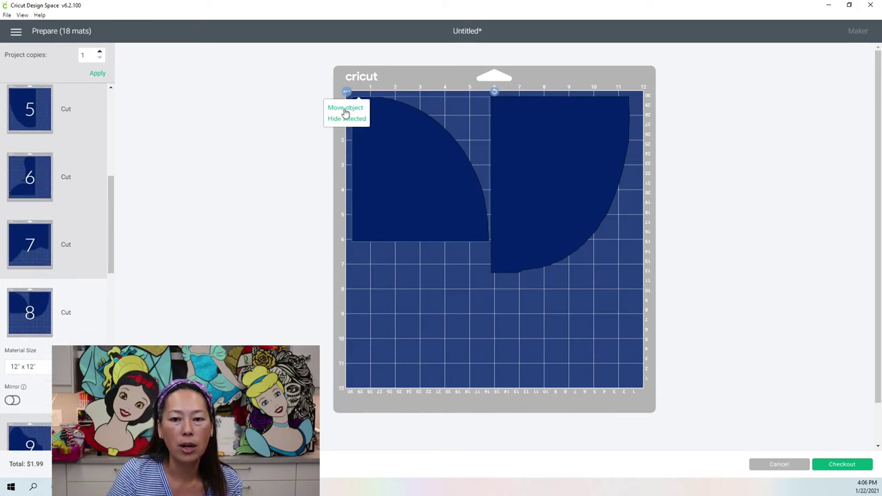
click(345, 110)
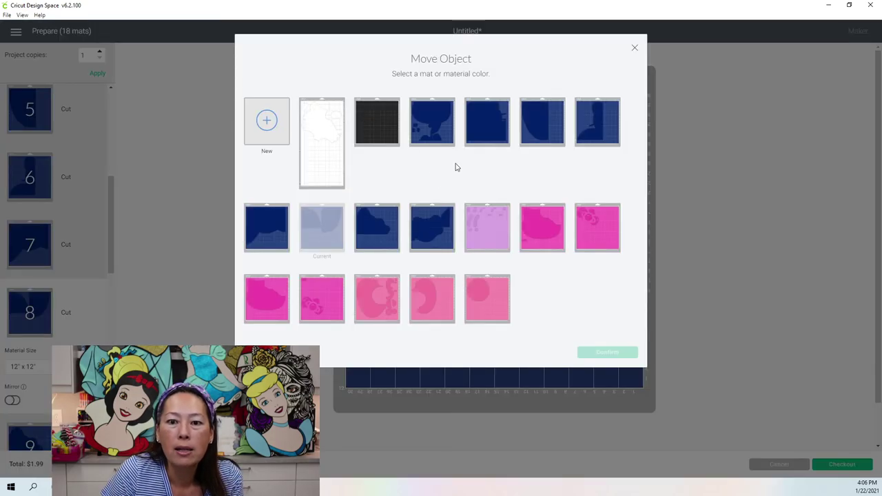
click(597, 128)
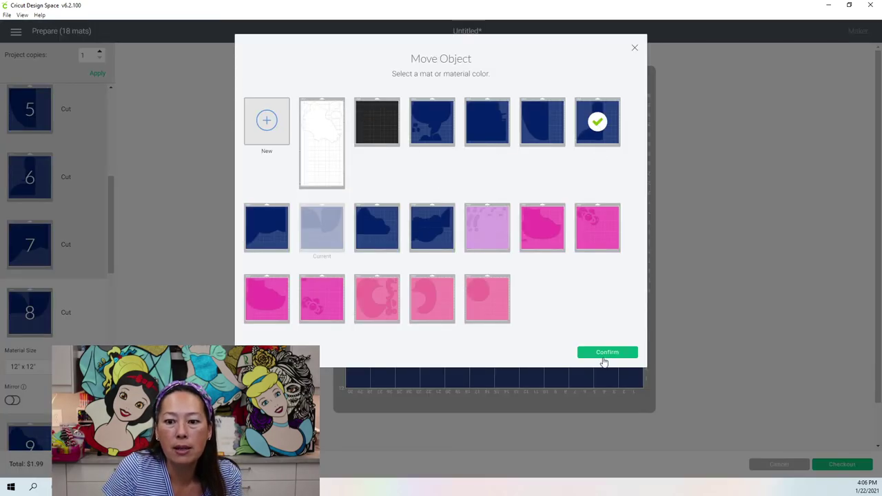
click(603, 361)
Step: Shift the tall shape on mat 6 to the mat's lower-right margins and rotate the quarter-circle piece into the freed space
drag(514, 193, 682, 221)
drag(397, 172, 392, 254)
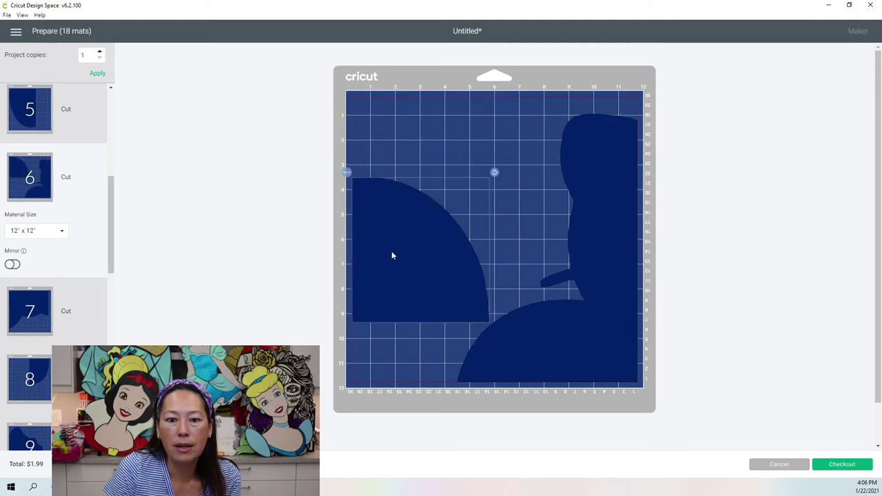
drag(494, 175, 444, 240)
drag(419, 288, 402, 312)
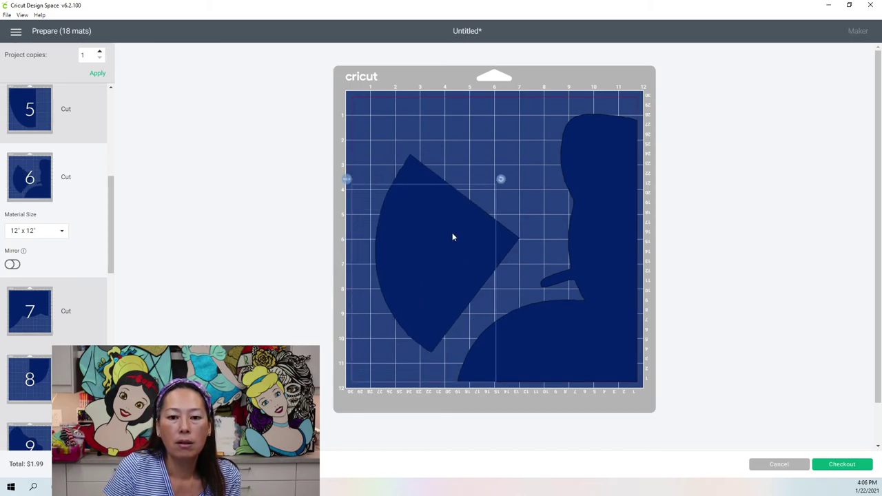
Step: Move the remaining quarter-circle navy piece from mat 8 to mat 9
click(30, 377)
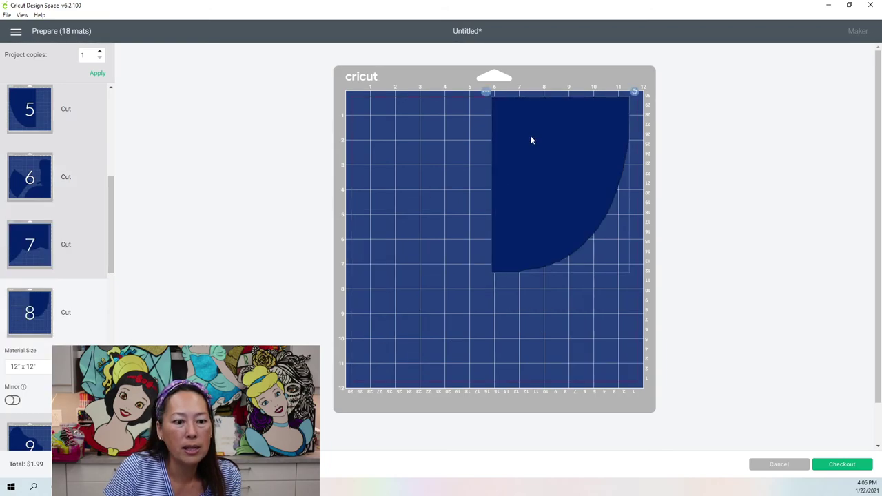
click(487, 93)
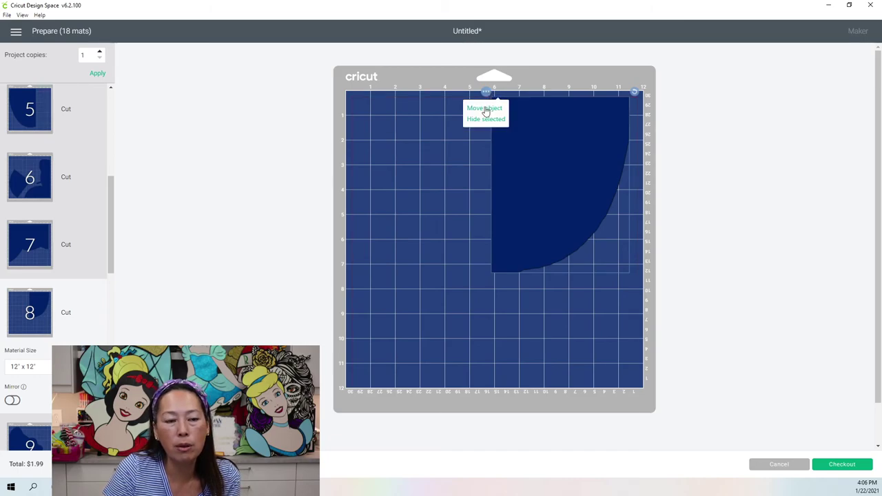
click(486, 109)
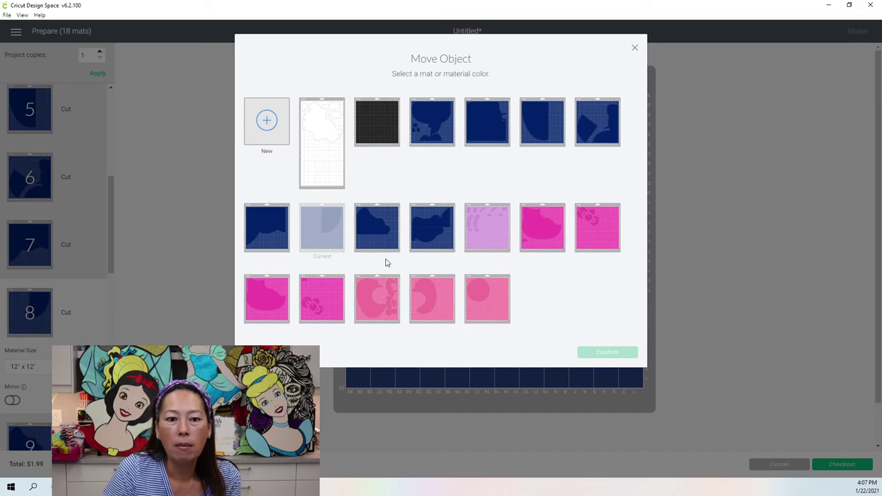
click(383, 230)
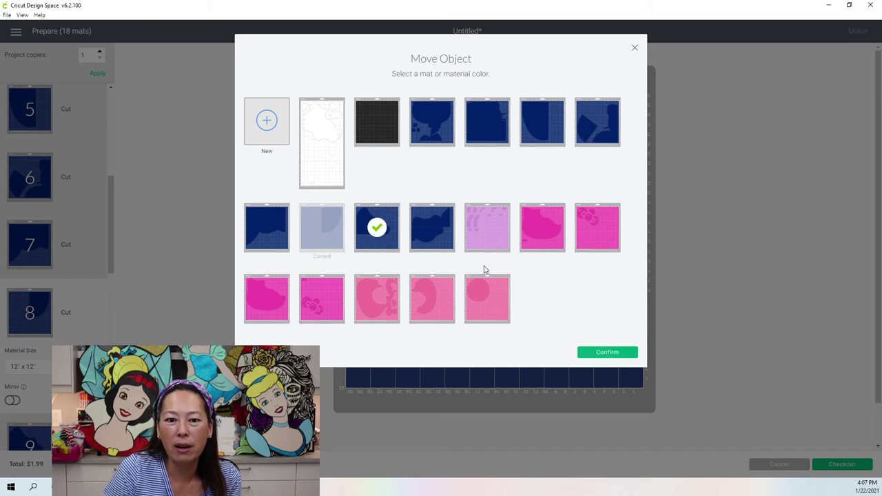
click(597, 353)
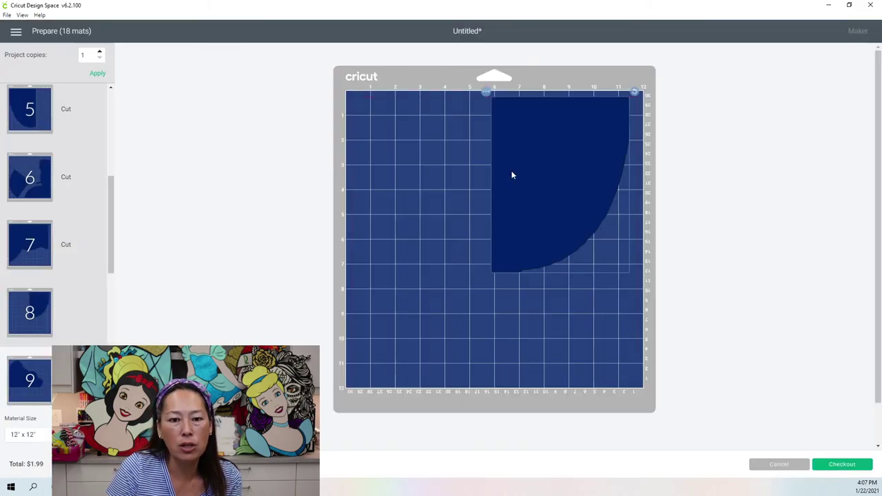
Step: Shift the wavy navy shape on mat 9 to the lower-left margins and rotate the quarter-circle piece into the free upper-right space
drag(407, 260, 384, 357)
click(582, 124)
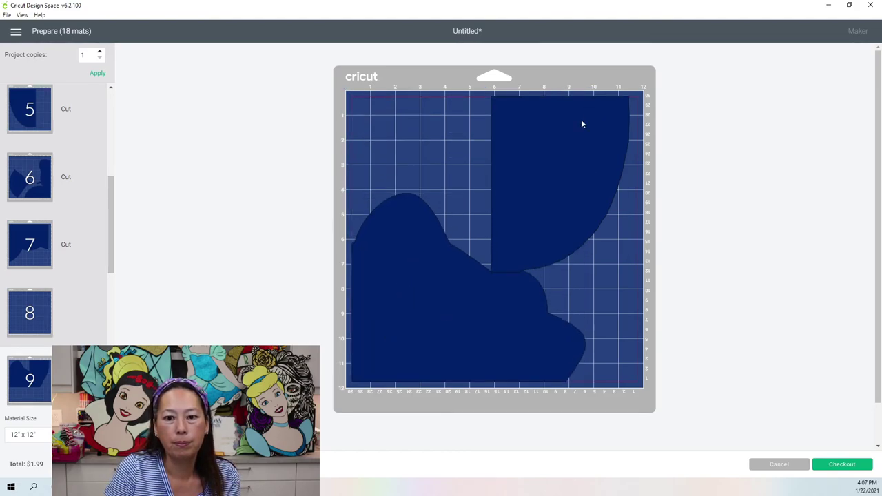
drag(634, 94, 603, 128)
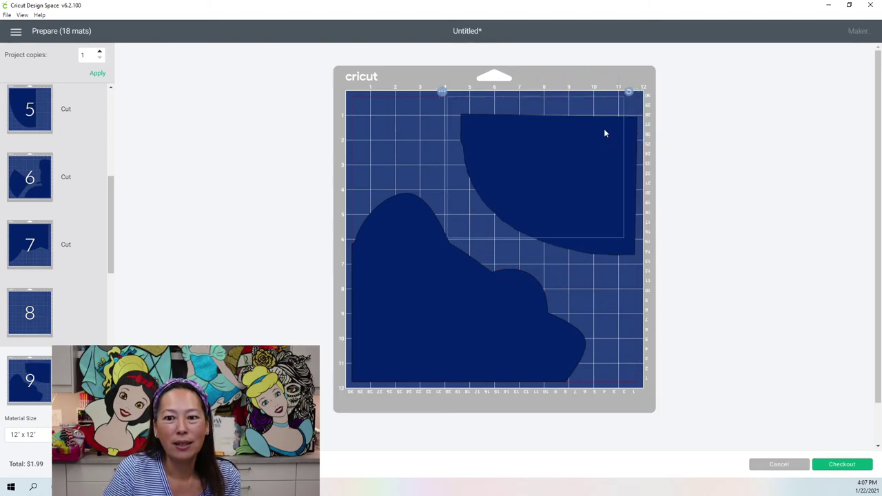
Step: On mat 11, move and rotate the first small circle-and-bean group so its pieces fit between the two upper ovals without overlap
scroll(38, 171, up, 3)
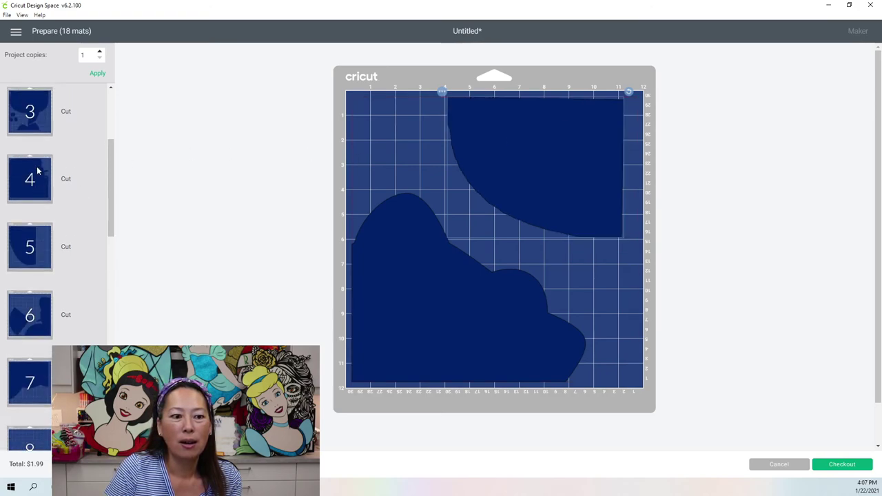
scroll(38, 171, down, 3)
scroll(38, 171, down, 5)
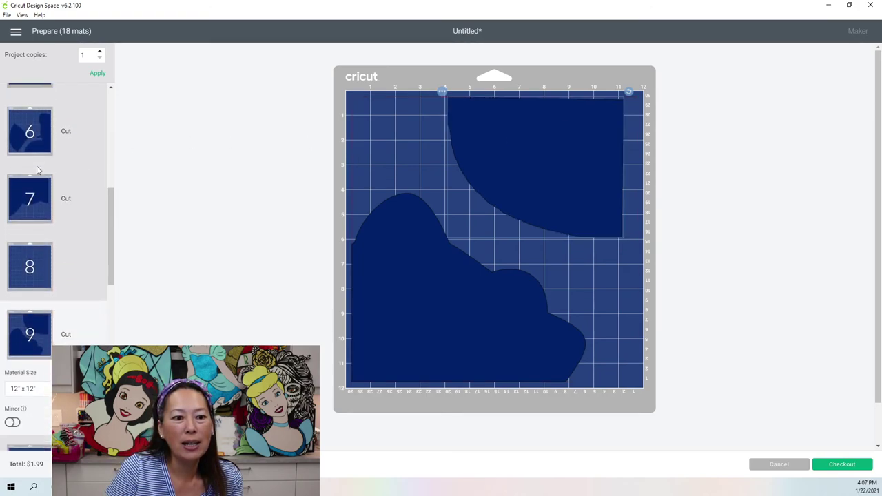
scroll(38, 171, down, 3)
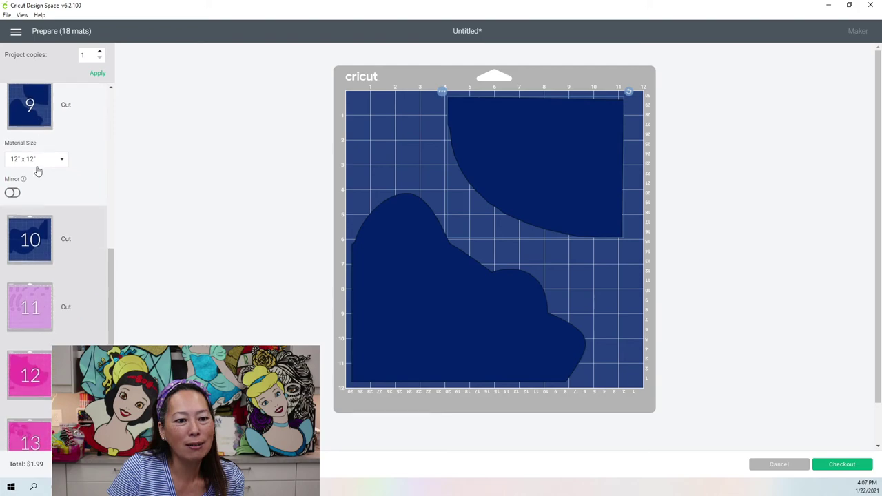
click(48, 196)
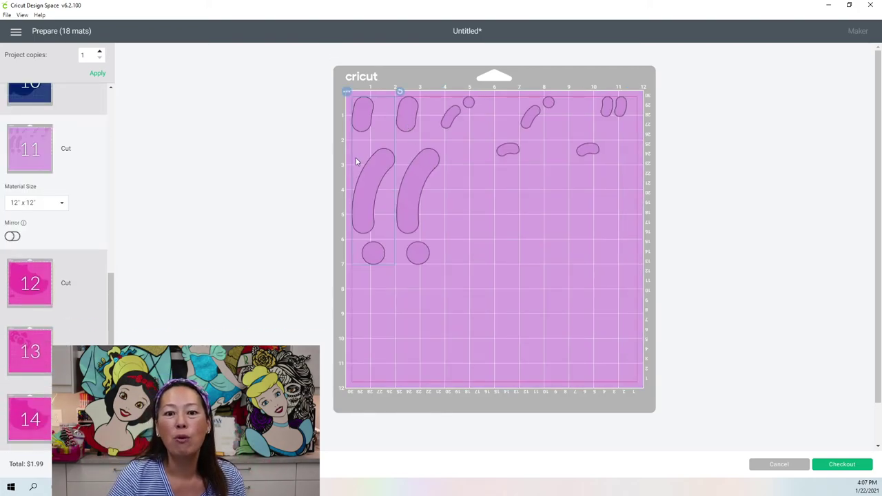
drag(365, 188, 340, 170)
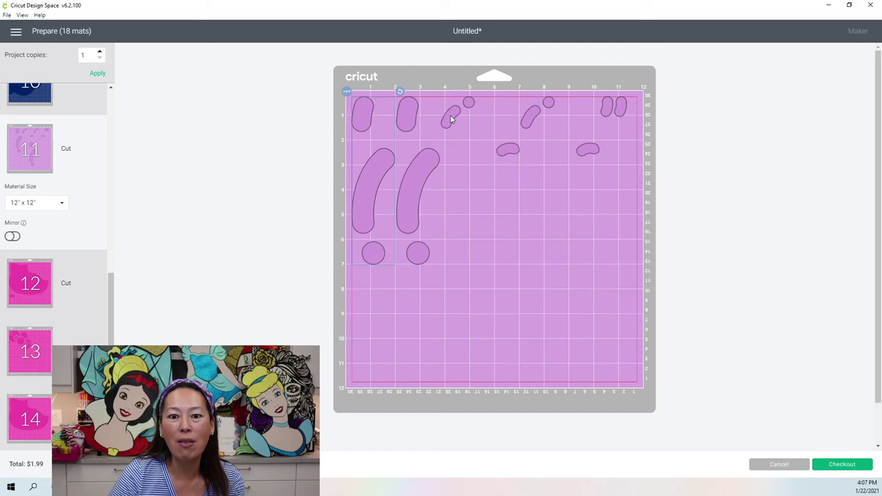
drag(451, 120, 378, 114)
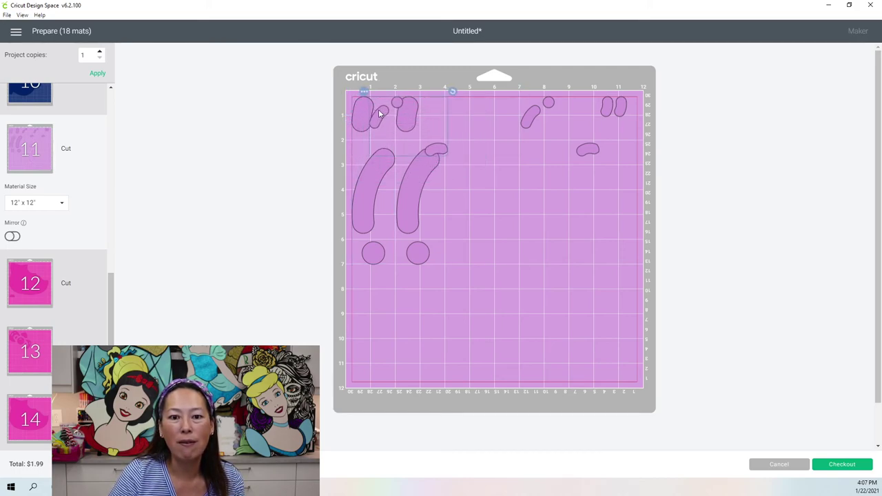
drag(446, 85, 420, 81)
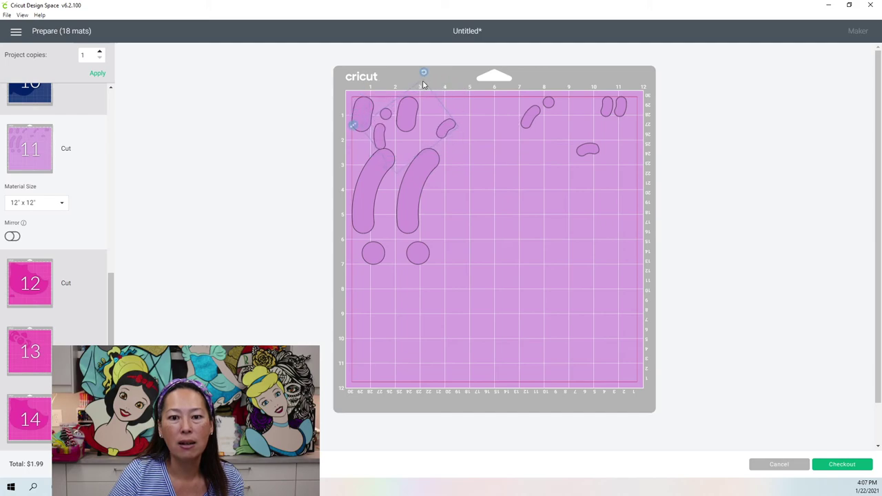
drag(383, 123, 387, 104)
Step: Rotate the second circle-and-bean group on mat 11 and move it and the two small ovals into gaps among the upper-left pieces
drag(538, 116, 344, 166)
drag(434, 132, 410, 115)
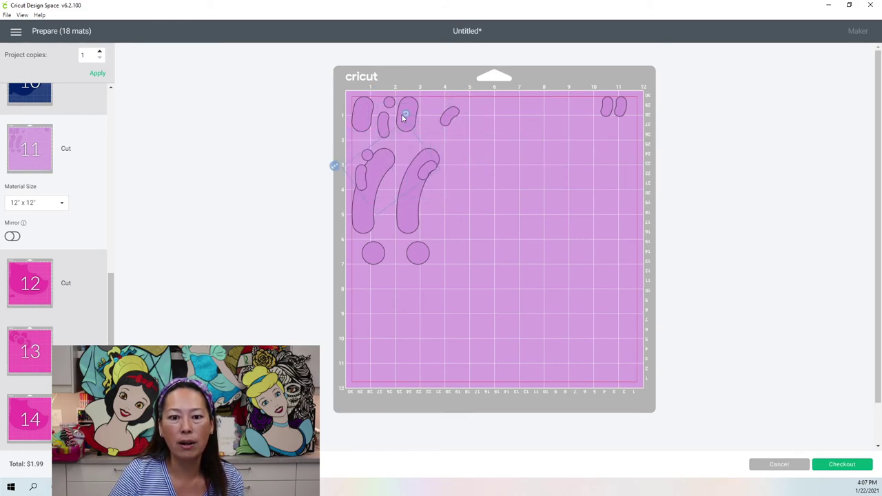
drag(458, 156, 405, 148)
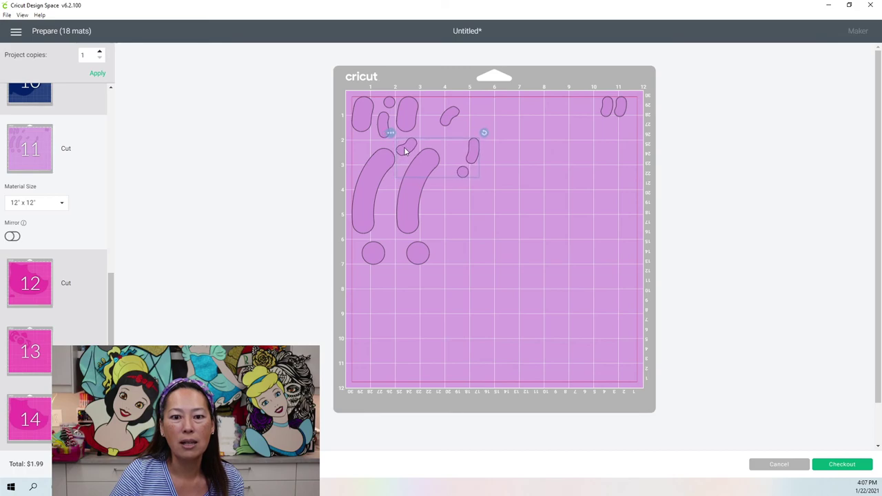
drag(607, 105, 435, 106)
drag(618, 107, 419, 142)
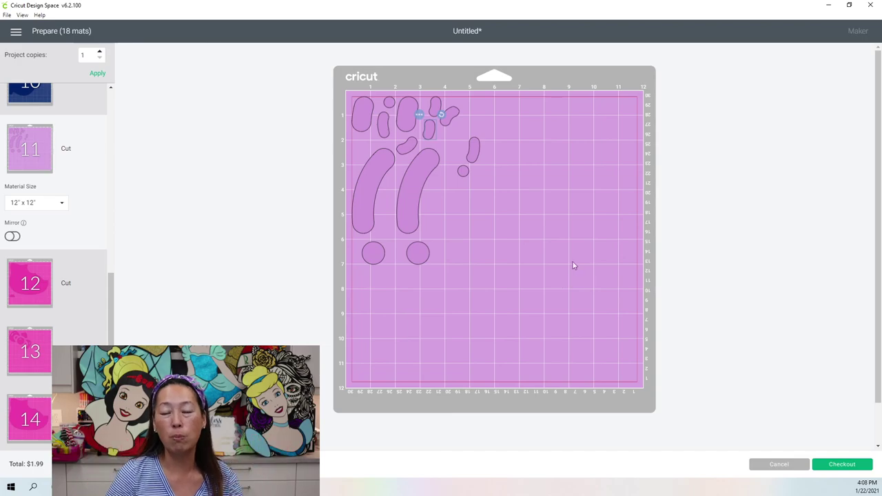
Step: Examine the pink mats 12 to 18 for pieces that could share a mat
click(41, 282)
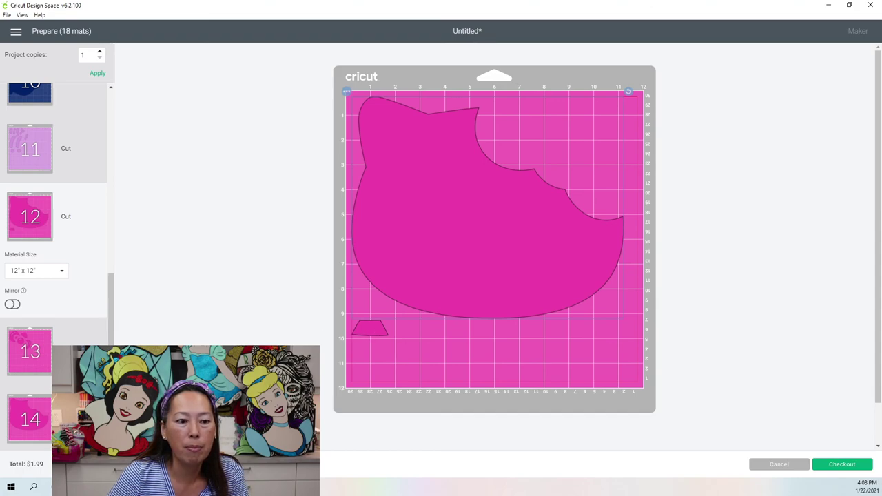
scroll(78, 327, down, 4)
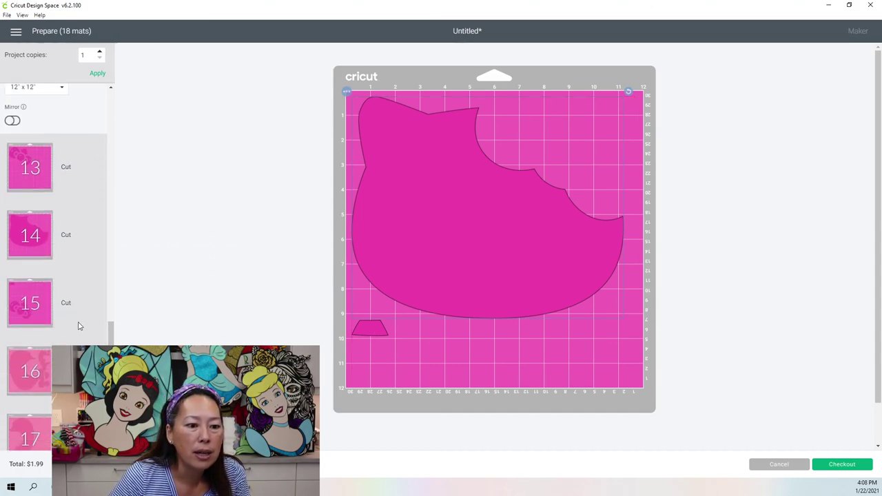
scroll(79, 325, down, 3)
scroll(79, 326, up, 2)
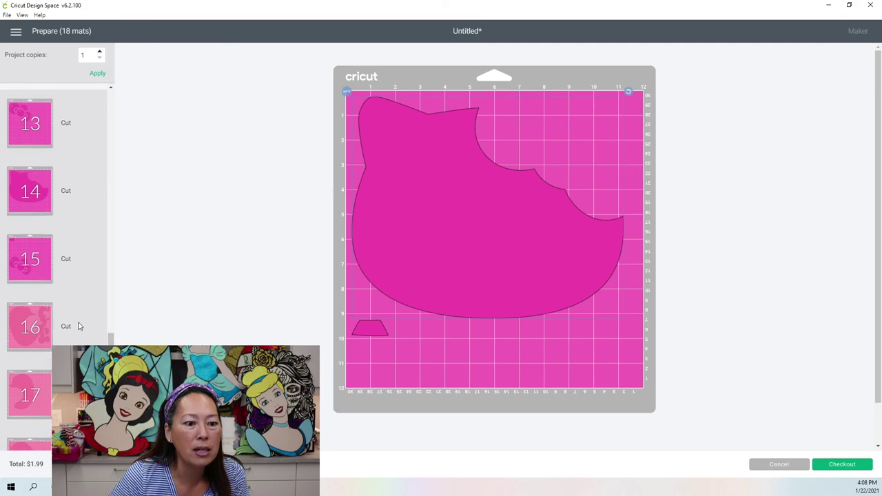
scroll(79, 326, down, 1)
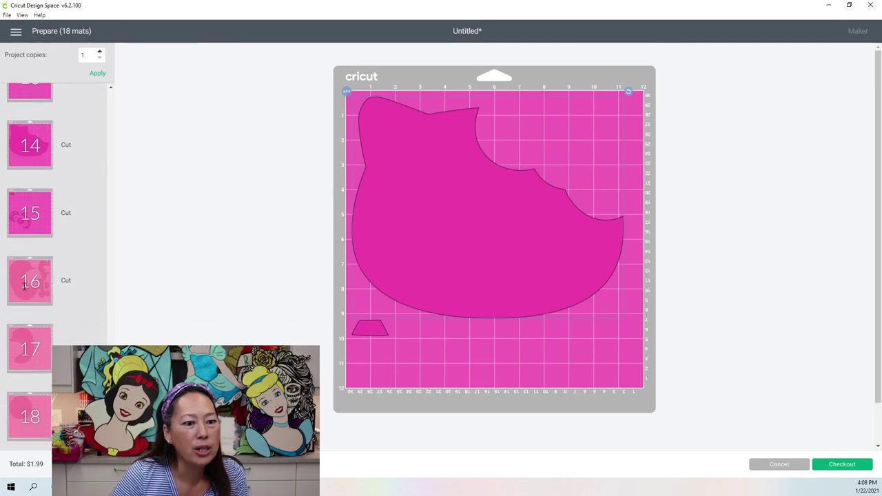
scroll(24, 289, up, 3)
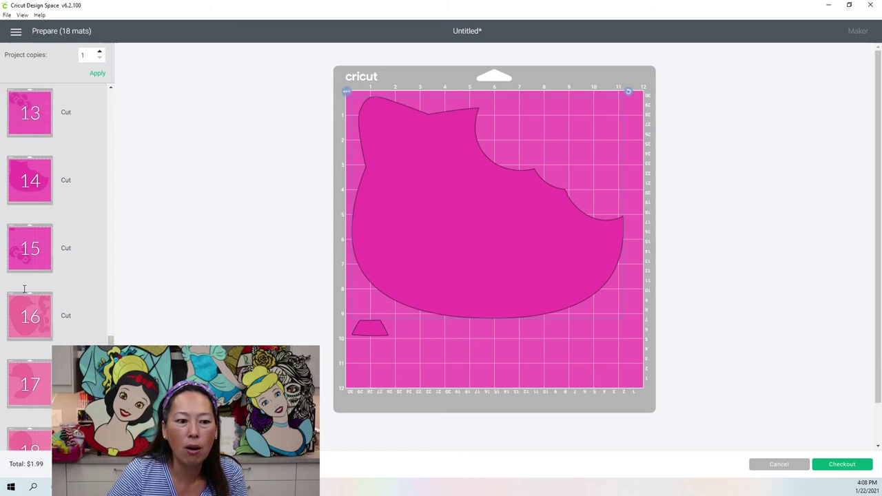
scroll(19, 217, up, 3)
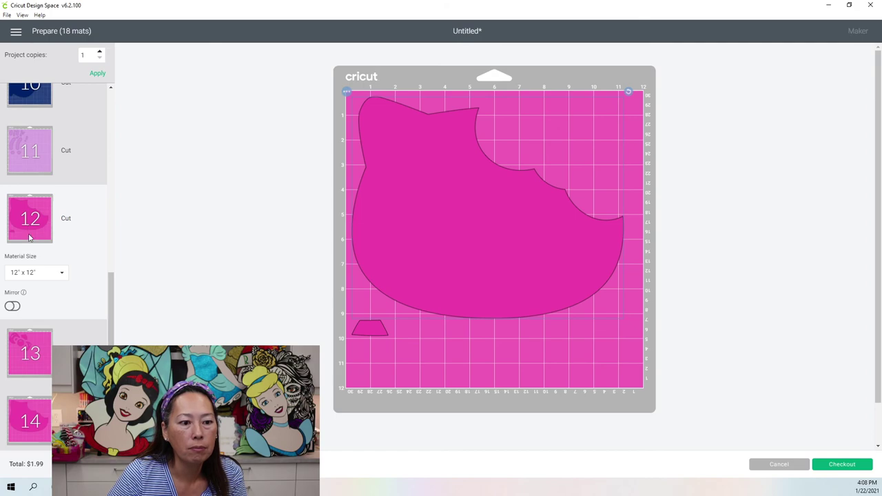
Step: Move the bow pieces from mat 13 to mat 12
click(29, 339)
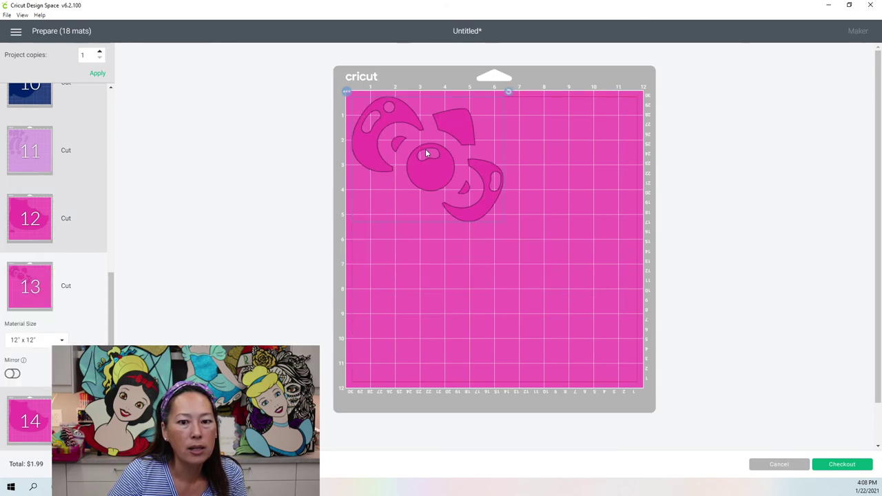
click(347, 93)
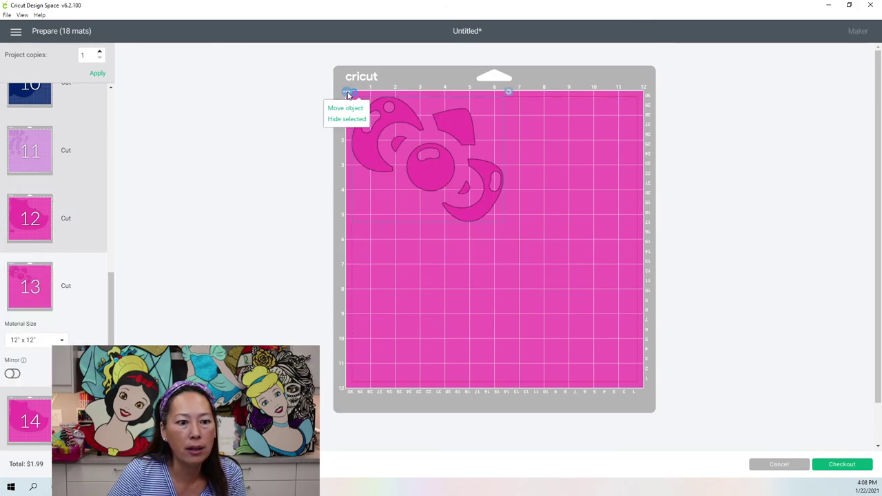
click(347, 108)
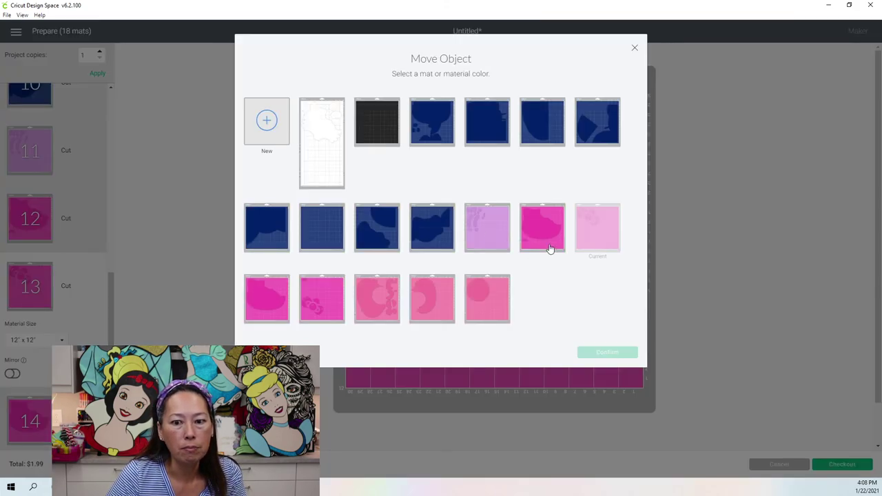
click(541, 227)
click(618, 356)
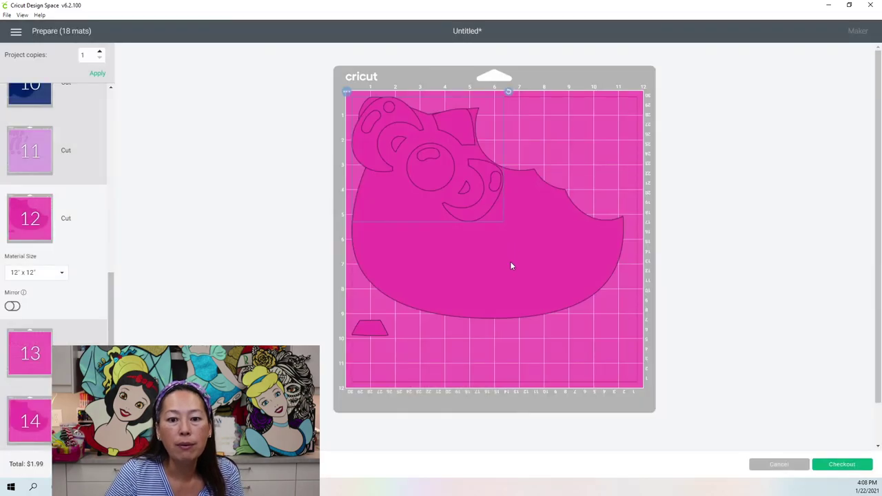
Step: On mat 12, shift the head shape to the bottom margin, the trapezoid to the lower-left corner and the bow into the head's cutout
drag(510, 265, 515, 356)
click(365, 331)
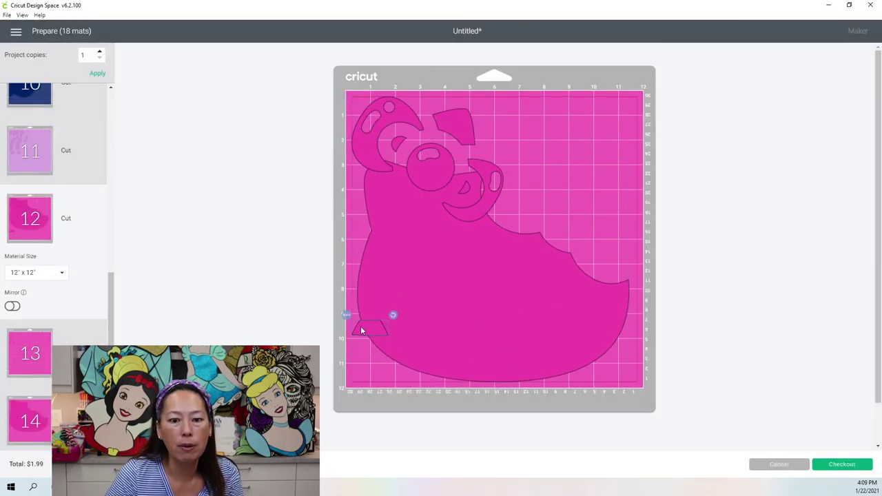
drag(362, 347, 364, 370)
drag(452, 162, 610, 205)
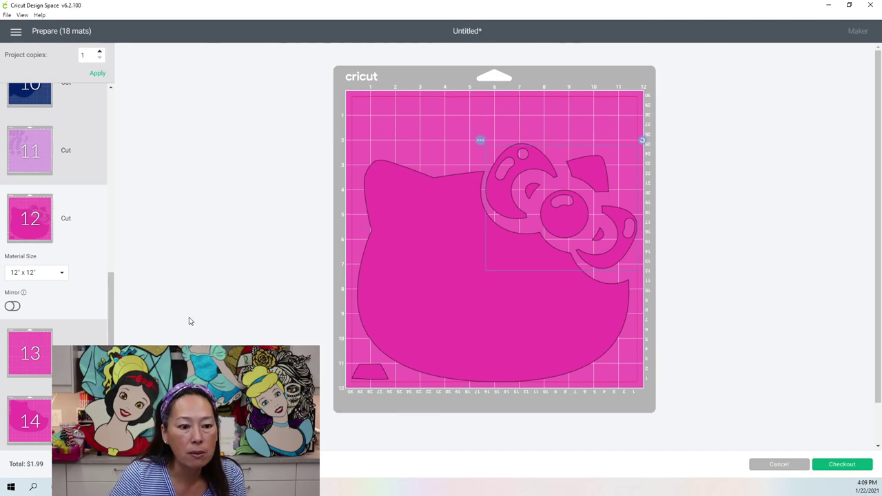
Step: Look over mats 13 to 18 for the next pink pieces to combine
scroll(80, 335, down, 2)
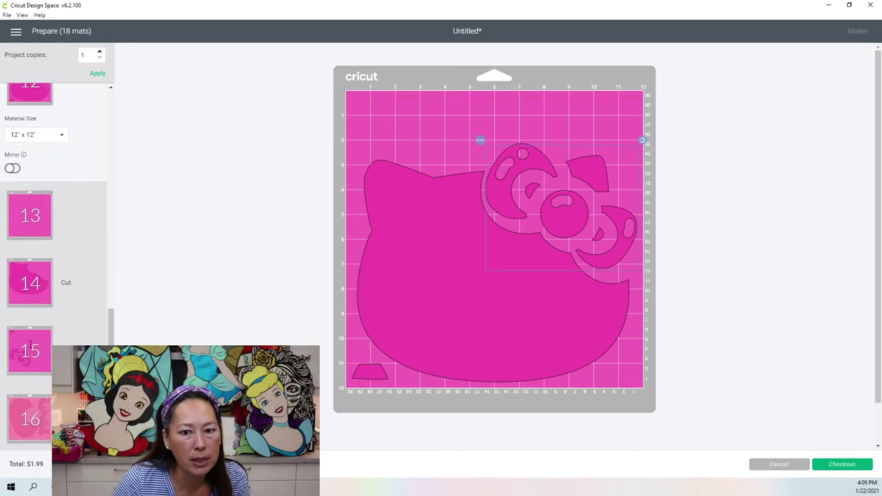
scroll(30, 344, down, 2)
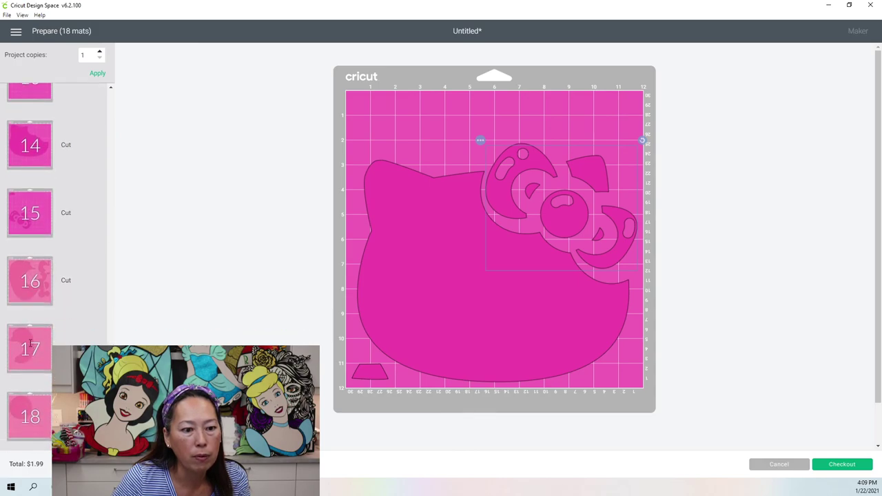